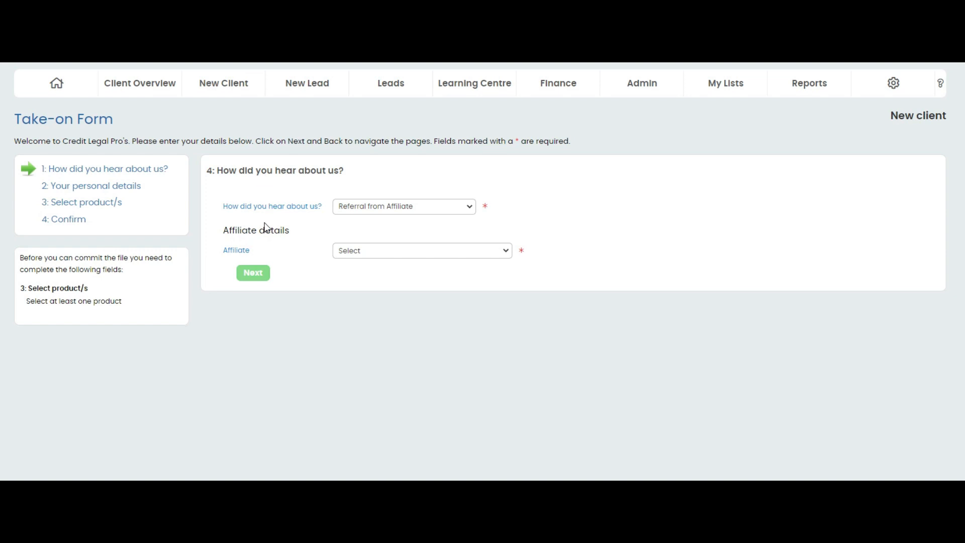
- Set the referral source to Referral from another client, fill in the referring client's surname, name and cell number, and continue to personal details
left_click(395, 209)
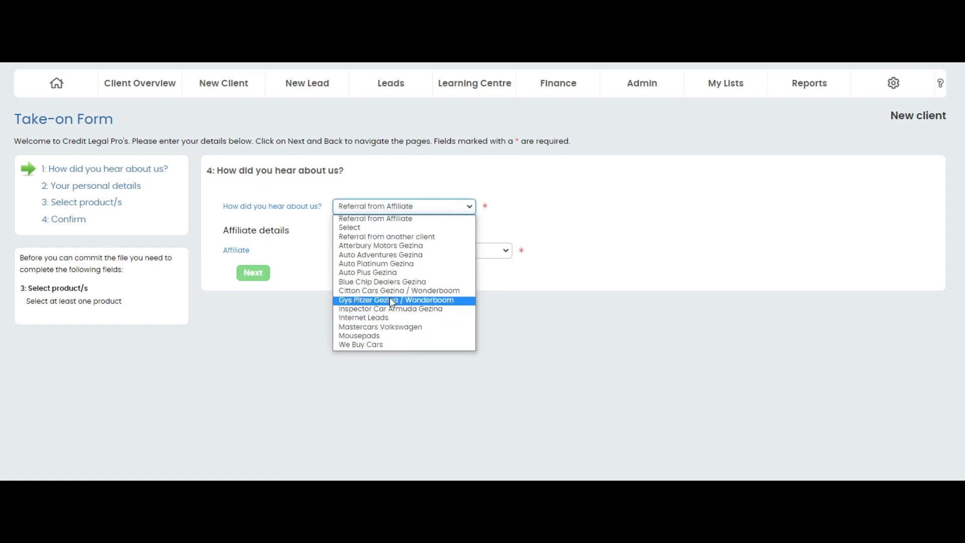
left_click(386, 236)
left_click(366, 250)
left_click(366, 250)
left_click(389, 275)
left_click(360, 273)
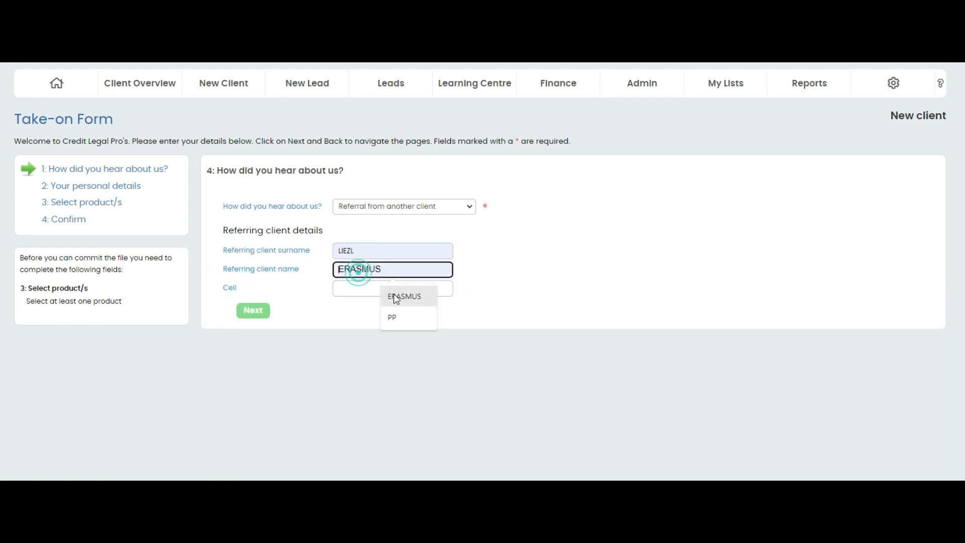
left_click(387, 295)
left_click(370, 288)
left_click(408, 315)
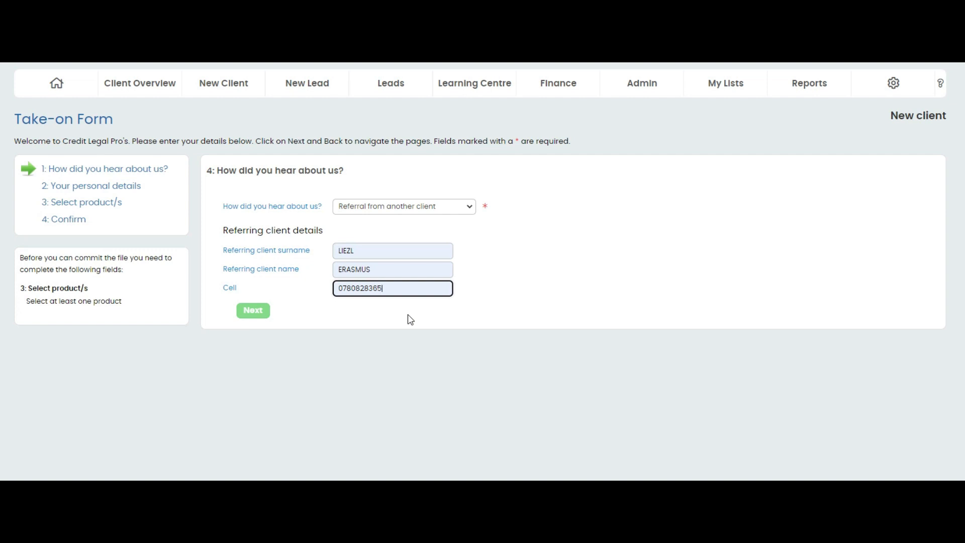
left_click(447, 207)
left_click(447, 207)
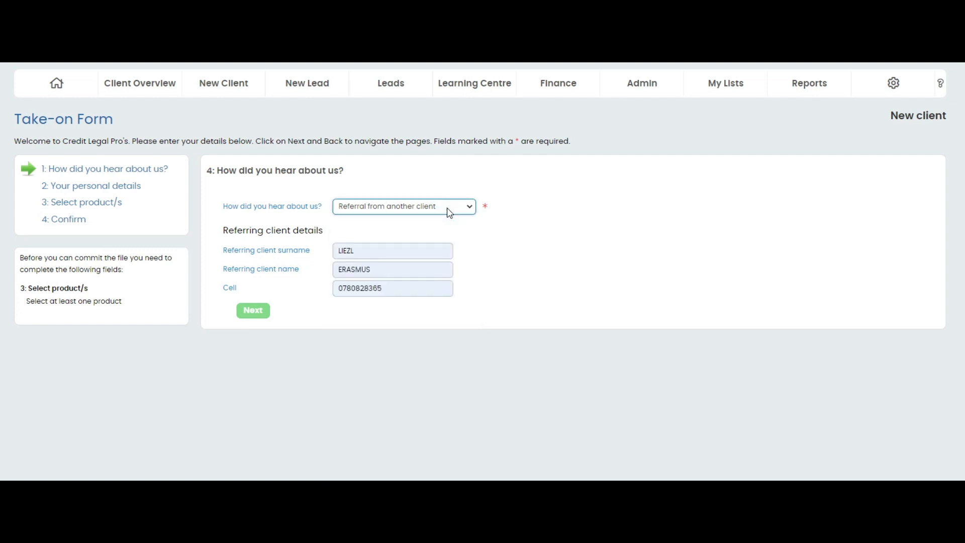
left_click(256, 316)
- Enter the client's title as MISS, surname as TESt, first names as AFFORDABLE DISTRIBUTION and initials as AD
left_click(293, 205)
left_click(274, 244)
left_click(283, 222)
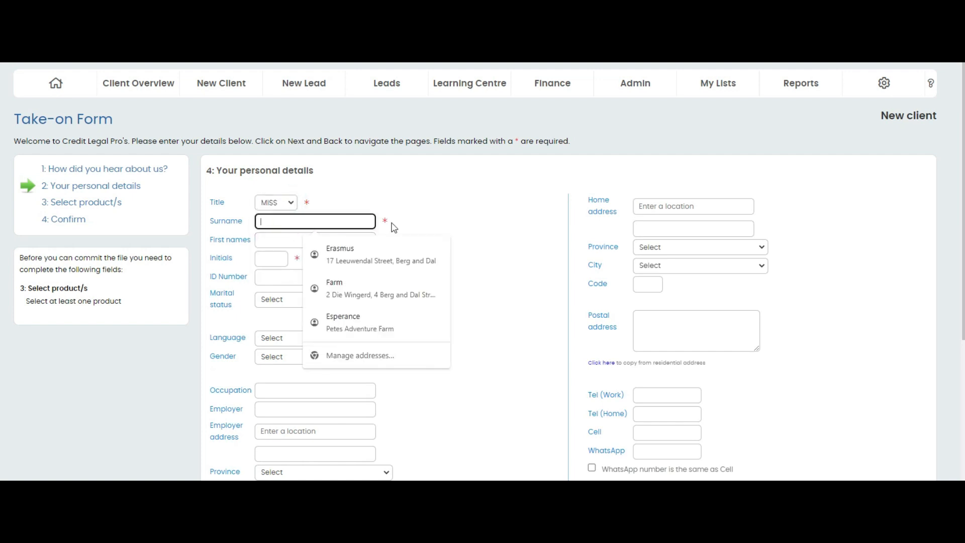
left_click(294, 226)
type("ER")
key("BackSpace")
key("BackSpace")
type("TESt")
left_click(271, 238)
type("AFFORDABLE DISTRIBUTION")
left_click(264, 257)
type("AD")
- Fill in the client's ID number and set marital status to SINGLE, language to ENGLISH and gender to FEMALE
left_click(263, 273)
left_click(267, 301)
left_click(276, 348)
left_click(278, 350)
left_click(287, 378)
left_click(286, 371)
left_click(282, 390)
- Enter TEST CLIENT as both occupation and employer, and fill in the employer's address from the address suggestions
scroll(304, 386, "down", 5)
left_click(305, 180)
left_click(321, 209)
left_click(290, 200)
left_click(308, 221)
type("1")
left_click(295, 242)
- Fill in the bank details with account name TEST CLIENT, bank CAPITEC BANK, the account number and account type SAVINGS
left_click(280, 371)
left_click(312, 397)
left_click(273, 390)
left_click(284, 233)
left_click(276, 411)
left_click(304, 456)
left_click(279, 430)
left_click(295, 462)
- Fill in the client's home address from the address suggestions and copy it to the postal address
scroll(452, 312, "up", 4)
left_click(668, 159)
type("1")
left_click(686, 180)
left_click(665, 282)
left_click(596, 316)
- Fill in the client's work, home, cell, WhatsApp and next-of-kin phone numbers and the e-mail address
scroll(596, 316, "down", 3)
left_click(647, 221)
left_click(675, 246)
left_click(648, 239)
left_click(675, 264)
left_click(649, 256)
left_click(673, 282)
left_click(651, 276)
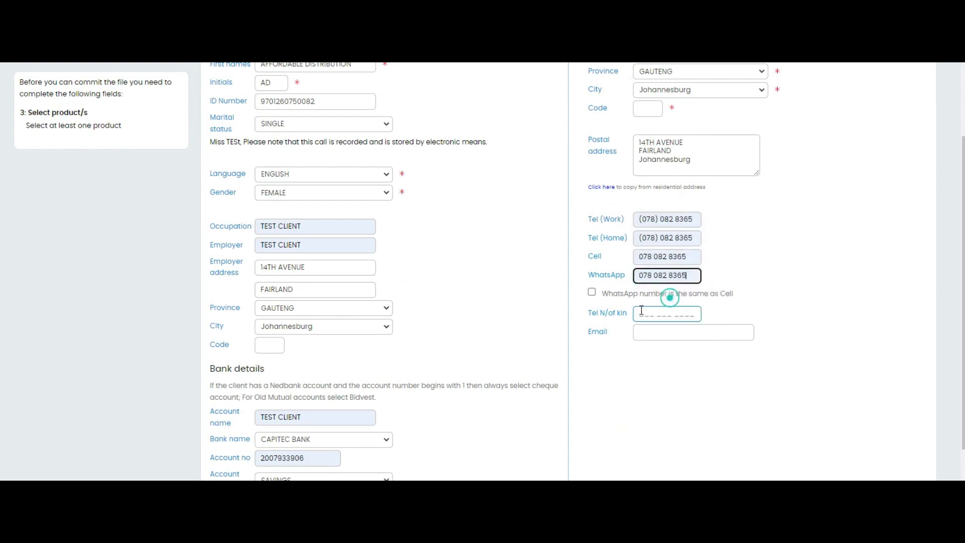
left_click(645, 336)
left_click(676, 361)
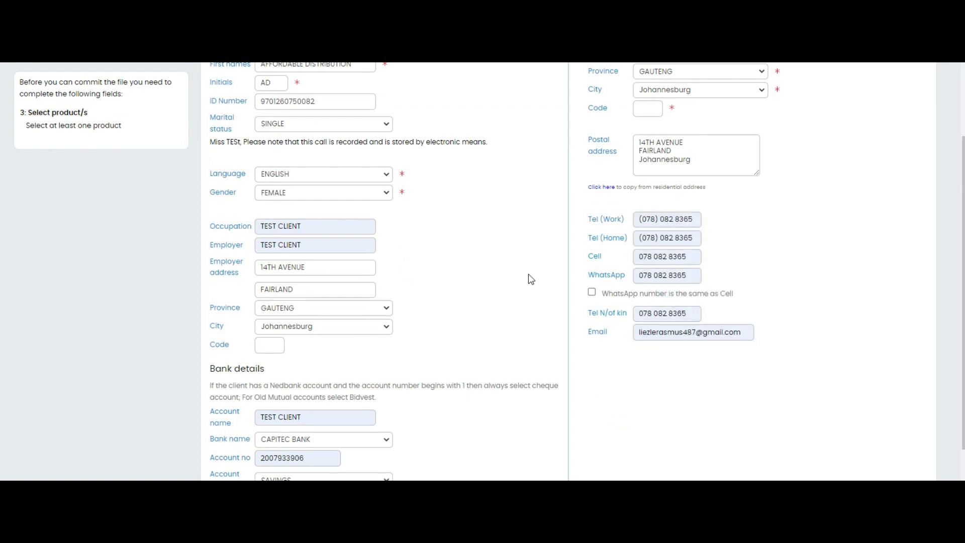
- Submit the personal details, supplying the required code for the home address, and continue to product selection
scroll(526, 283, "down", 1)
scroll(525, 282, "up", 3)
scroll(526, 283, "down", 3)
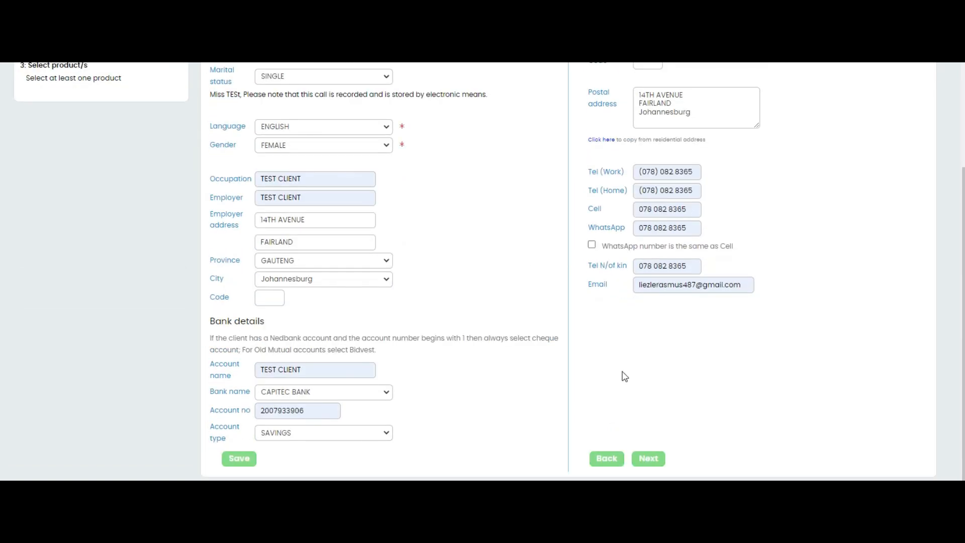
left_click(648, 459)
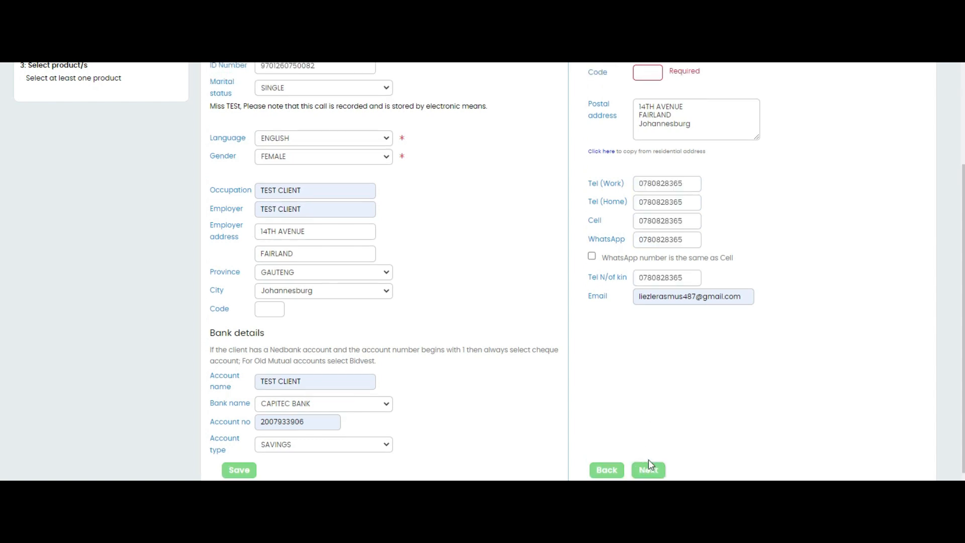
left_click(647, 73)
type("158")
key("Return")
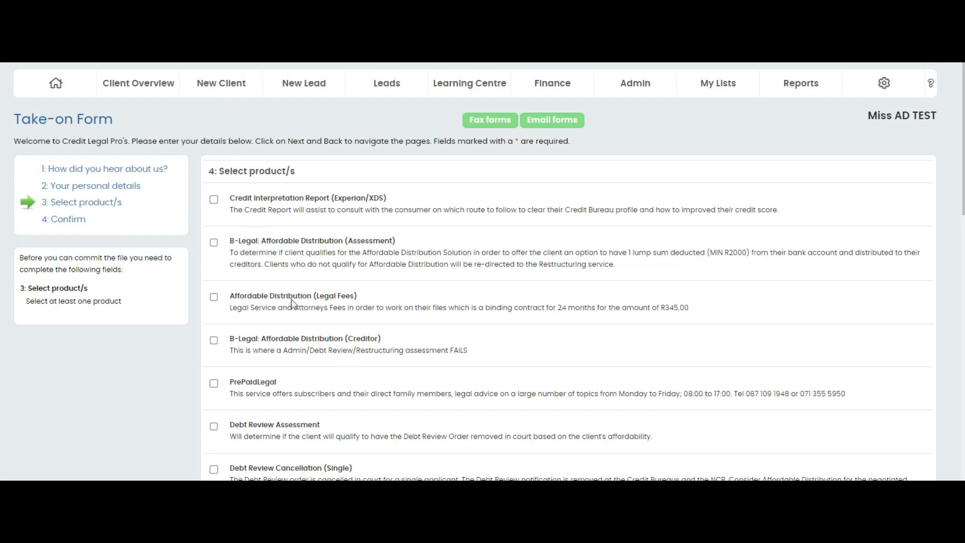
- Select the B-Legal: Affordable Distribution (Assessment) product and continue to its product-specific information
scroll(292, 305, "down", 3)
left_click(214, 67)
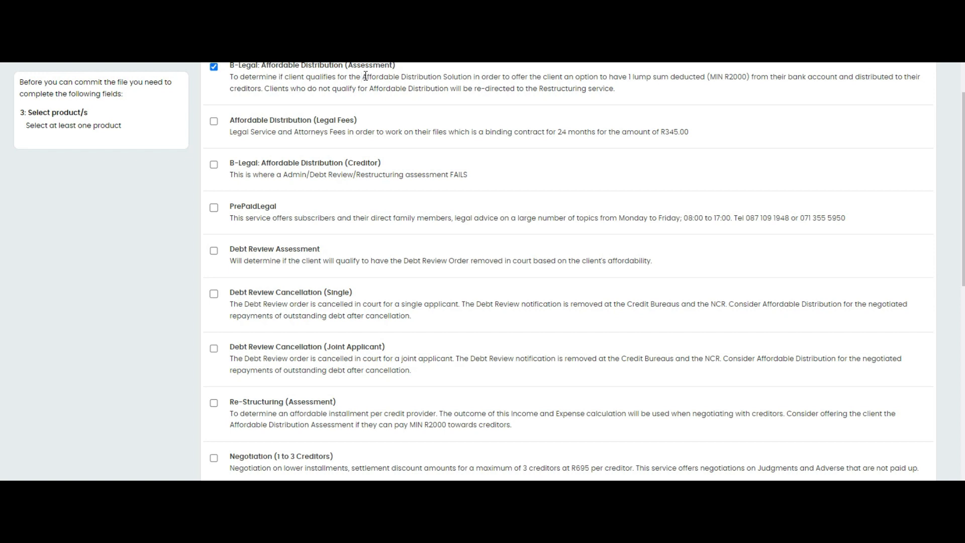
scroll(379, 80, "down", 10)
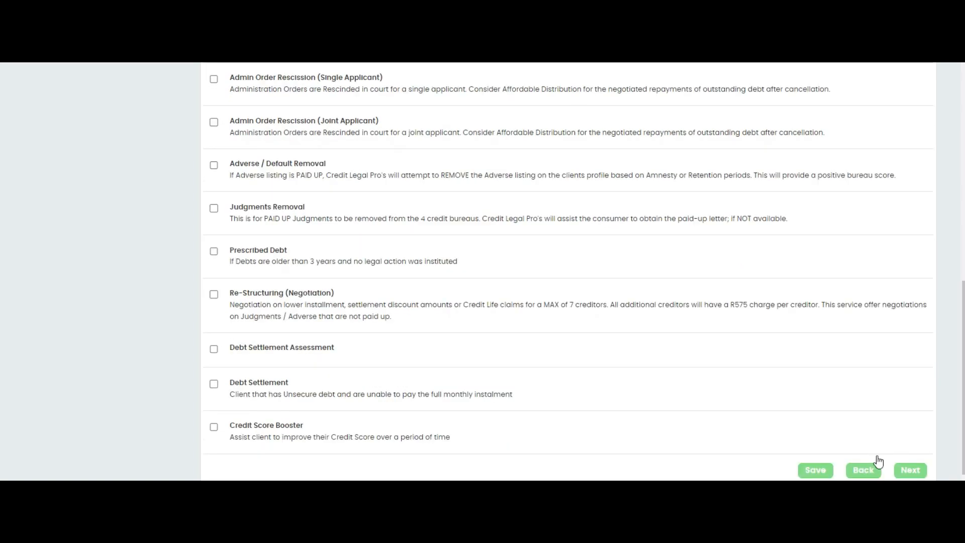
left_click(905, 459)
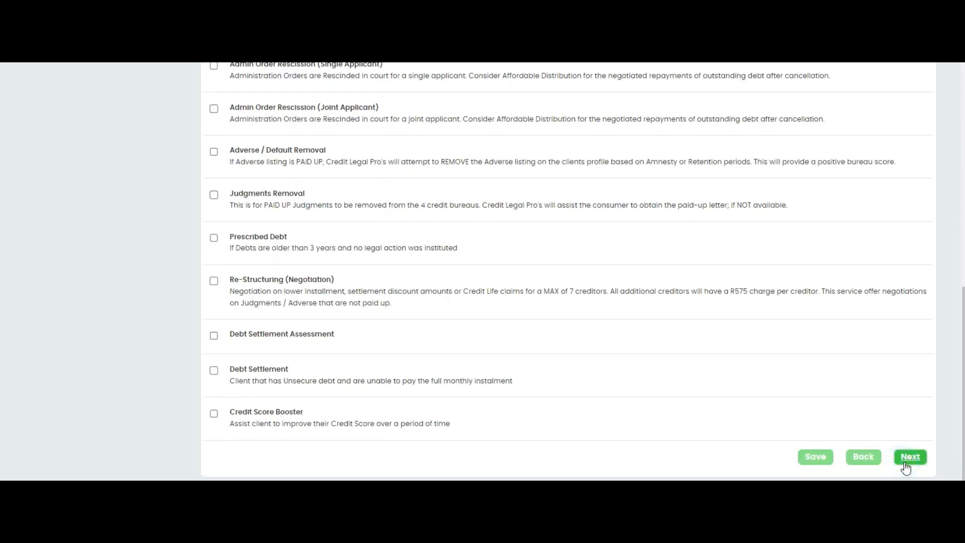
- Set gross salary to R 15000, nett salary to 12000, monthly living expenses to 10000 and surplus amount to 2000
left_click(466, 221)
type("15000")
left_click(477, 240)
type("12000")
left_click(475, 257)
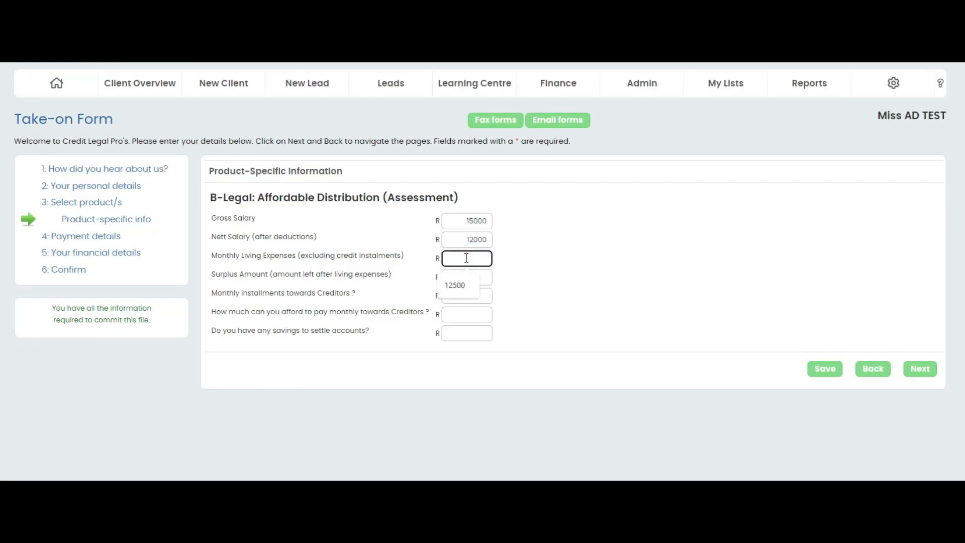
type("1000")
left_click(471, 277)
type("2000")
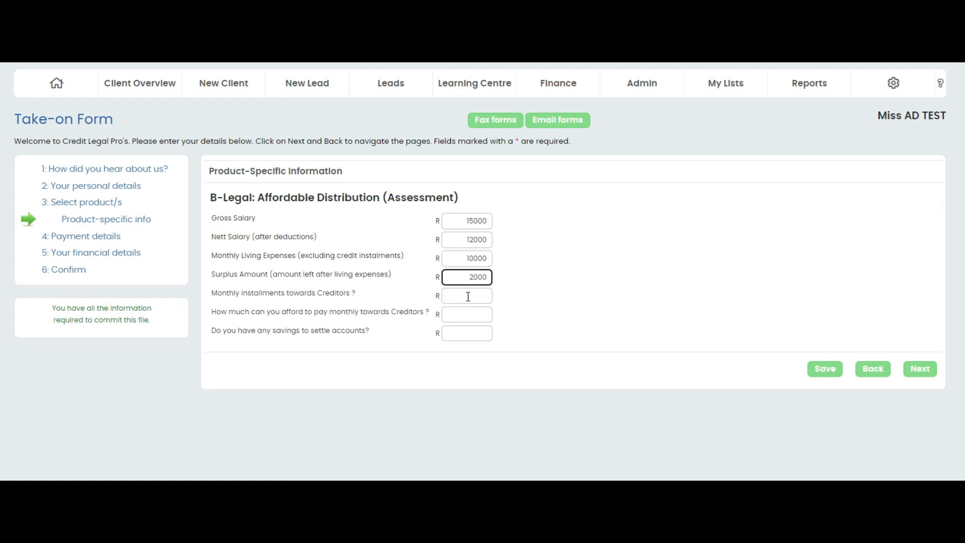
- Set the monthly creditor installments and the affordable monthly payment towards creditors to R 1000 each, and continue to payment details
left_click(468, 296)
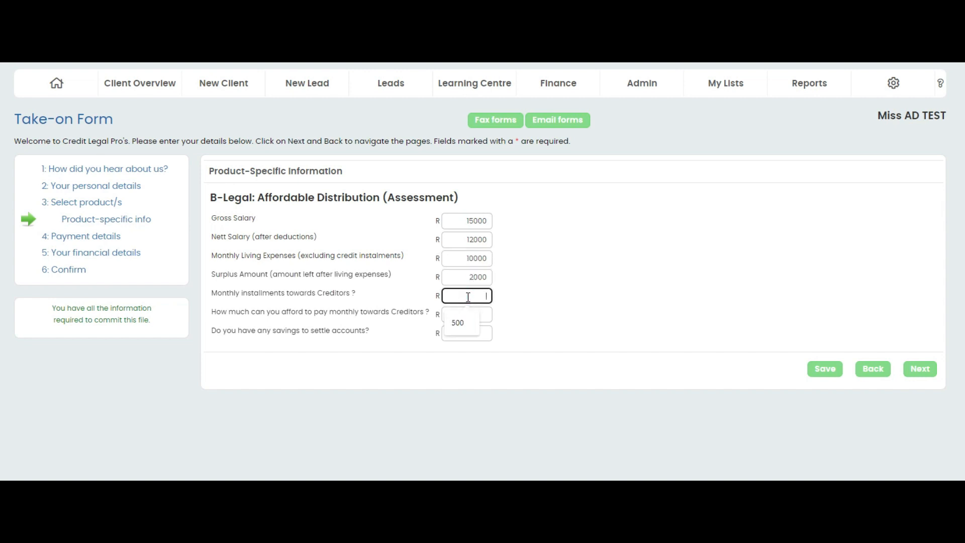
type("1000")
left_click(477, 315)
type("1000")
left_click(478, 329)
left_click(919, 368)
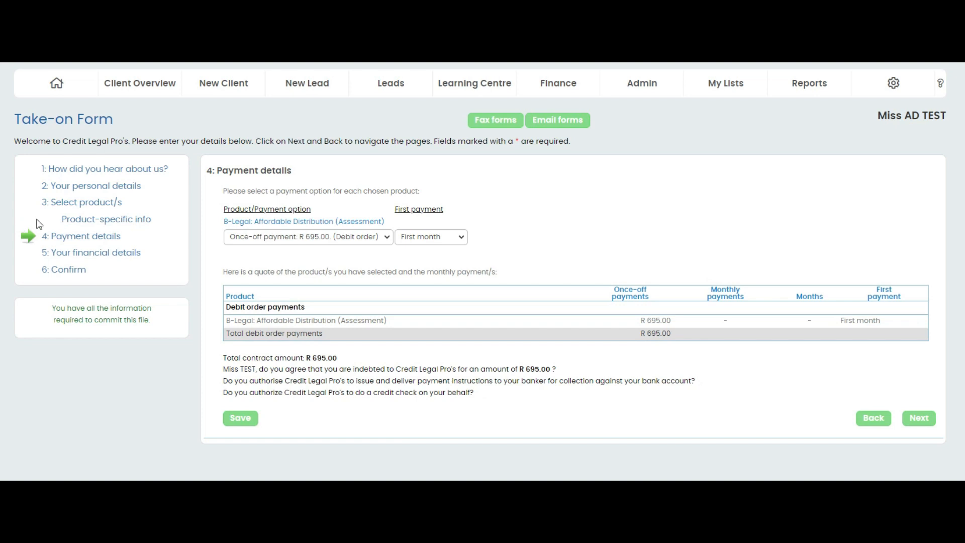
- Choose the once-off R 695.00 debit order payment starting in the first month and continue to the financial details
left_click(388, 238)
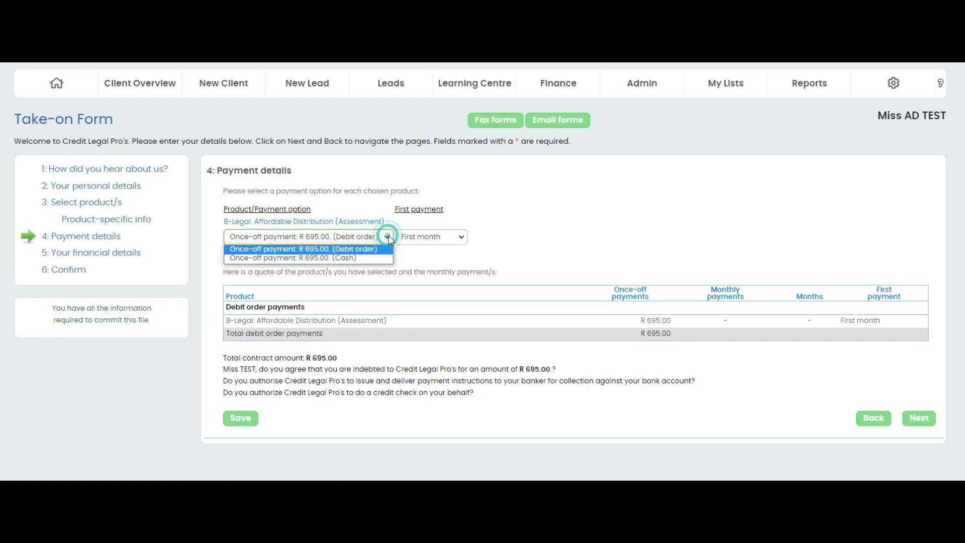
left_click(363, 249)
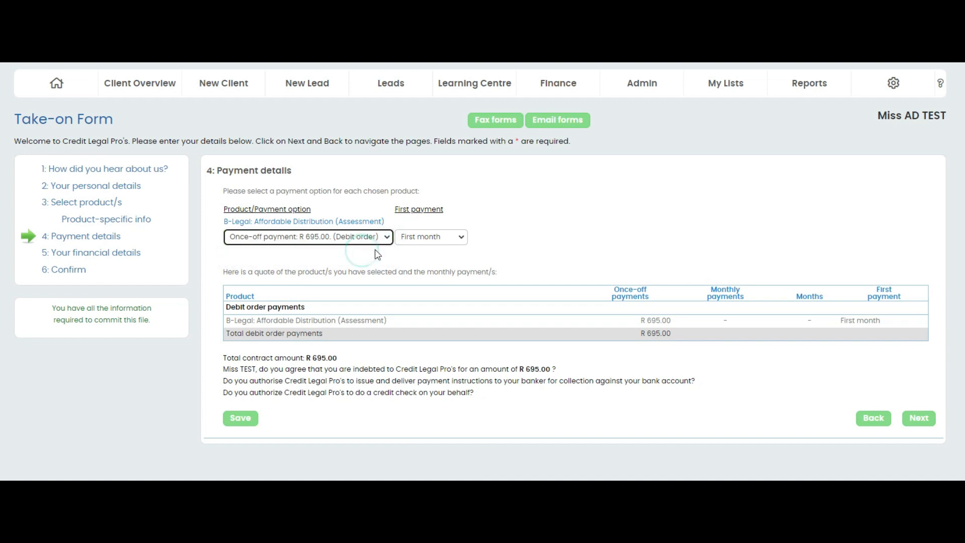
left_click(461, 237)
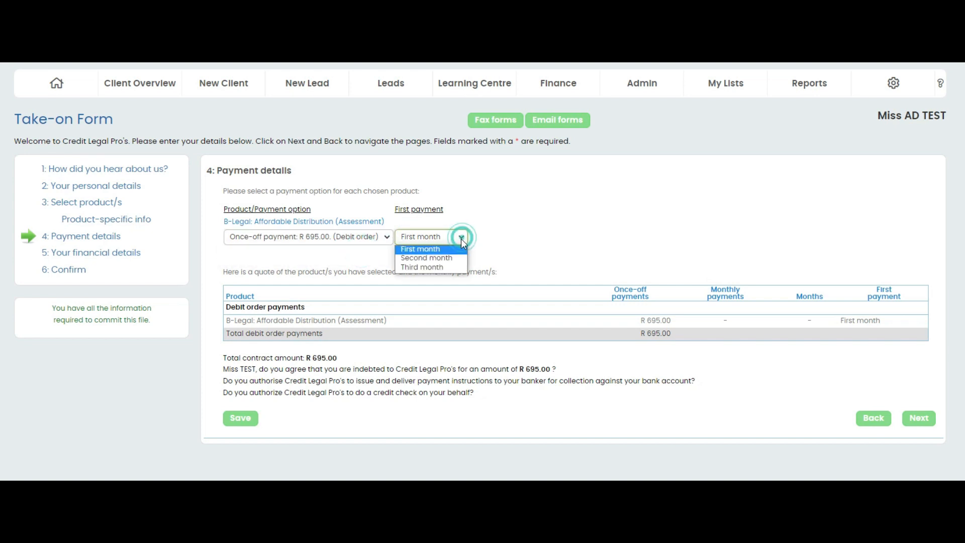
left_click(446, 249)
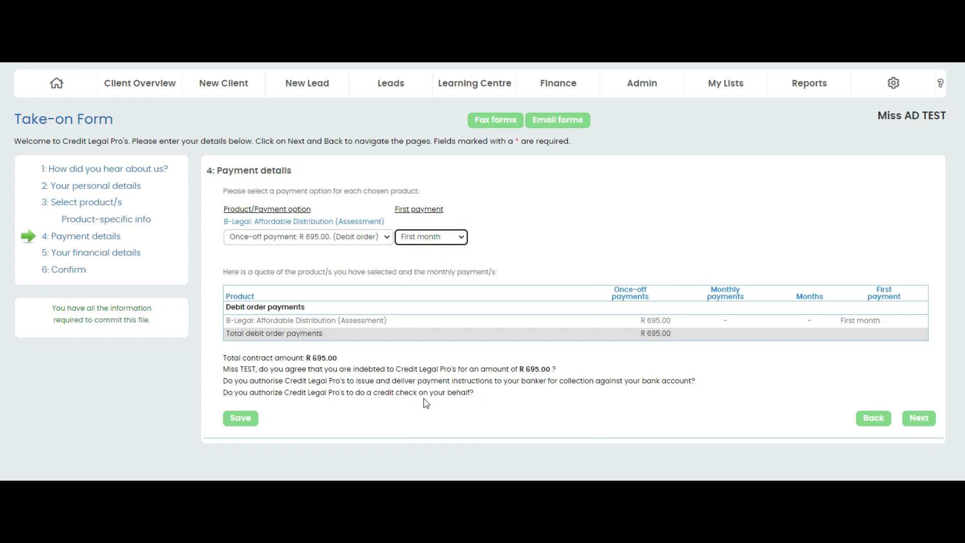
left_click(919, 419)
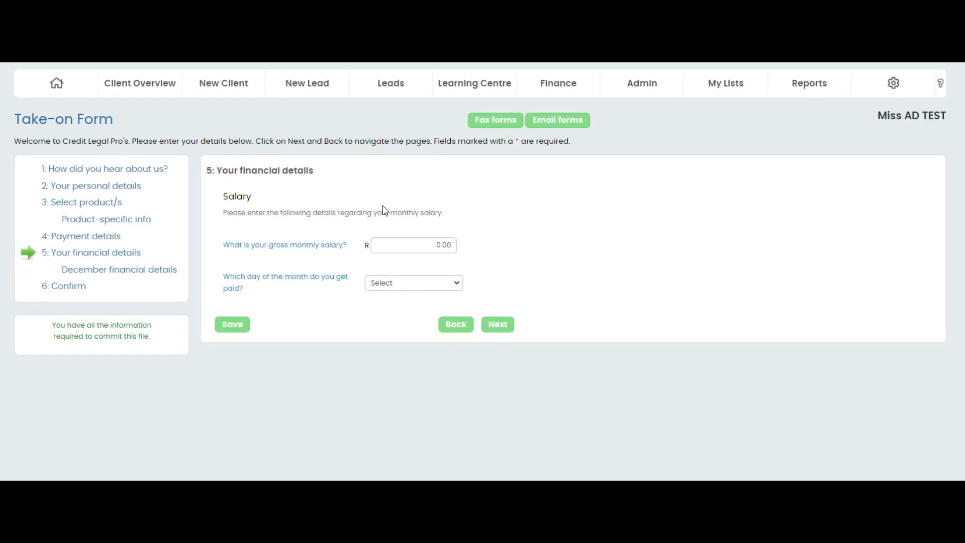
- Set the gross monthly salary to R 15000 and the monthly payday to Day 27, and continue to the December details
double_click(433, 245)
type("15000")
left_click(422, 282)
scroll(423, 425, "down", 2)
scroll(423, 425, "down", 1)
left_click(396, 432)
left_click(491, 327)
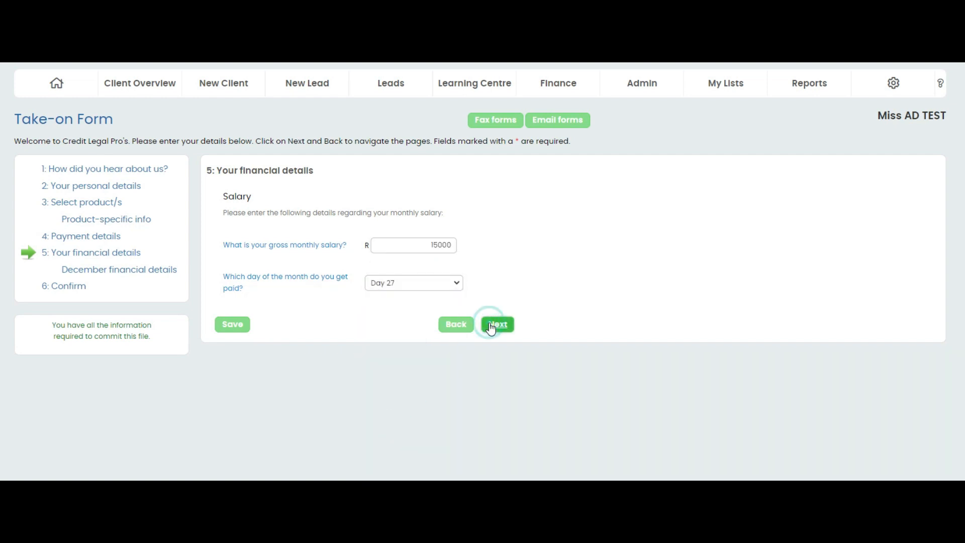
- Set the December salary payment day to Day 16 and continue to the confirmation page
left_click(462, 233)
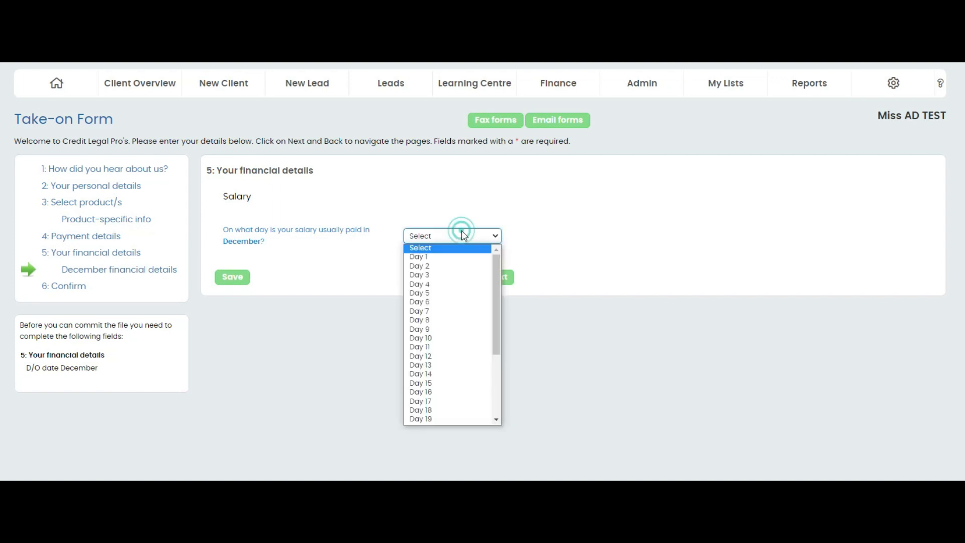
scroll(457, 323, "down", 3)
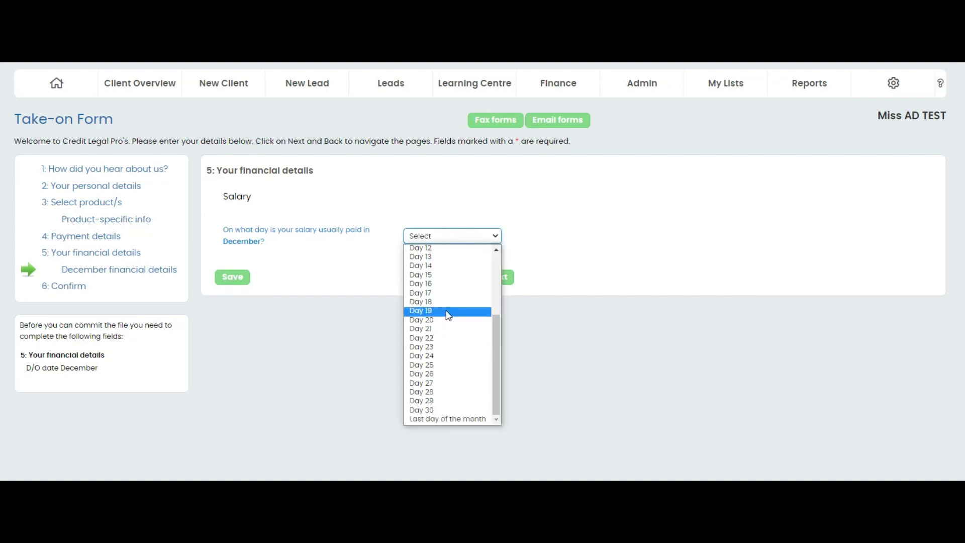
left_click(449, 284)
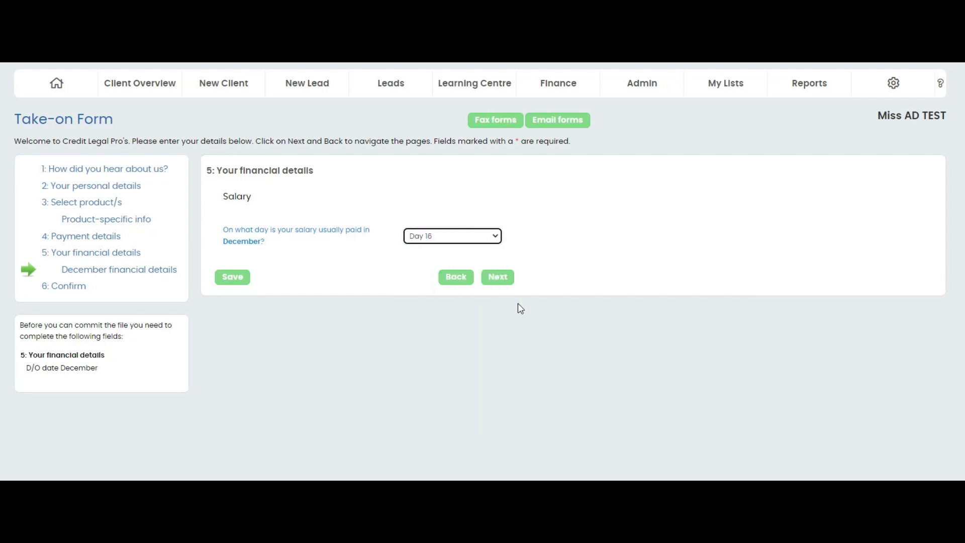
left_click(499, 283)
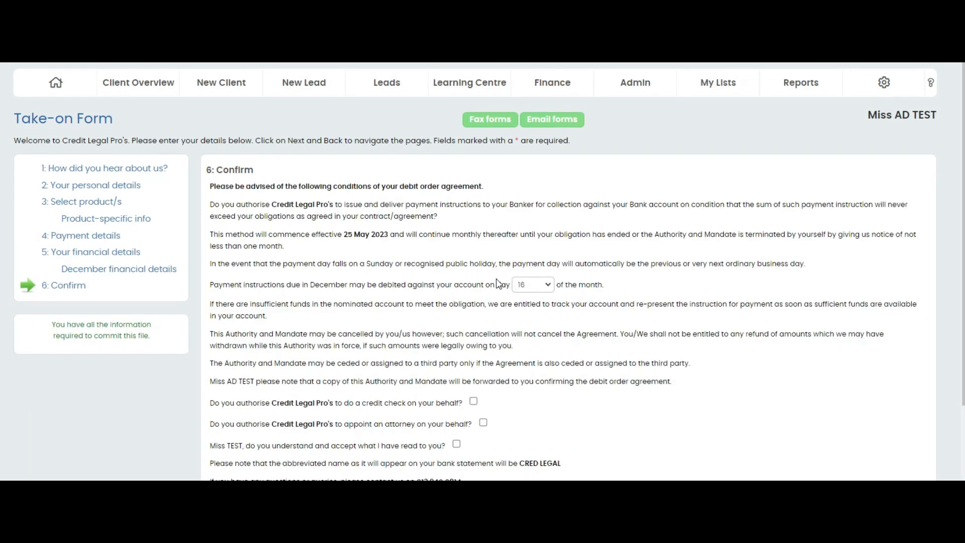
- Tick the credit check, attorney appointment and acceptance confirmations, and commit the client file
scroll(496, 279, "down", 2)
left_click(474, 307)
left_click(483, 329)
left_click(457, 350)
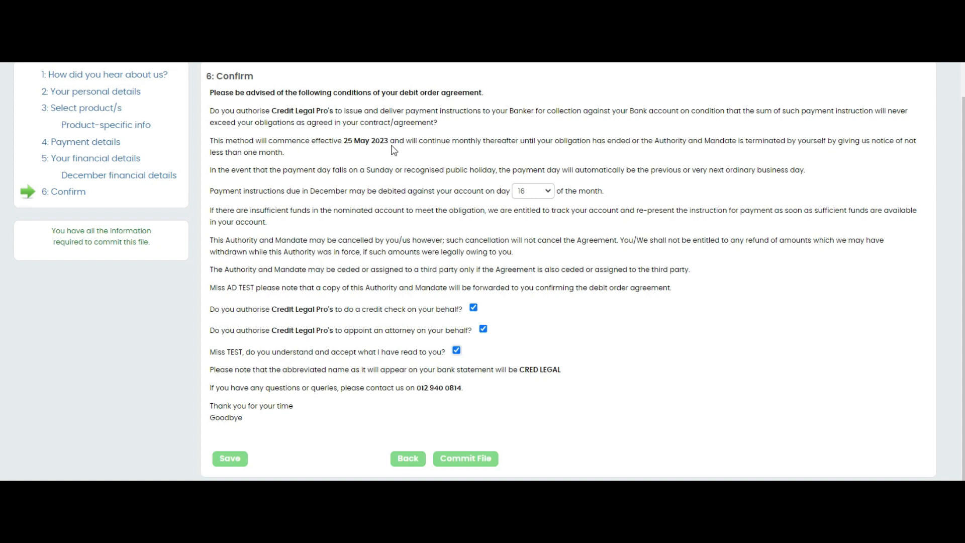
left_click(471, 460)
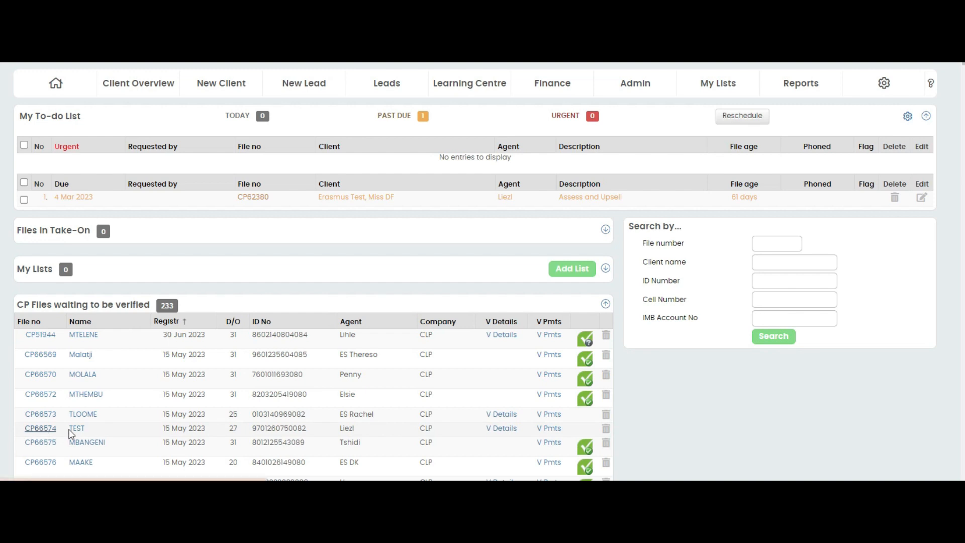
- Open the details verification for the TEST file awaiting verification and tick all listed details, from contact details to contract number
left_click(505, 429)
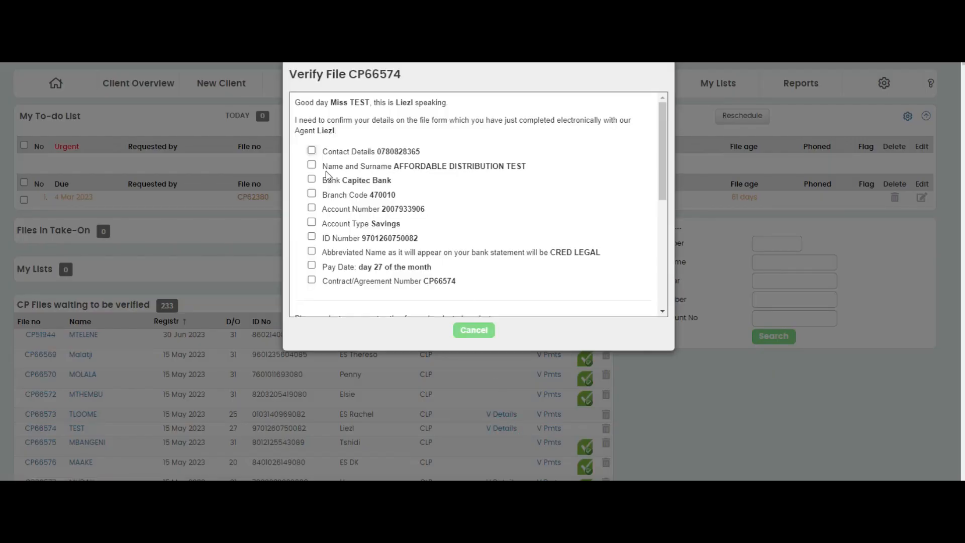
left_click(311, 149)
left_click(311, 165)
left_click(311, 179)
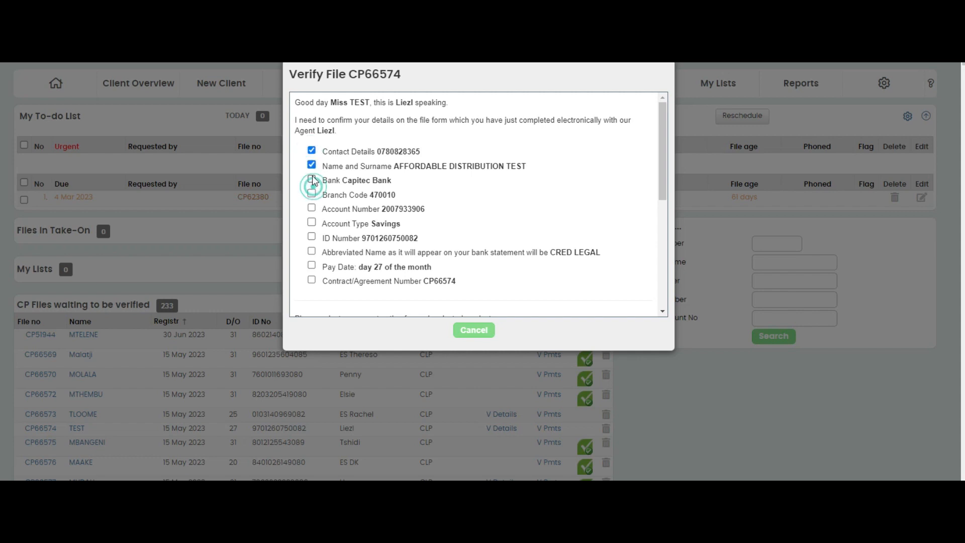
left_click(312, 194)
left_click(312, 207)
left_click(311, 222)
left_click(311, 236)
left_click(312, 251)
left_click(312, 265)
left_click(311, 279)
- Send the realtime authorisation for the R 695.00 B-Legal: Affordable Distribution (Assessment) debit order contract
scroll(578, 234, "down", 4)
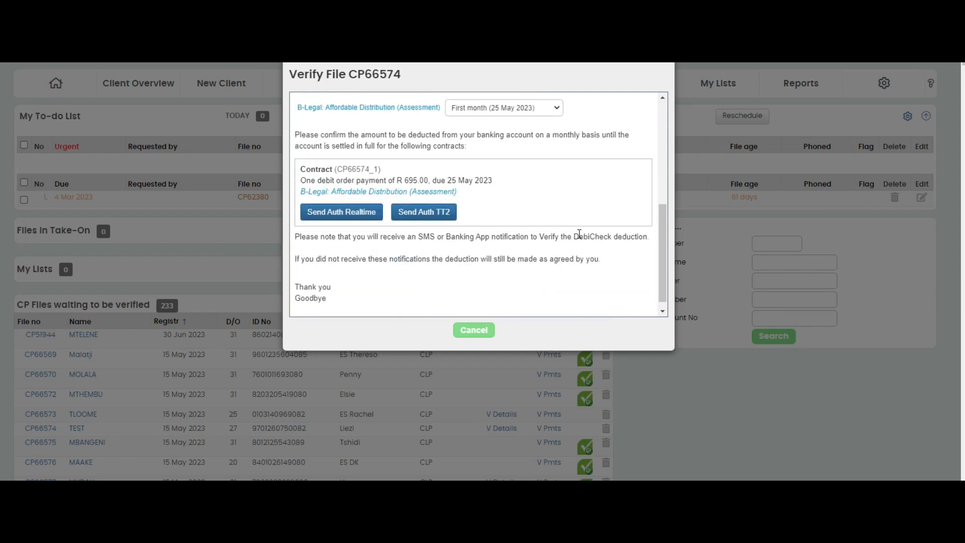
left_click(537, 118)
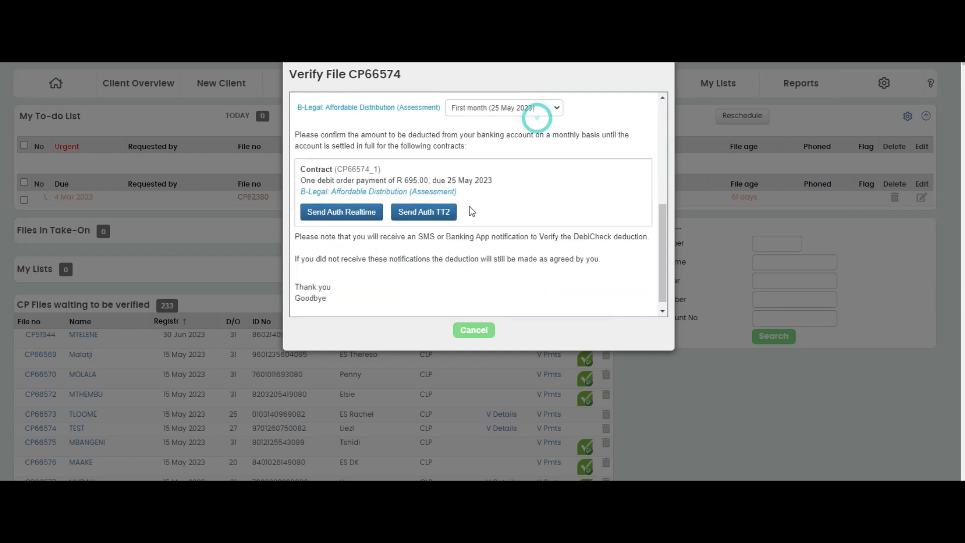
left_click(358, 221)
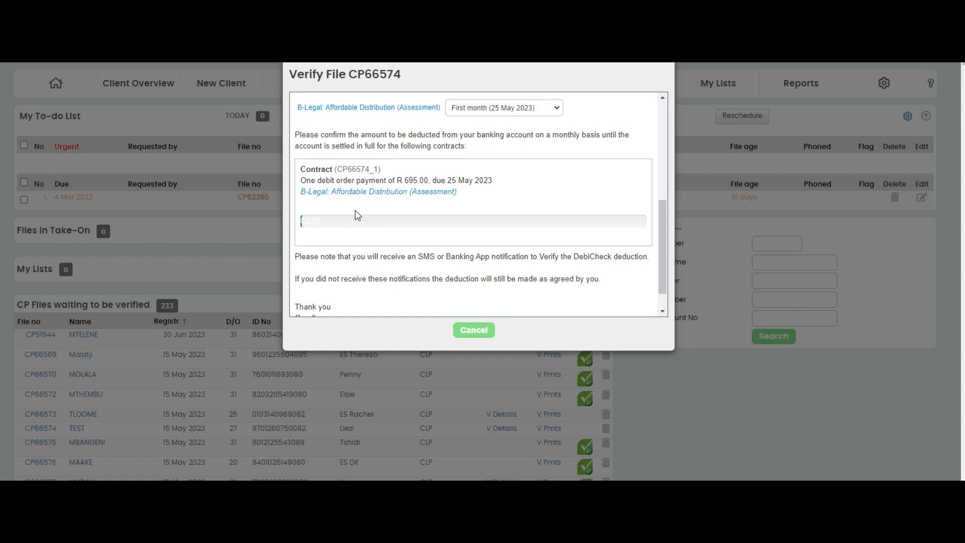
scroll(352, 215, "down", 1)
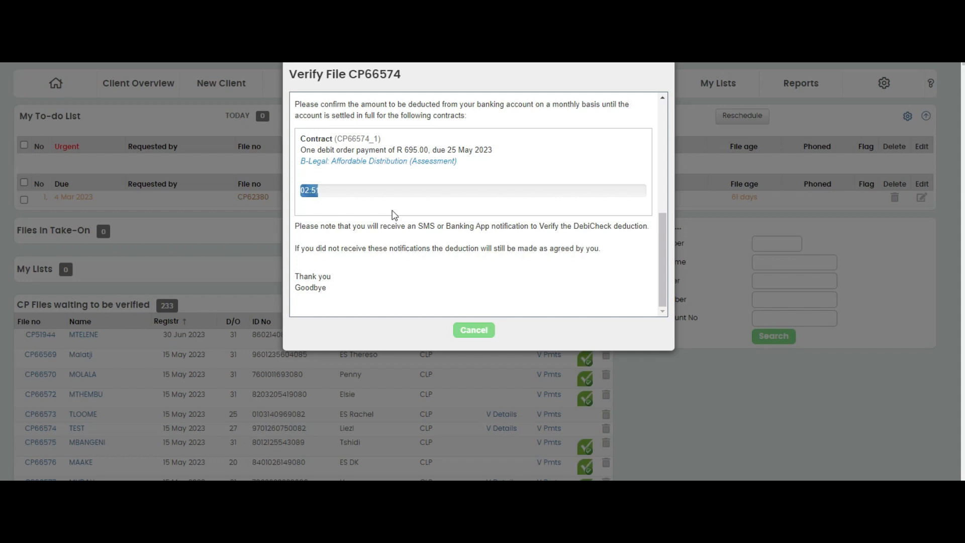
- Leave the file verification and view the contracts in the test client's payment history
left_click(472, 331)
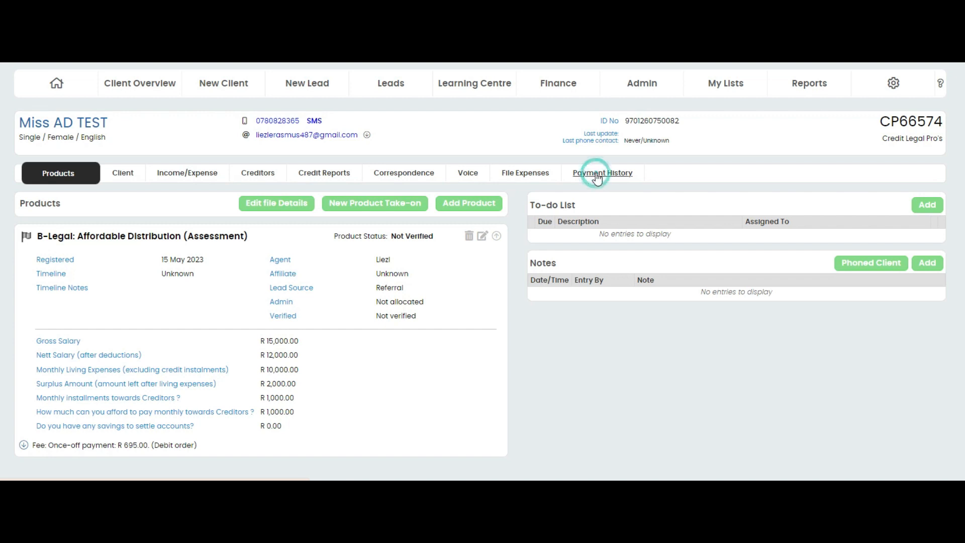
left_click(597, 176)
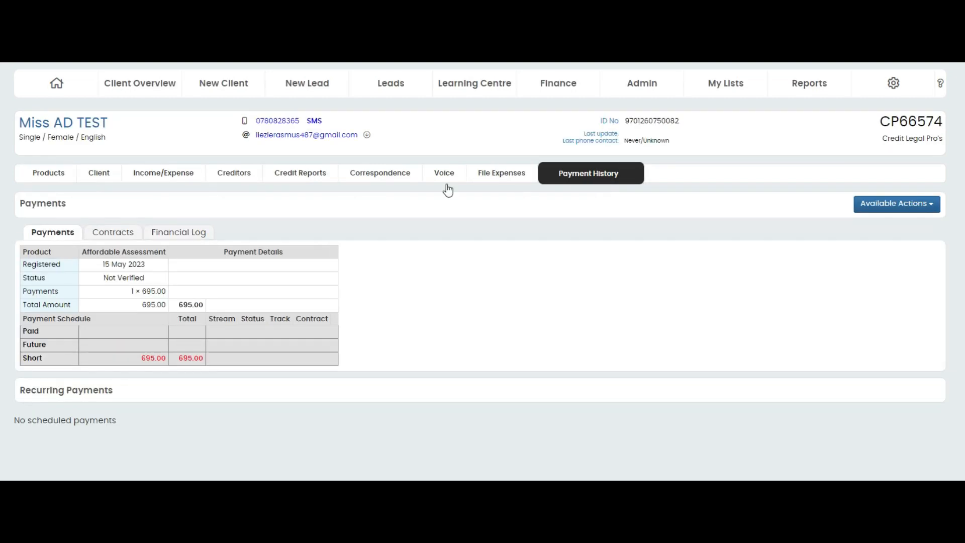
left_click(105, 236)
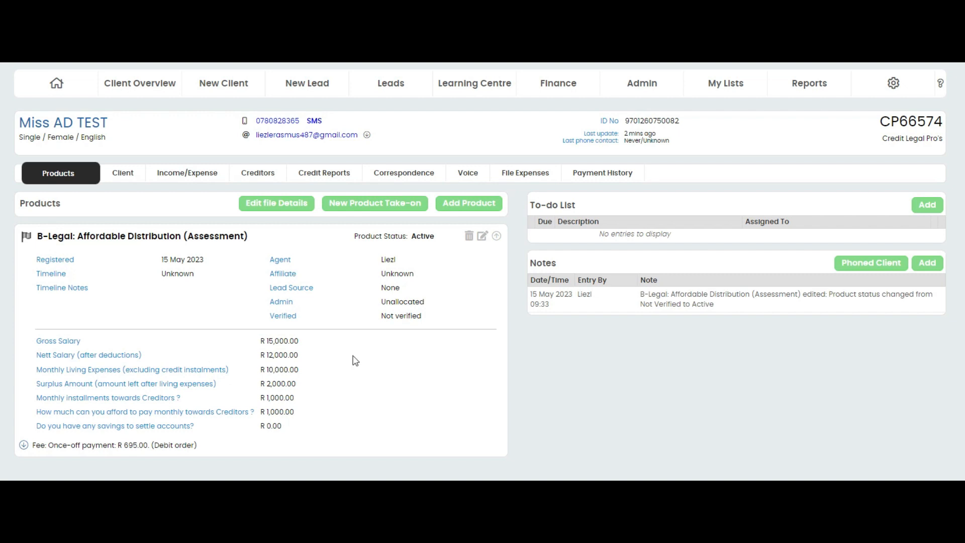
- Request both the XDS and Experian credit reports for the test client
left_click(330, 176)
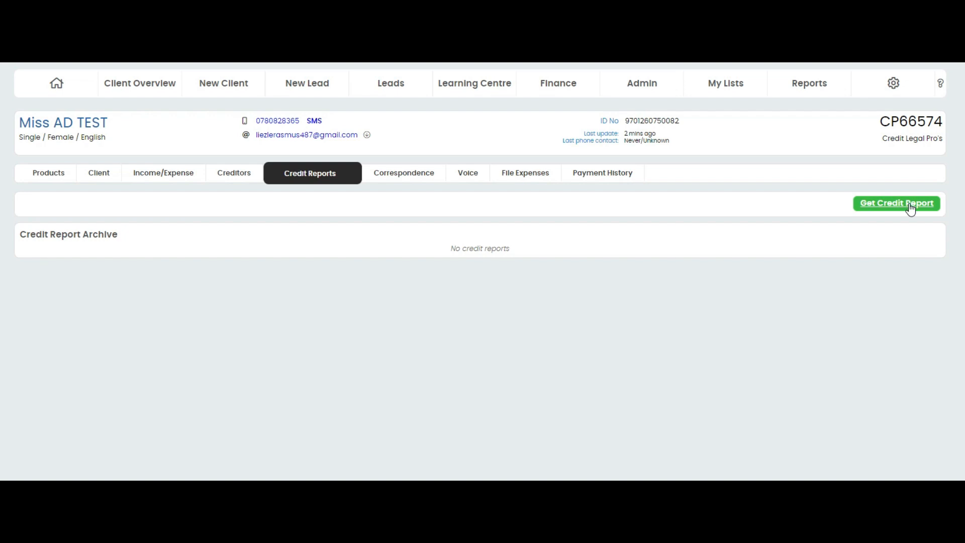
left_click(911, 207)
left_click(904, 206)
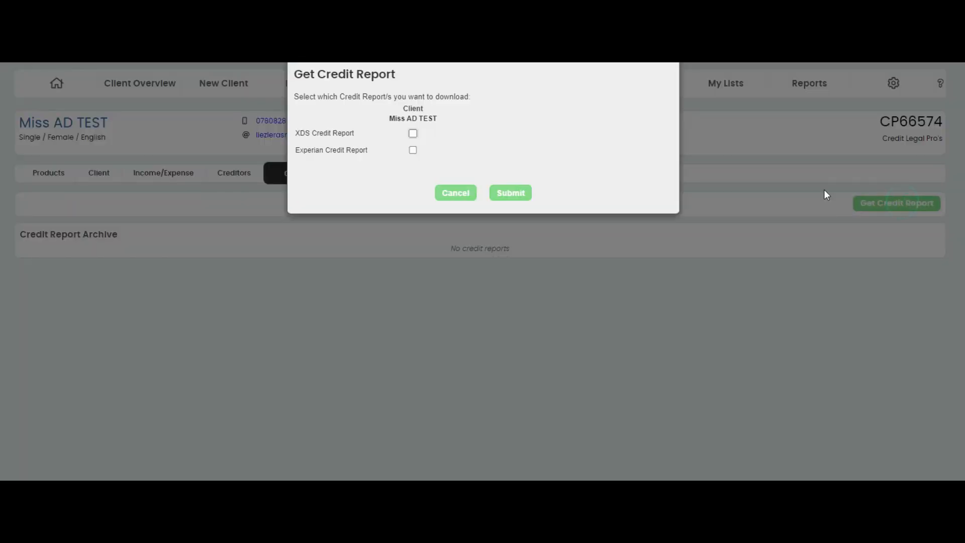
left_click(412, 133)
left_click(413, 150)
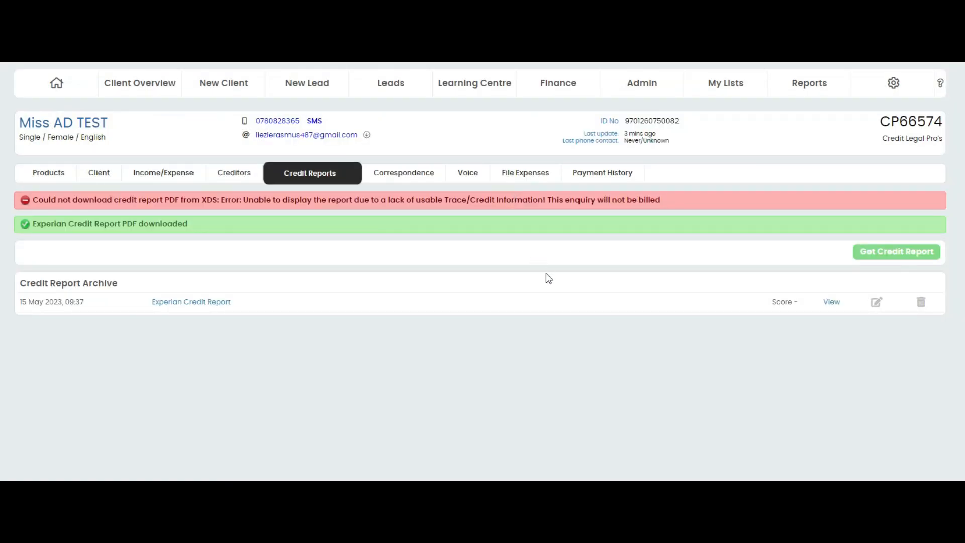
- Open the archived Experian credit report, examine its pages through the Definite Match and score sections, and close it
left_click(836, 304)
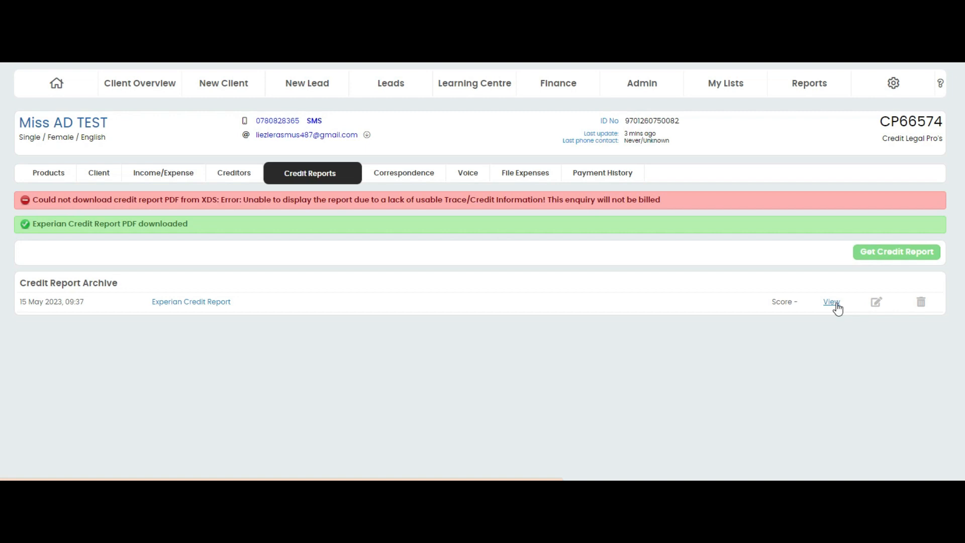
left_click(835, 303)
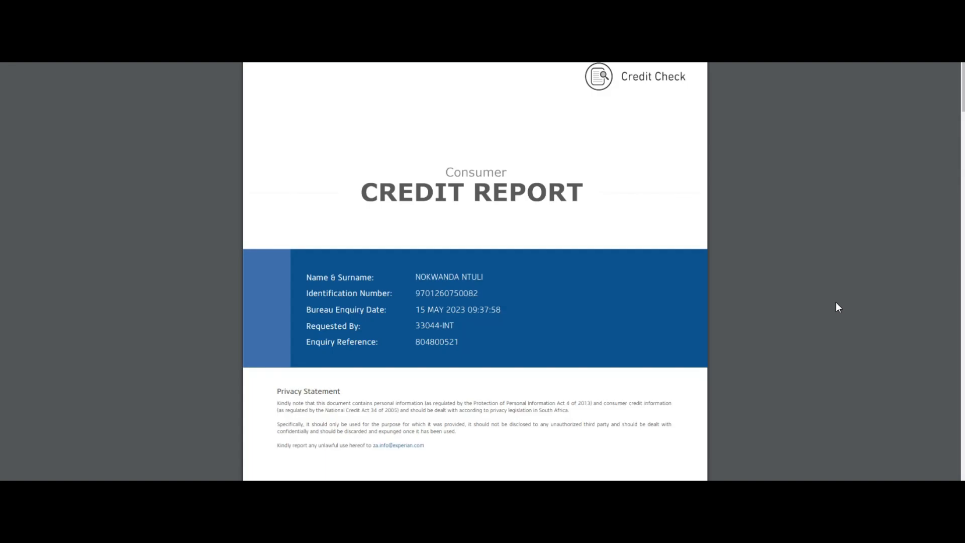
scroll(689, 307, "down", 7)
scroll(669, 322, "down", 12)
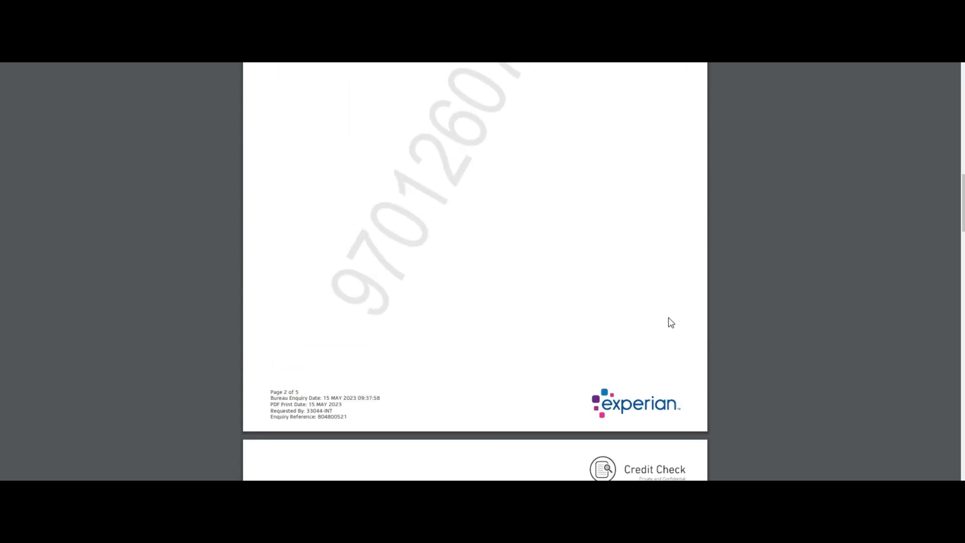
scroll(668, 323, "down", 4)
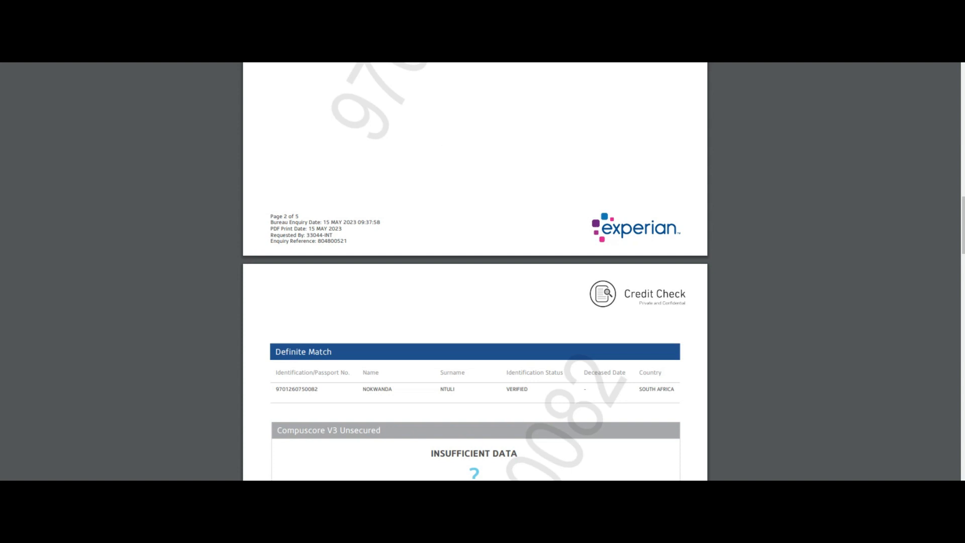
key("ctrl+w")
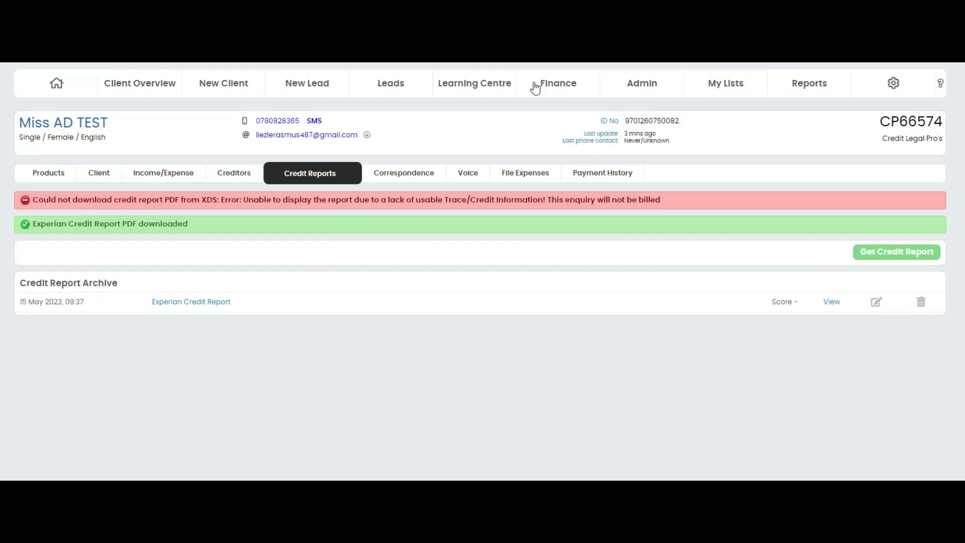
- Save the archived report's description as Experian Credit Report and look further through the report
left_click(874, 300)
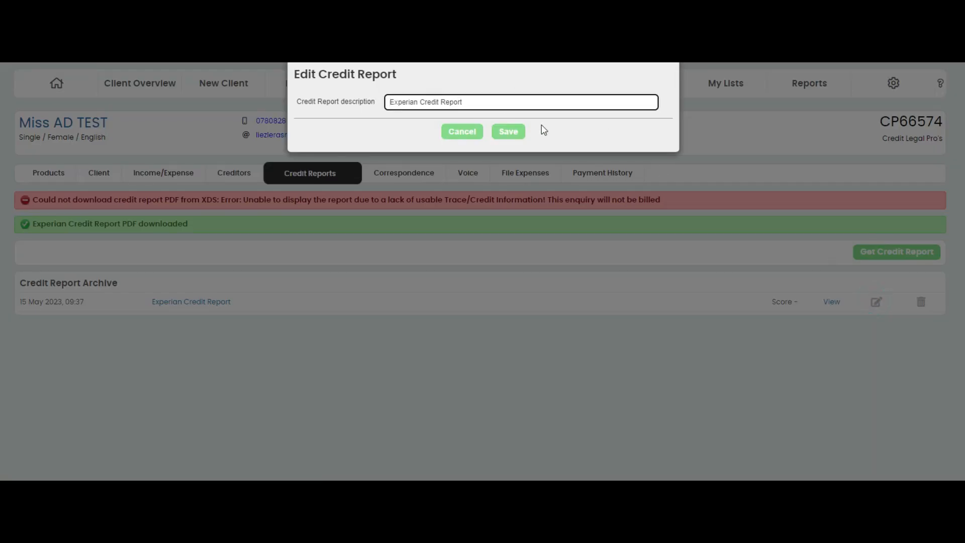
left_click(509, 133)
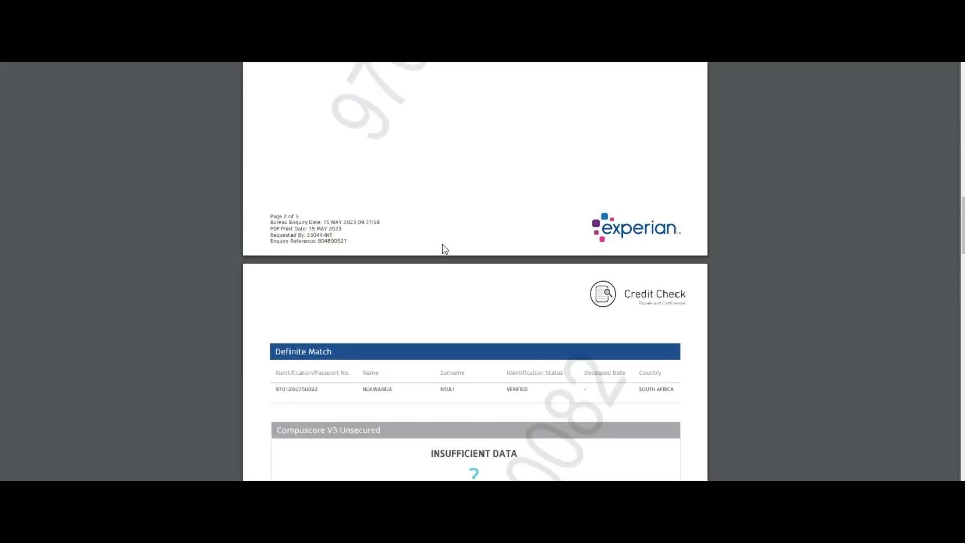
scroll(427, 312, "down", 3)
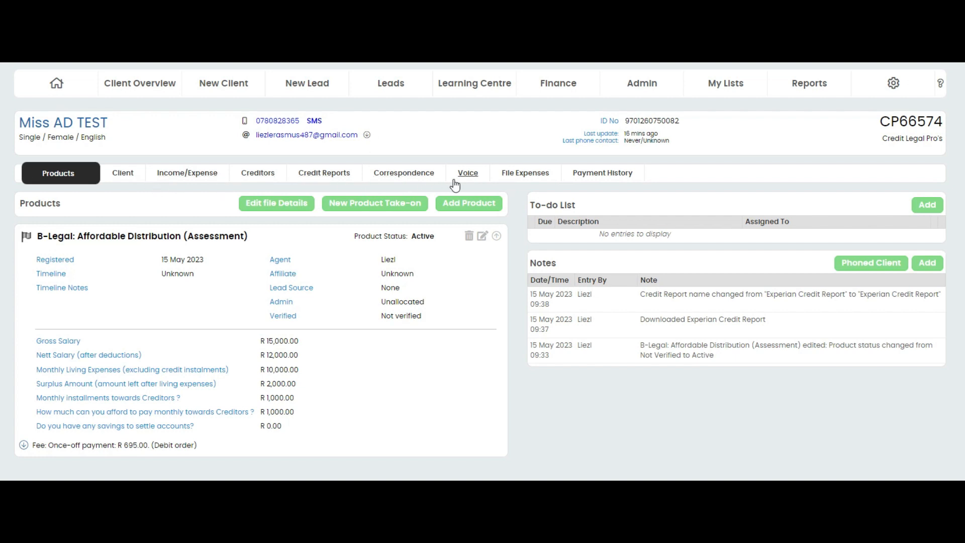
- Examine the income, deduction, expense and creditor payment sections of the client's Income/Expenditure Assessment
left_click(190, 174)
scroll(474, 311, "down", 2)
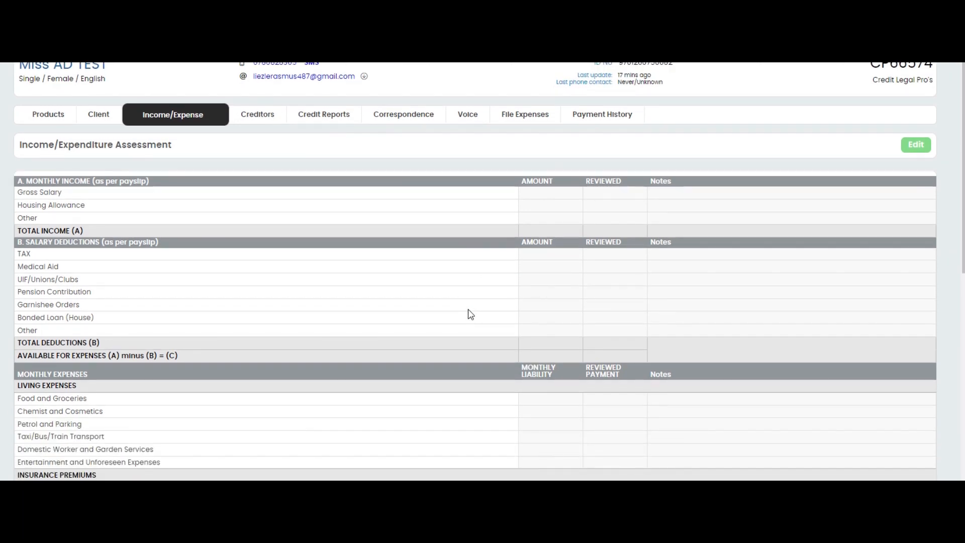
scroll(470, 315, "down", 4)
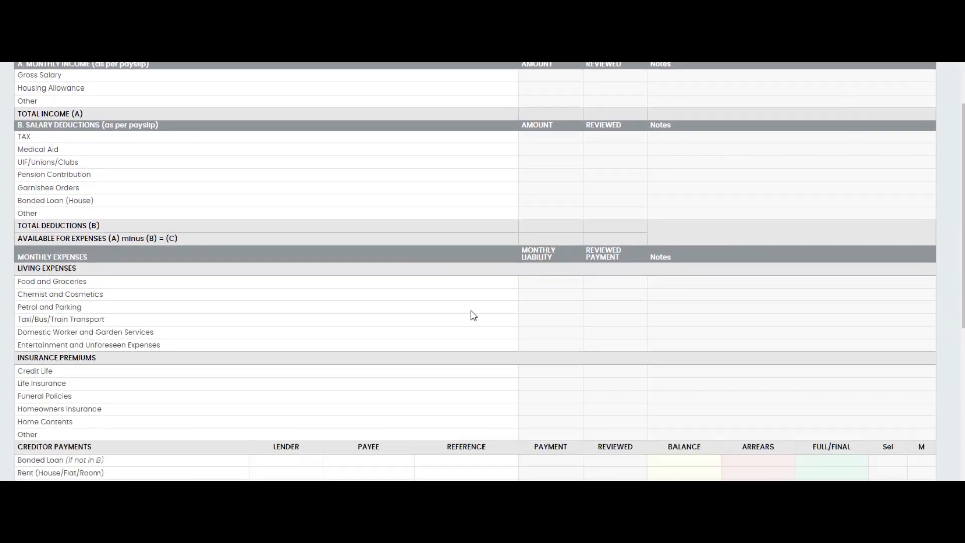
scroll(474, 315, "down", 2)
scroll(475, 315, "down", 2)
scroll(476, 316, "down", 2)
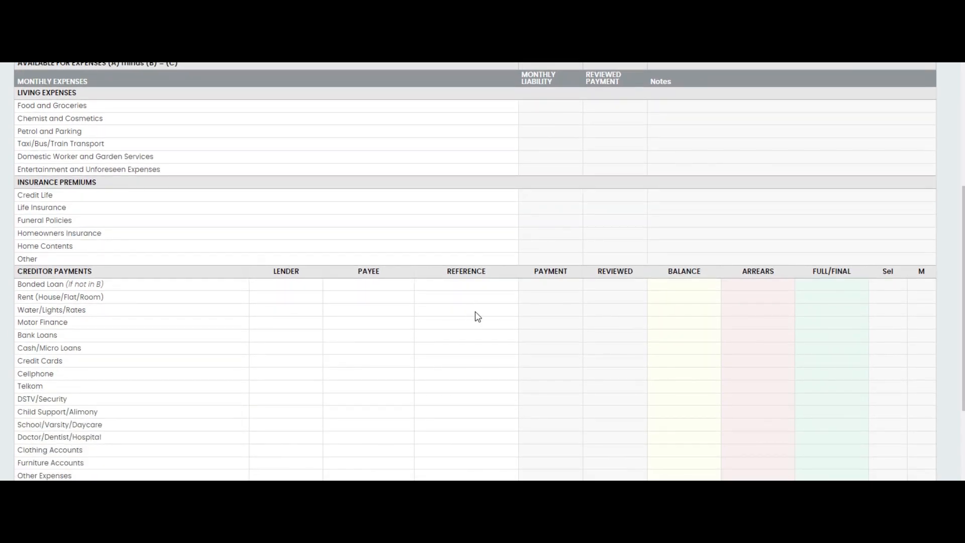
scroll(476, 316, "down", 2)
scroll(476, 316, "down", 2)
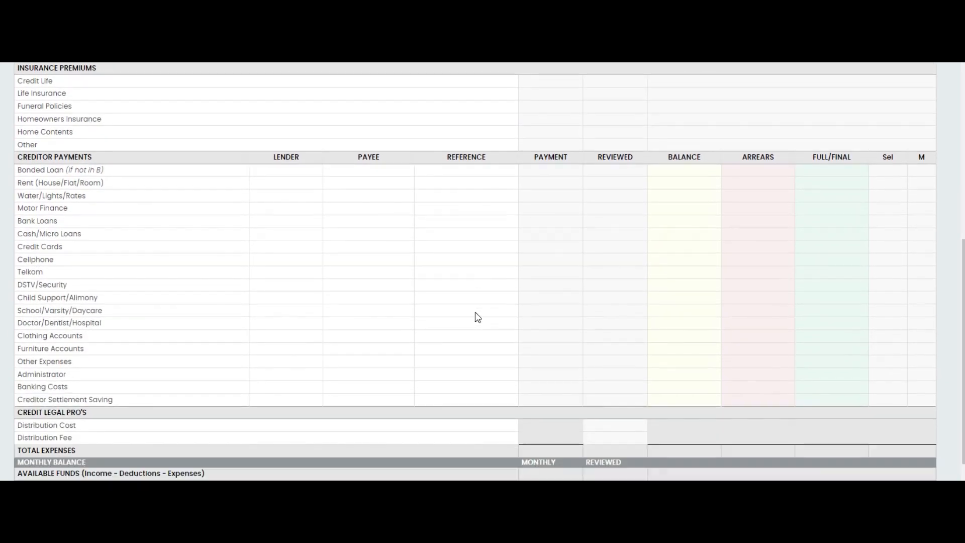
scroll(480, 317, "up", 6)
scroll(481, 317, "up", 3)
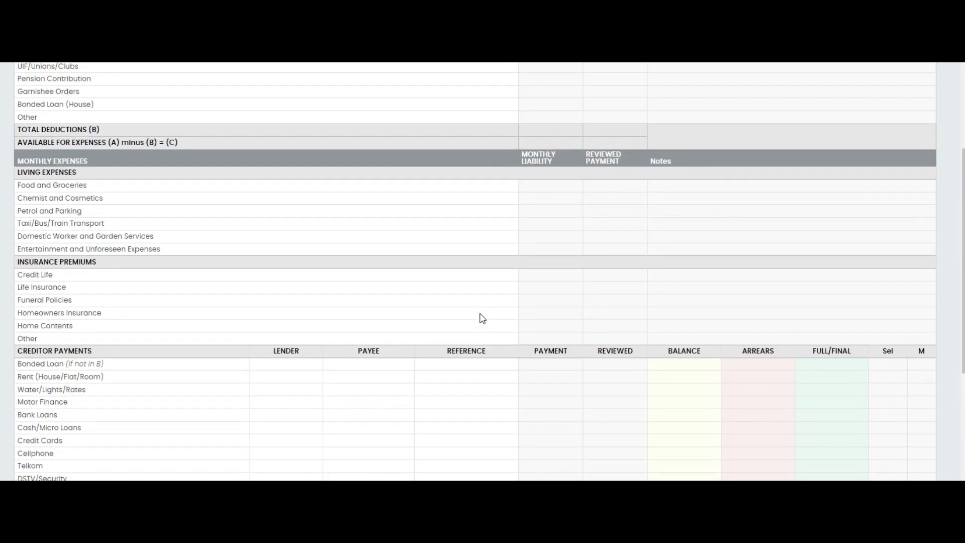
scroll(481, 319, "up", 3)
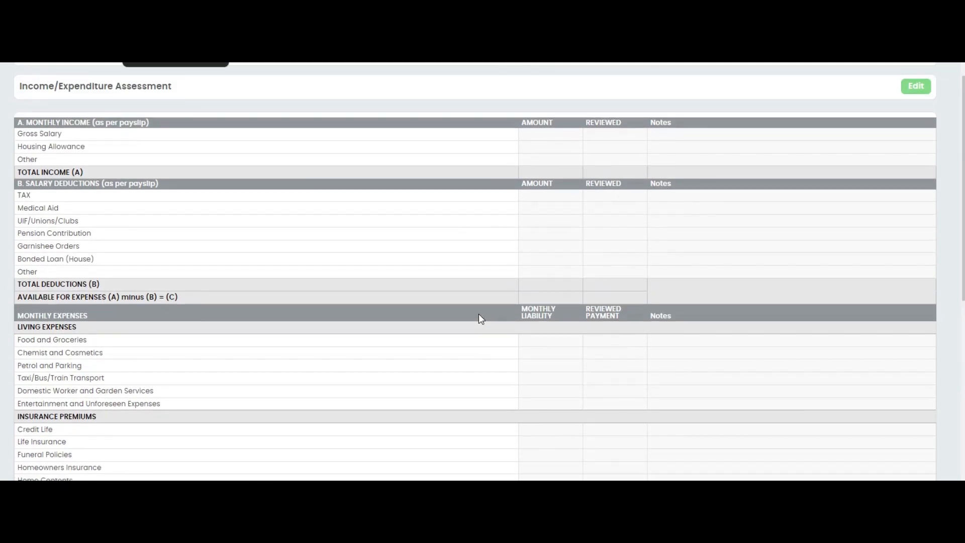
scroll(479, 319, "up", 2)
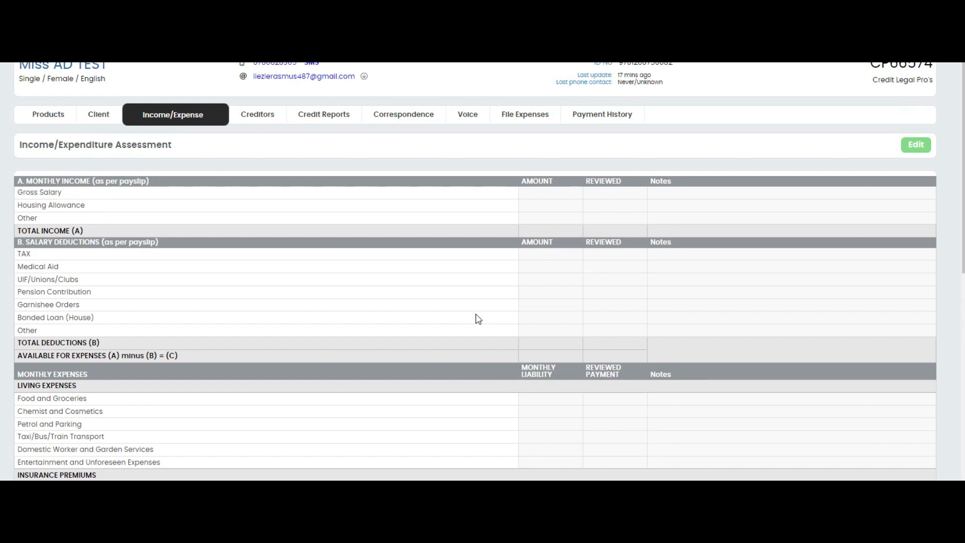
scroll(478, 319, "up", 2)
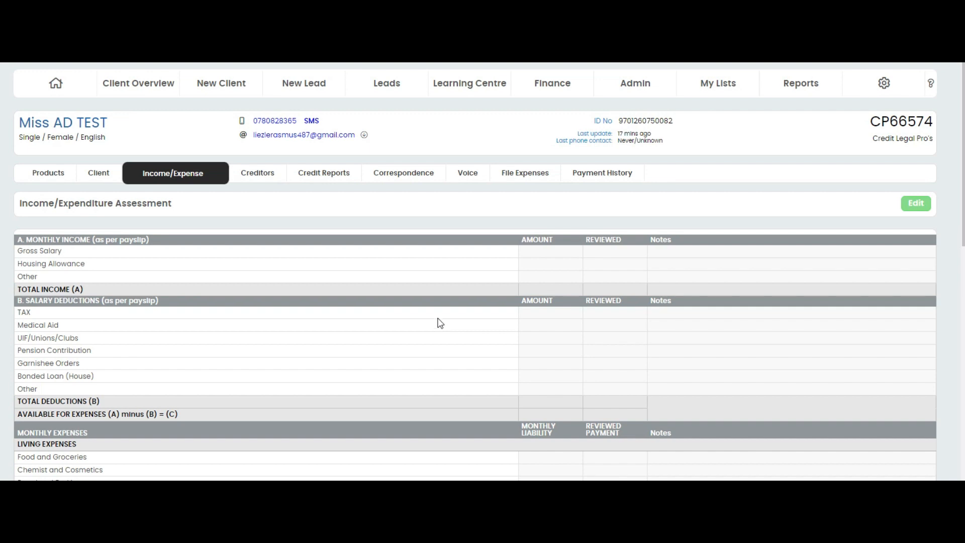
- Start editing the Income/Expenditure Assessment and set the gross salary amount to R 15 000
left_click(917, 204)
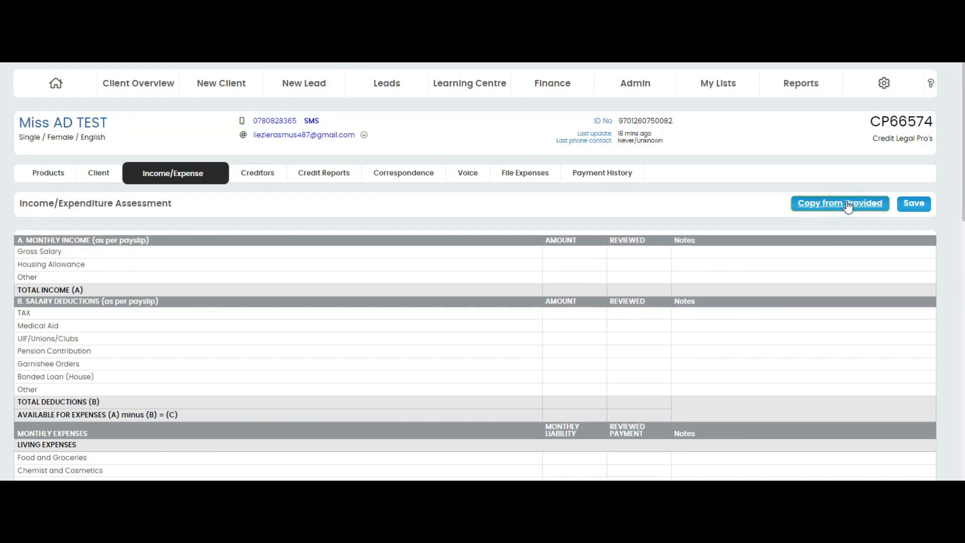
scroll(575, 252, "down", 2)
left_click(576, 135)
type("15 000")
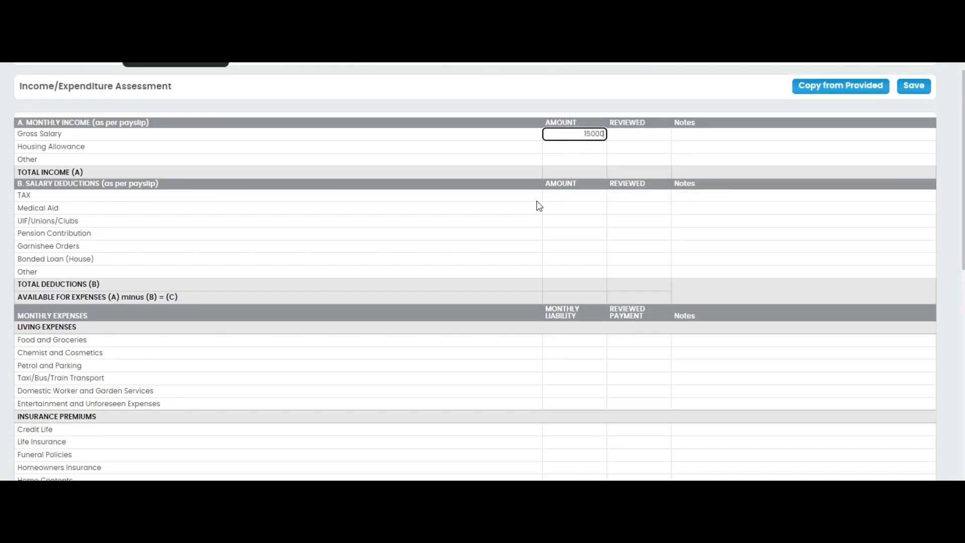
- Enter the salary deductions: R 750 for tax, R 500 for medical aid and R 250 for pension contribution
left_click(573, 195)
type("750")
left_click(596, 211)
type("500")
left_click(573, 234)
type("250")
- Enter monthly living expenses of R 4 000 for food and groceries and R 1 500 for taxi/bus/train transport
scroll(573, 257, "down", 2)
left_click(577, 223)
type("4 ")
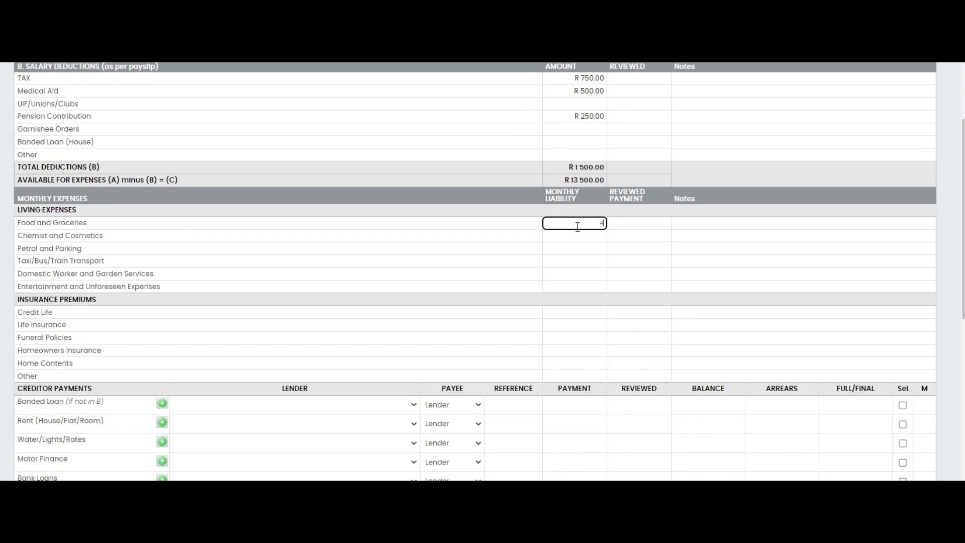
type("000")
left_click(580, 262)
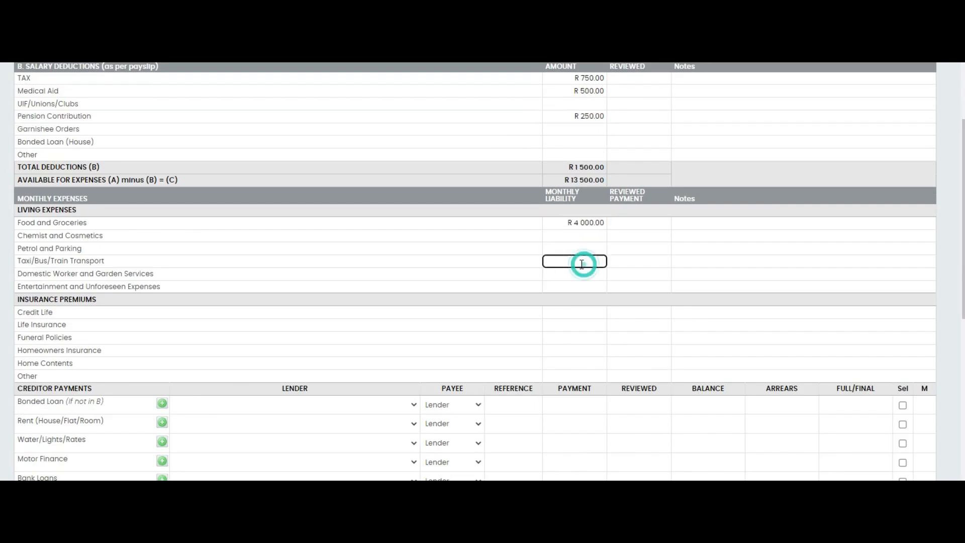
type("1500")
- Set the monthly life insurance premium to R 550
scroll(557, 273, "down", 2)
left_click(576, 196)
left_click(577, 210)
type("550")
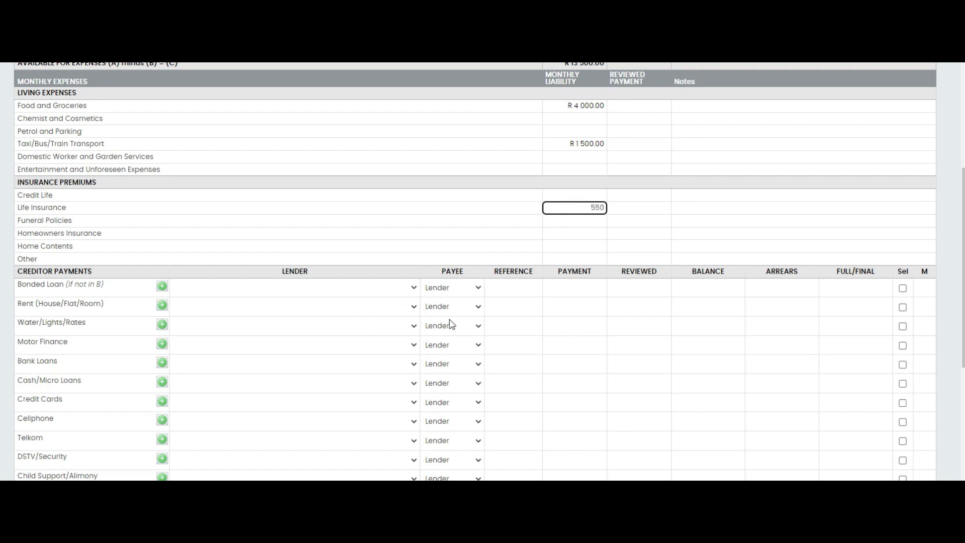
- Assign an existing ABSA LOAN payee to the Bank Loans creditor row and save it
scroll(366, 323, "down", 1)
scroll(276, 182, "down", 3)
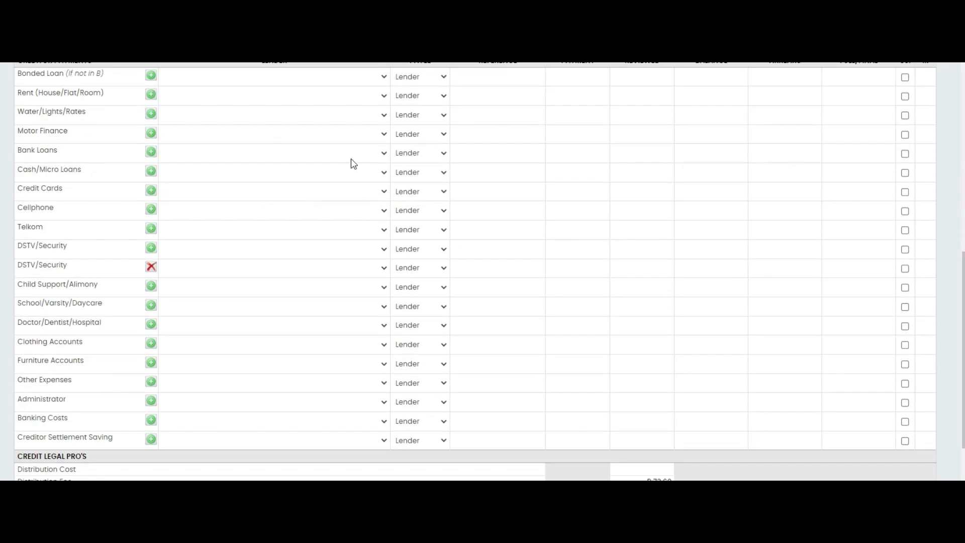
left_click(444, 153)
left_click(368, 152)
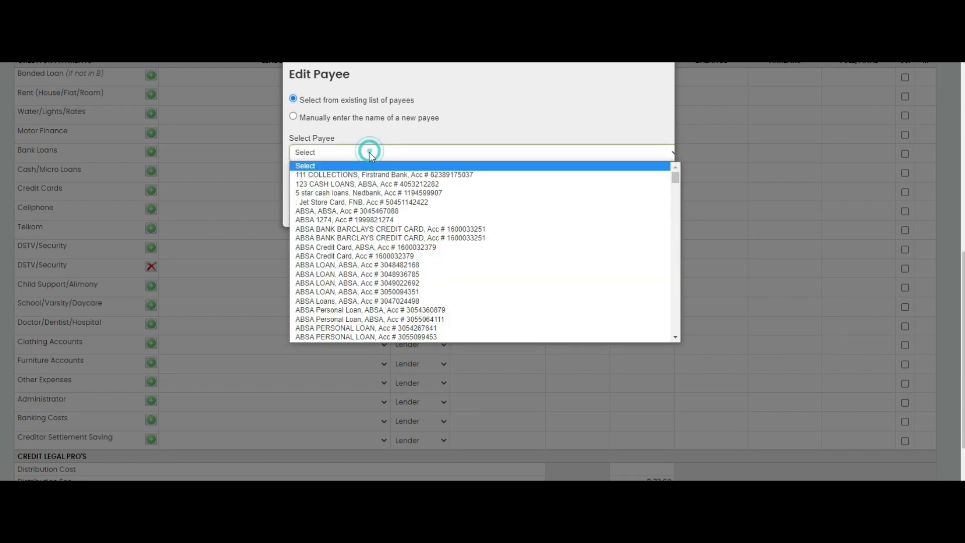
left_click(345, 264)
left_click(511, 211)
- Fill the Bank Loans row with a R 2 000 payment, R 200 reviewed, R 20 000 balance and R 8 000 arrears
left_click(515, 151)
left_click(581, 154)
type("2000")
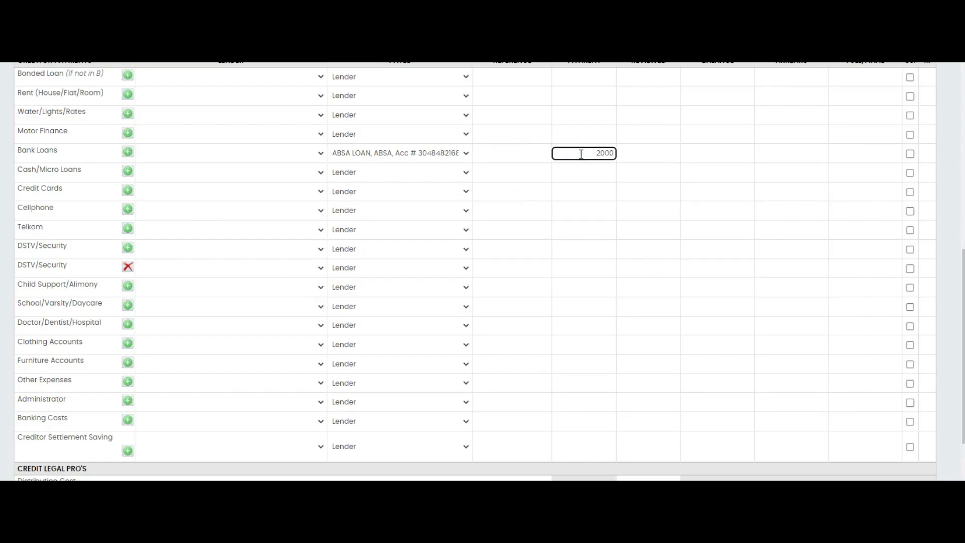
key("Tab")
type("200")
key("Tab")
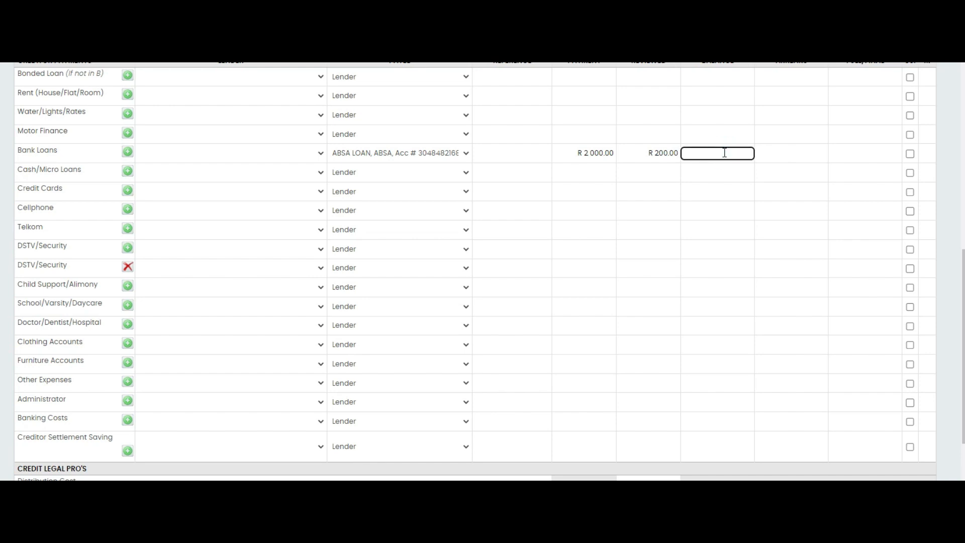
key("Tab")
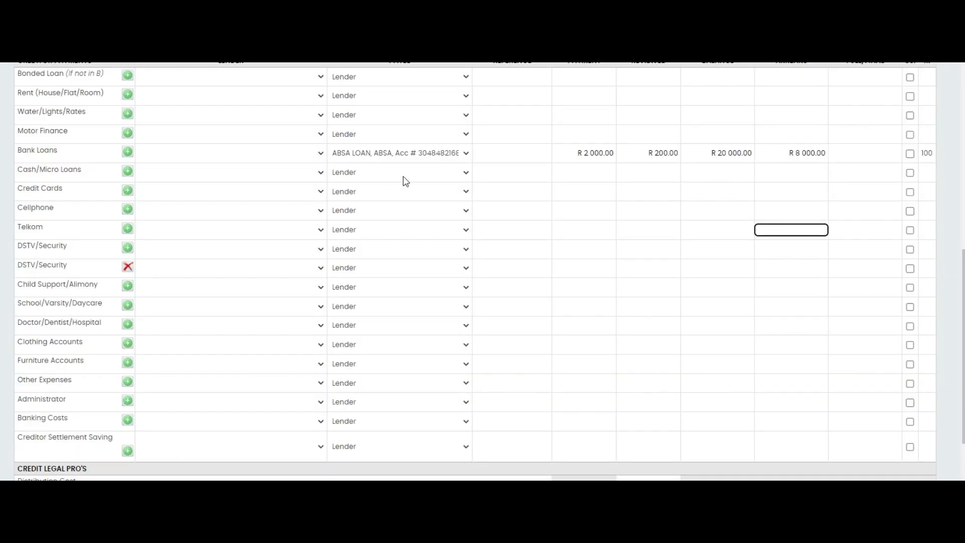
- Assign the existing Vodacom, FNB payee to the Cellphone creditor row
left_click(403, 173)
left_click(403, 211)
left_click(396, 228)
left_click(293, 116)
left_click(351, 152)
type("vodacom")
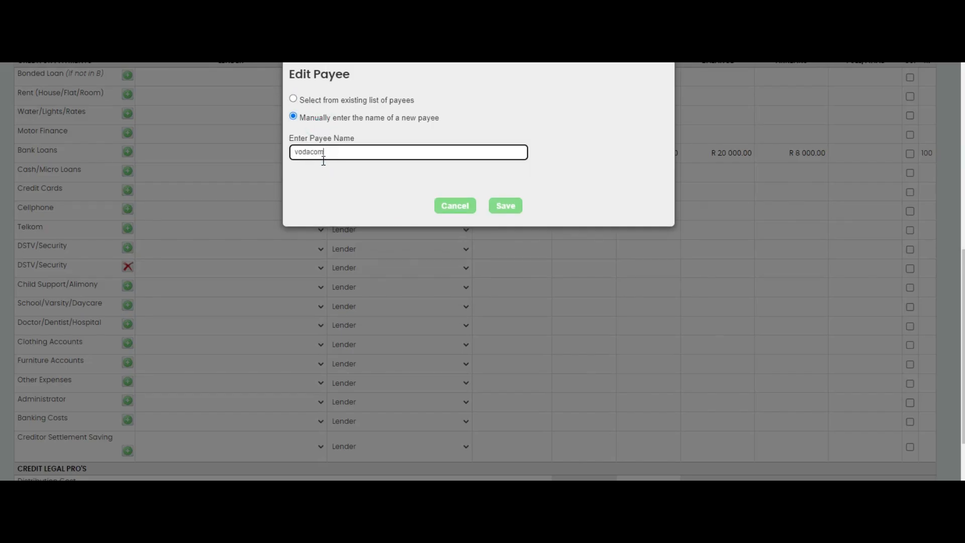
left_click(293, 99)
left_click(388, 338)
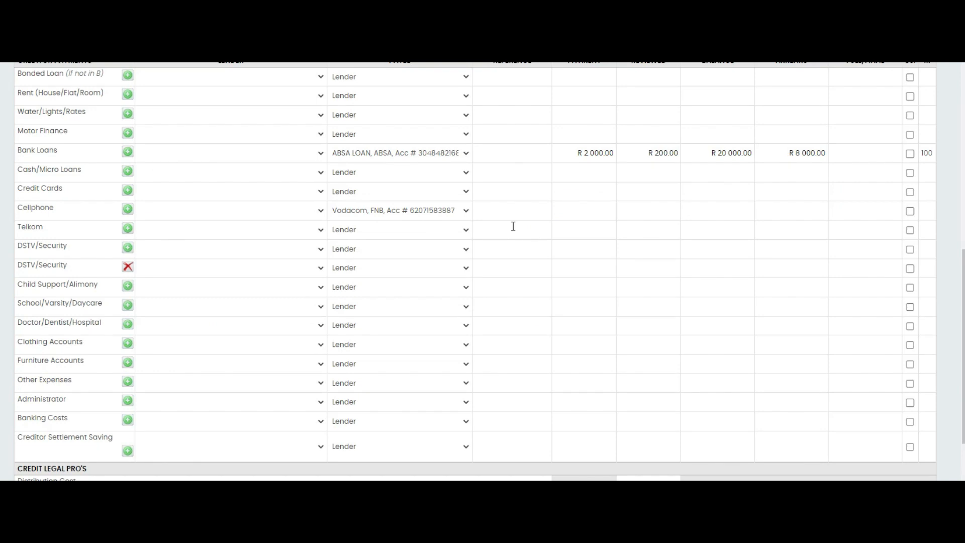
left_click(587, 210)
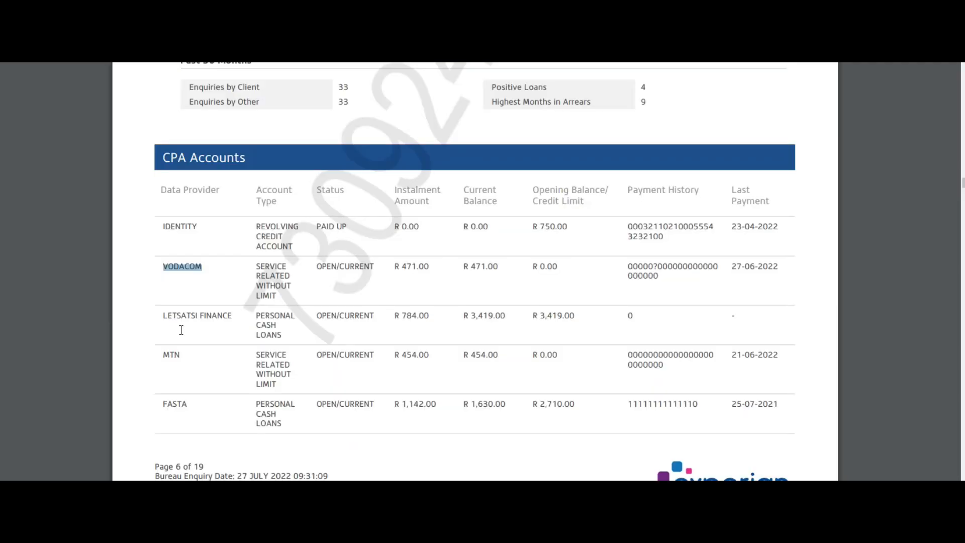
left_click_drag(160, 315, 230, 315)
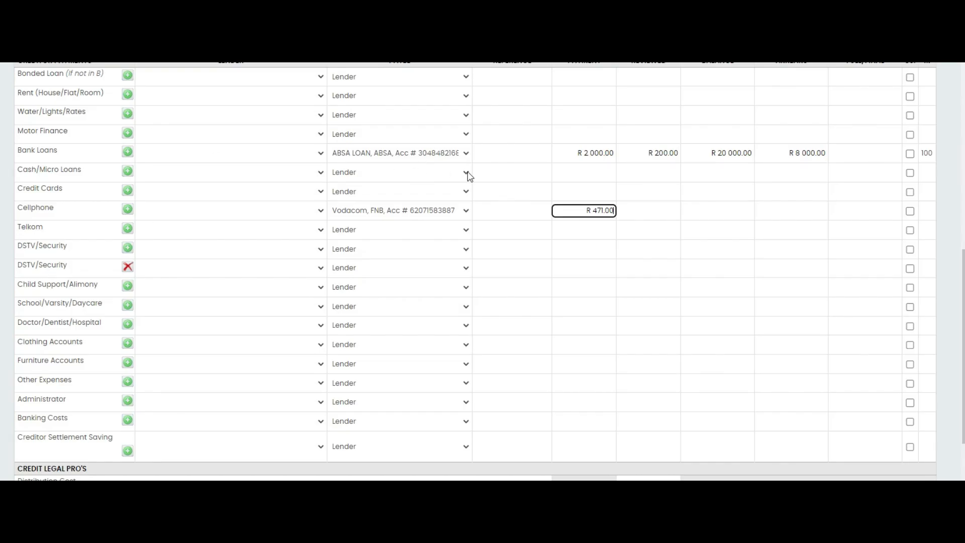
- Assign a manually entered new payee named Letsatsi Finance to the Cash/Micro Loans creditor row and save it
left_click(469, 173)
left_click(335, 152)
type("le")
key("Down")
key("Down")
key("Down")
key("Down")
key("Down")
key("Down")
key("Down")
key("Down")
left_click(329, 119)
left_click(324, 152)
type("This action will save the information and finalize the order in the system.")
key("ctrl+a")
type("Letsatsi Finance")
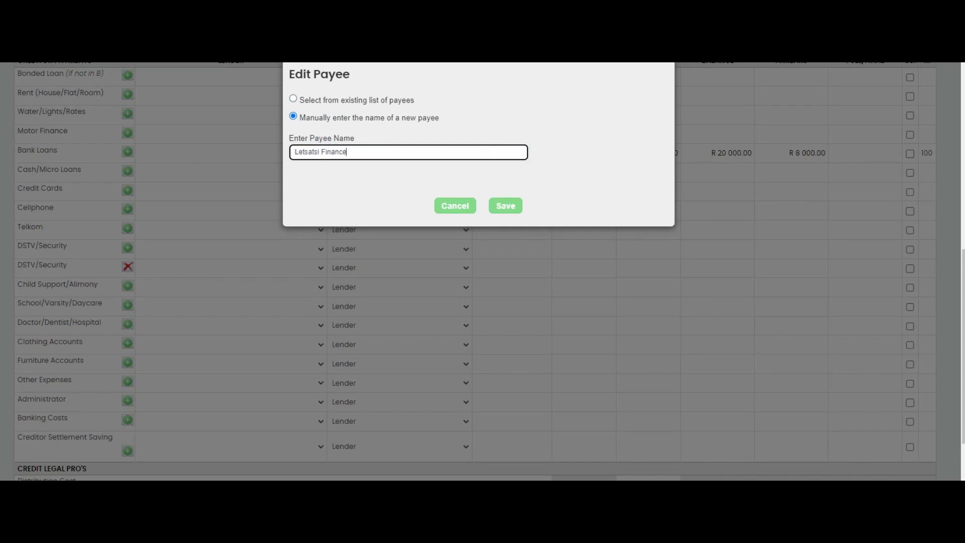
left_click(505, 206)
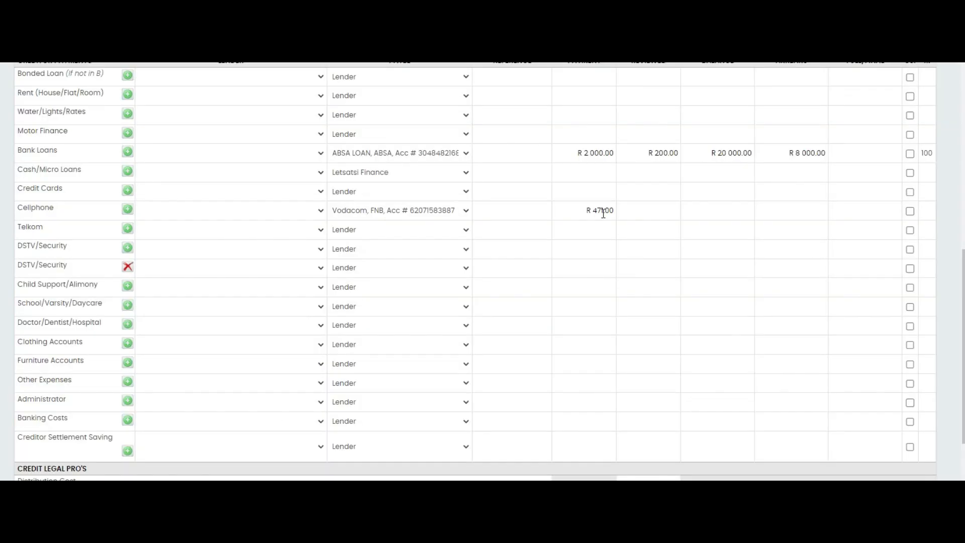
- Enter a R 471 payment in the Cellphone row and a R 784 payment with R 3 419 balance in the Telkom row
left_click(732, 233)
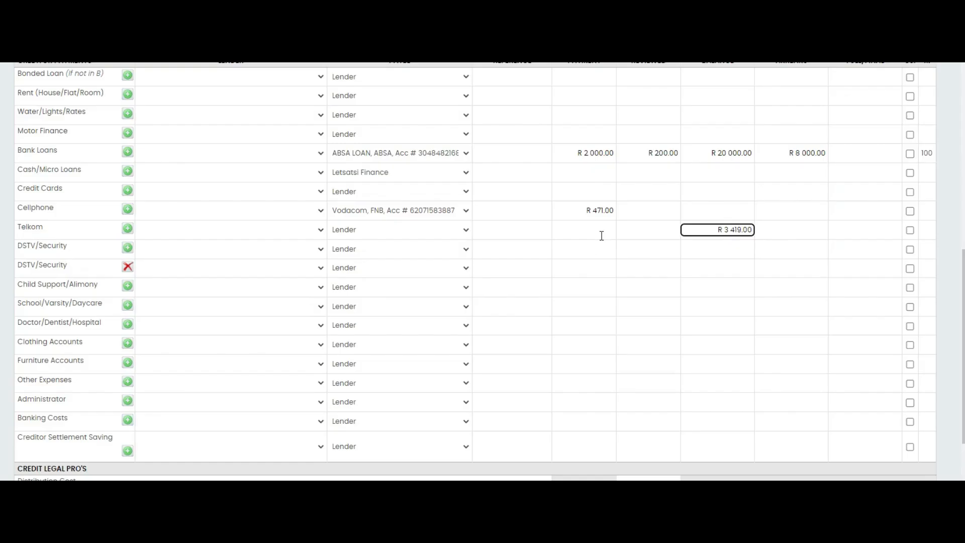
left_click(603, 233)
type("784")
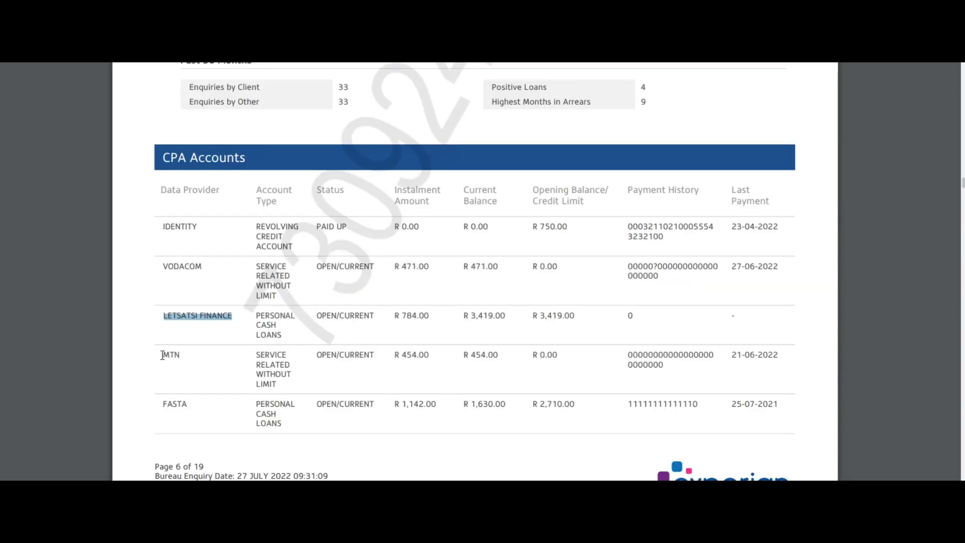
- Use the FASTA account from the credit report to fill the Credit Cards row with a R 1 142 payment and R 1 630 balance
double_click(175, 404)
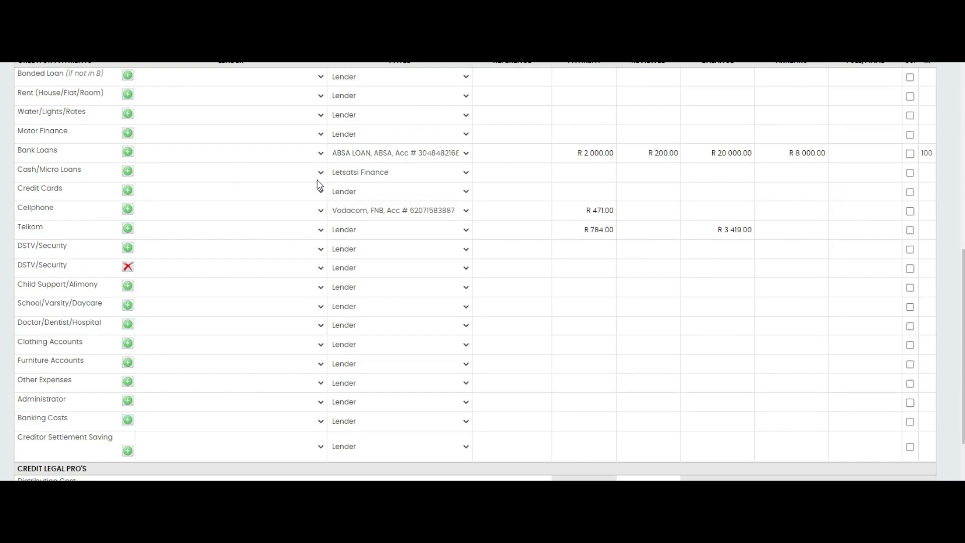
left_click(463, 193)
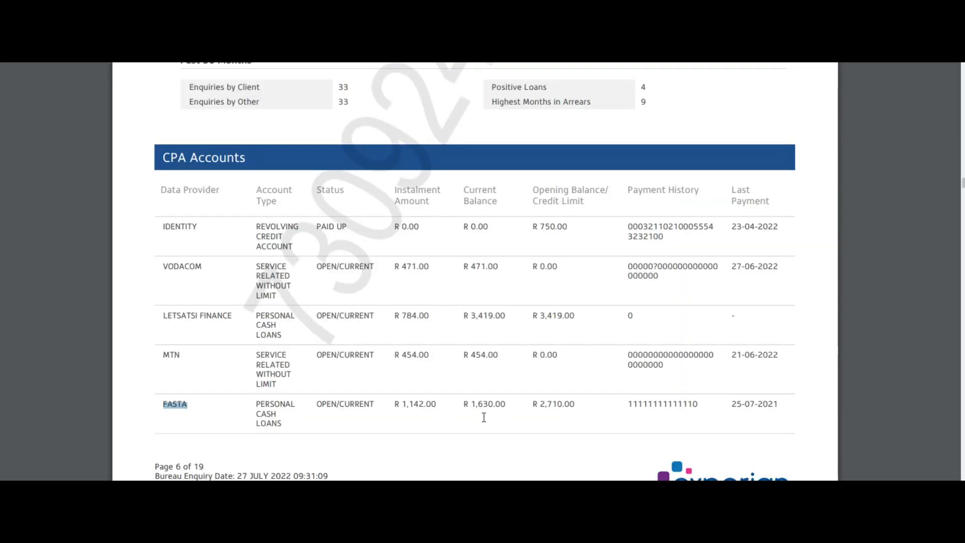
left_click(583, 191)
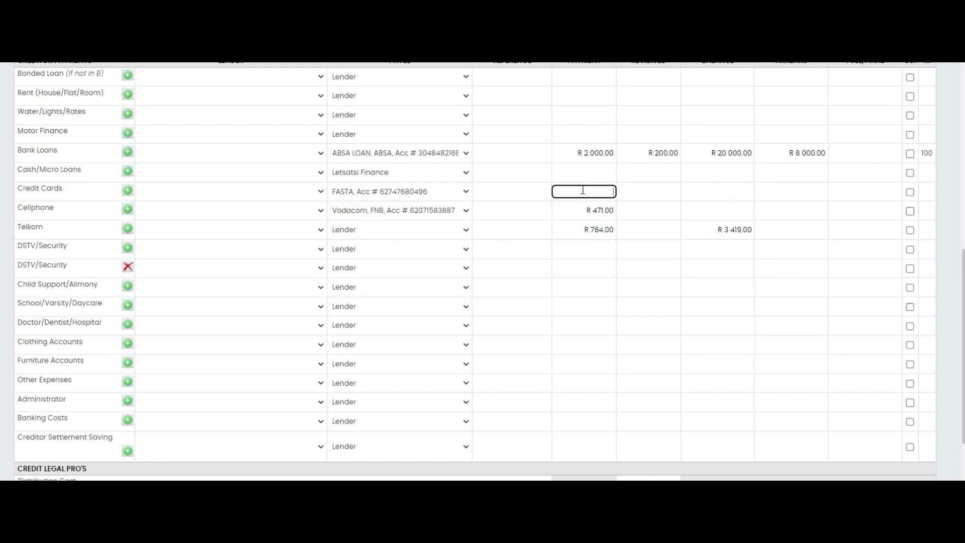
type("1142")
left_click(698, 193)
type("1630")
- Print the completed income/expenditure assessment to the client's correspondence
left_click(719, 232)
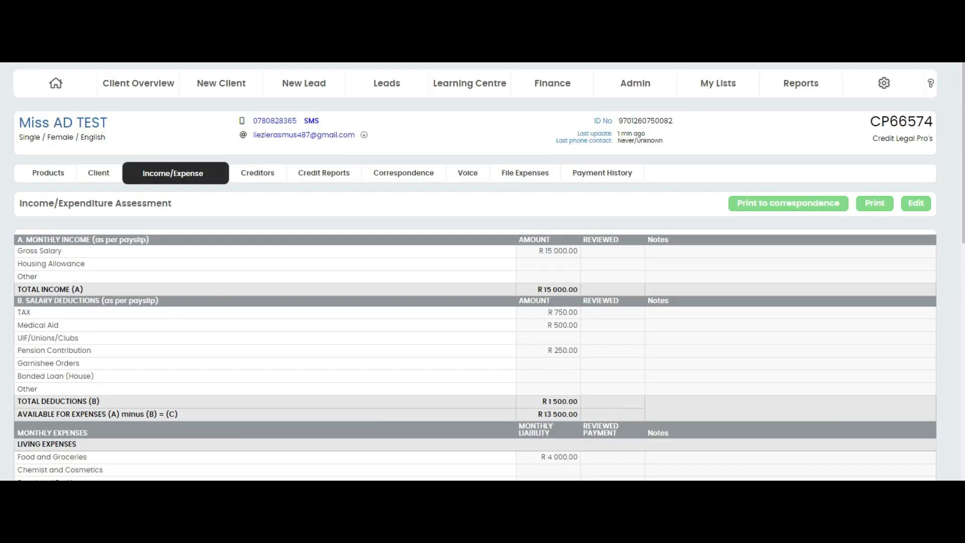
left_click(761, 205)
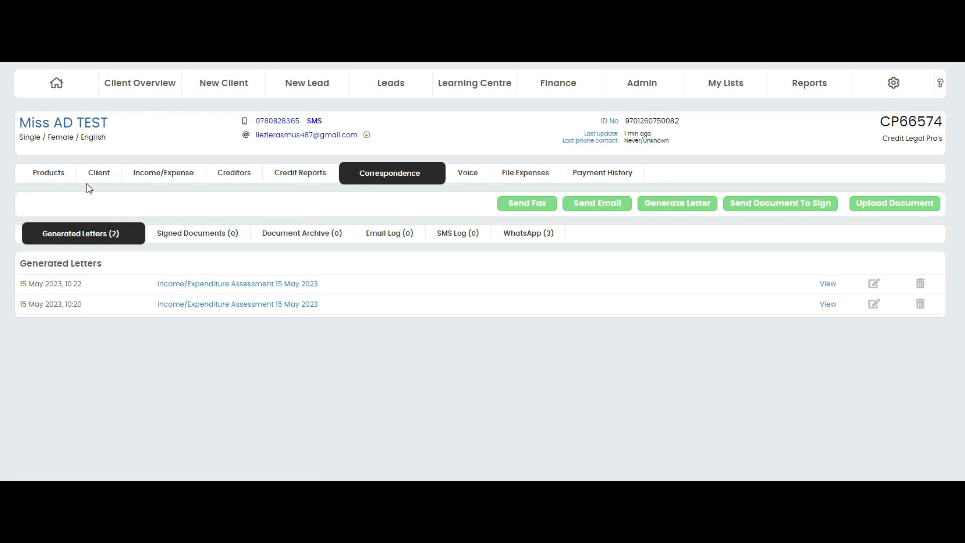
- Start a new product take-on for the client, with a referral from another client and the referring client's details as the source
left_click(47, 177)
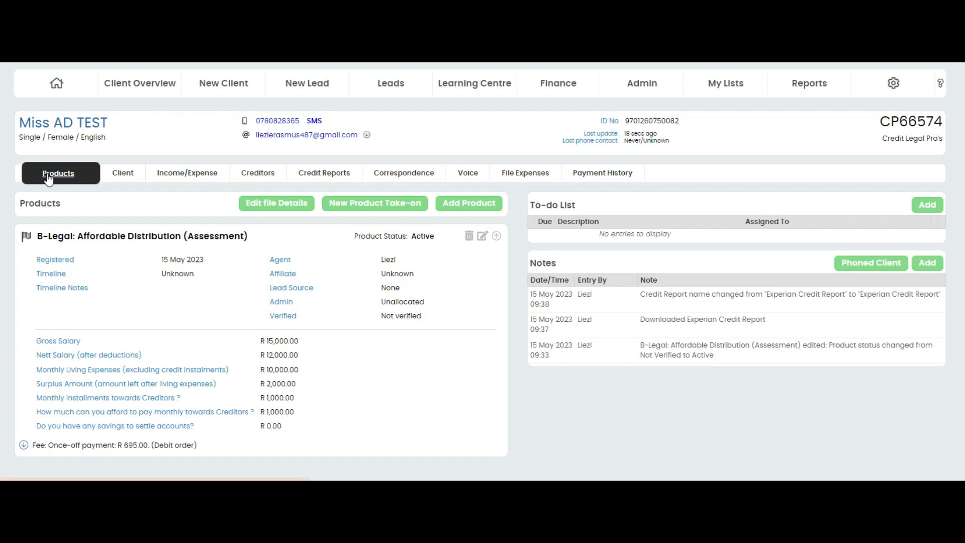
left_click(367, 208)
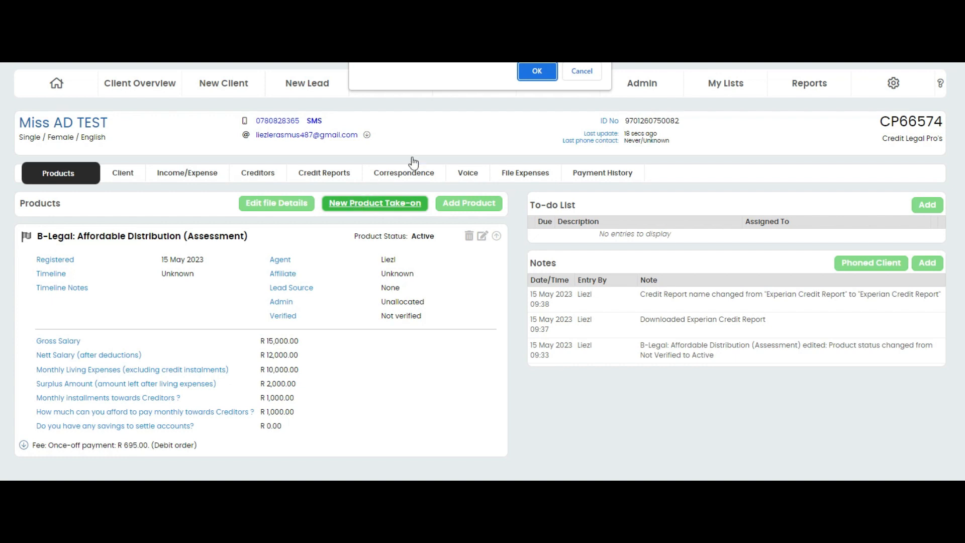
left_click(532, 71)
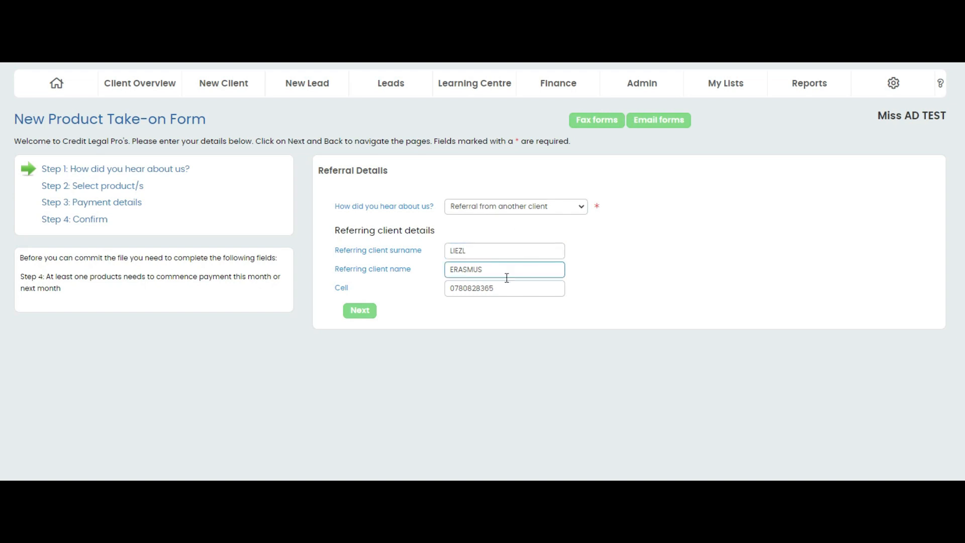
left_click(360, 311)
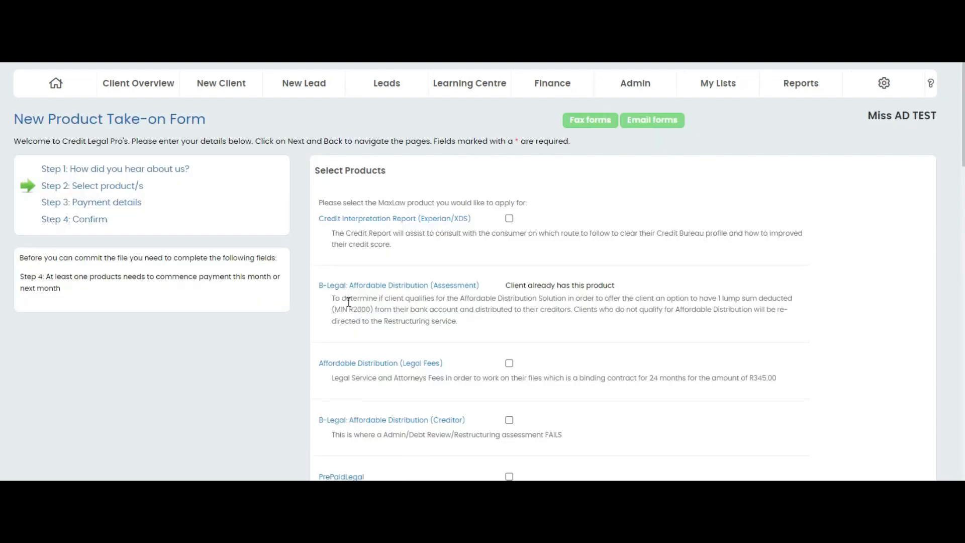
- Select the Affordable Distribution (Legal Fees) and B-Legal: Affordable Distribution (Creditor) products for the take-on
left_click(508, 362)
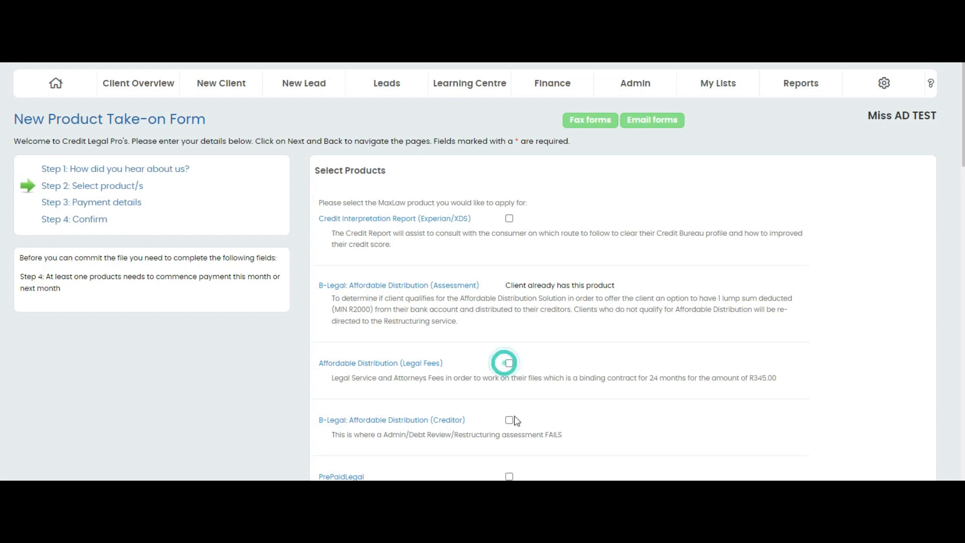
left_click(509, 420)
left_click(509, 363)
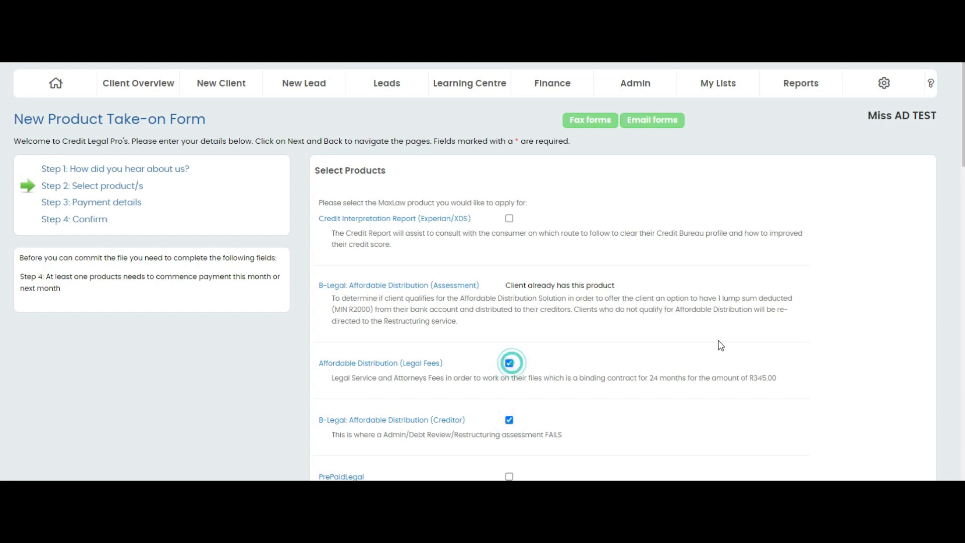
scroll(762, 370, "down", 8)
scroll(762, 370, "down", 12)
left_click(876, 459)
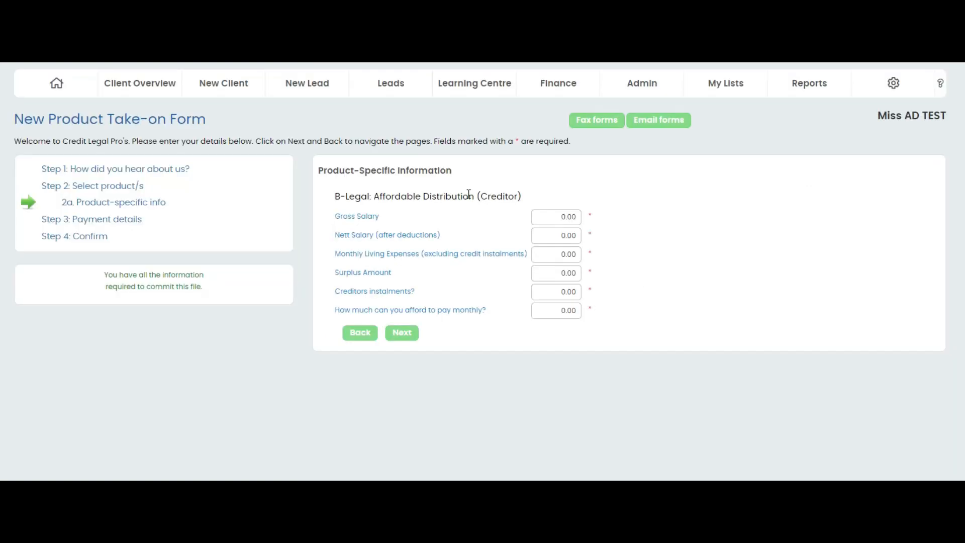
- Fill the product information: gross salary 15000, nett salary 13000, living expenses 8000, surplus 1000, creditor instalments 5000 and affordable monthly payment 1000
left_click(401, 344)
left_click(573, 228)
type("15000")
left_click(556, 246)
type("13000")
left_click(554, 265)
type("8000")
left_click(562, 284)
type("1000")
left_click(568, 302)
type("5000")
left_click(555, 321)
type("1000")
left_click(401, 344)
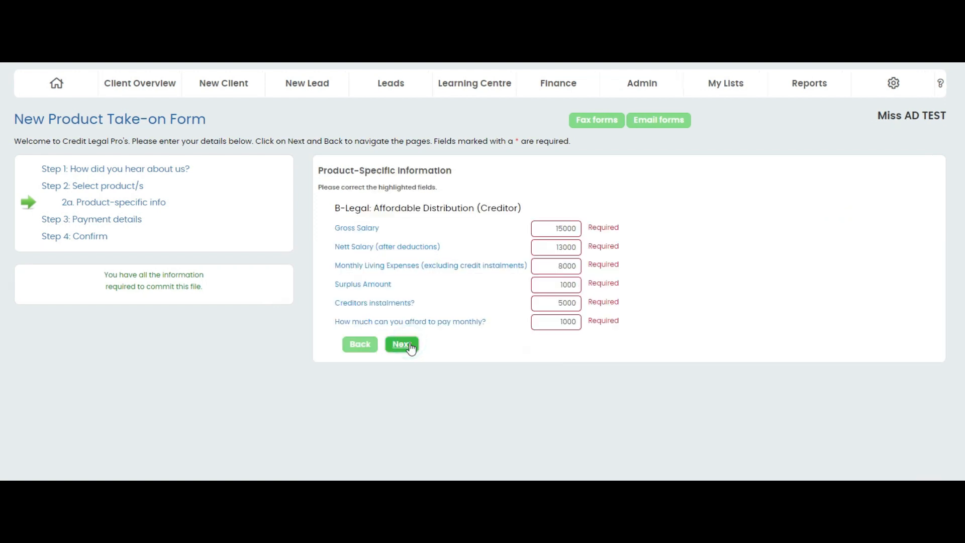
- Accept the debit order options of R 345.00 over 24 months for Legal Fees and R 0.00 over 999 months for Creditor
left_click(409, 345)
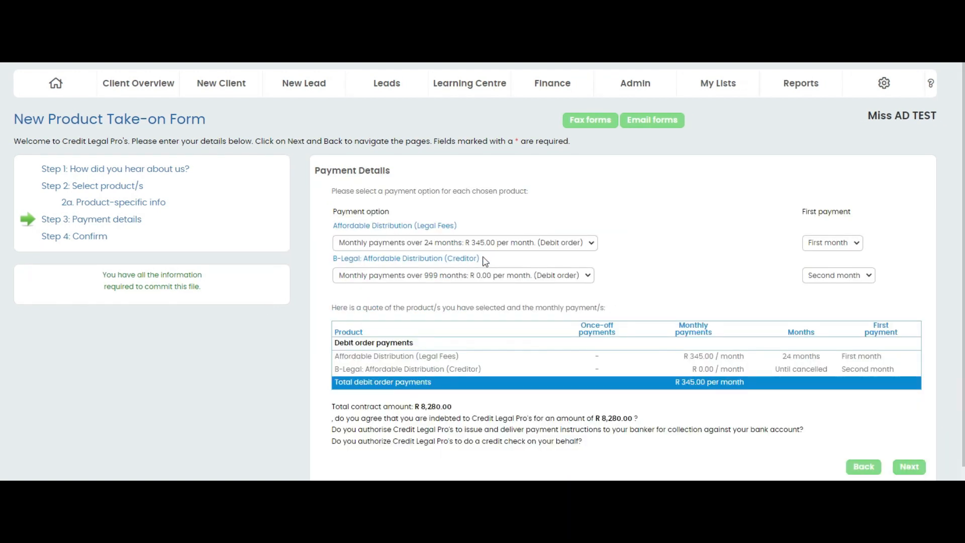
left_click(514, 274)
left_click(515, 279)
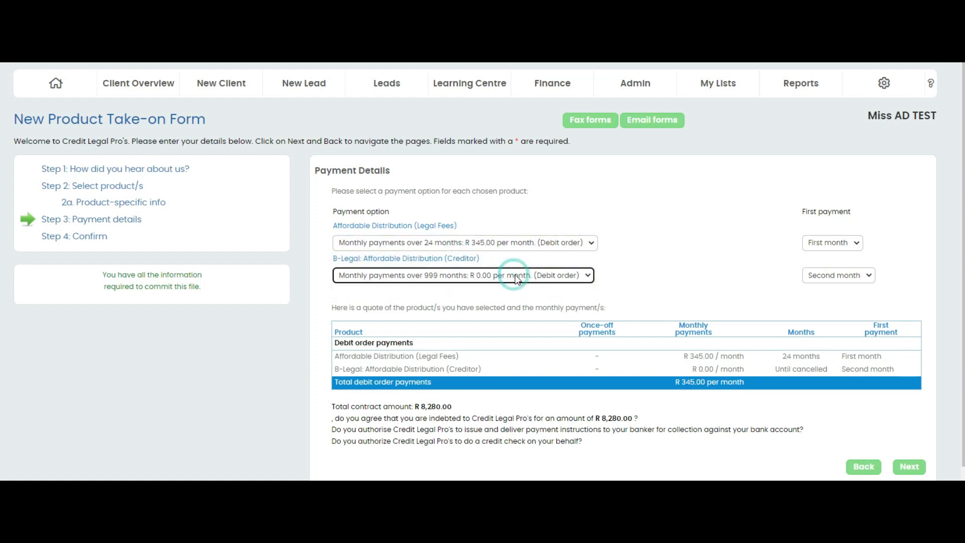
left_click(908, 467)
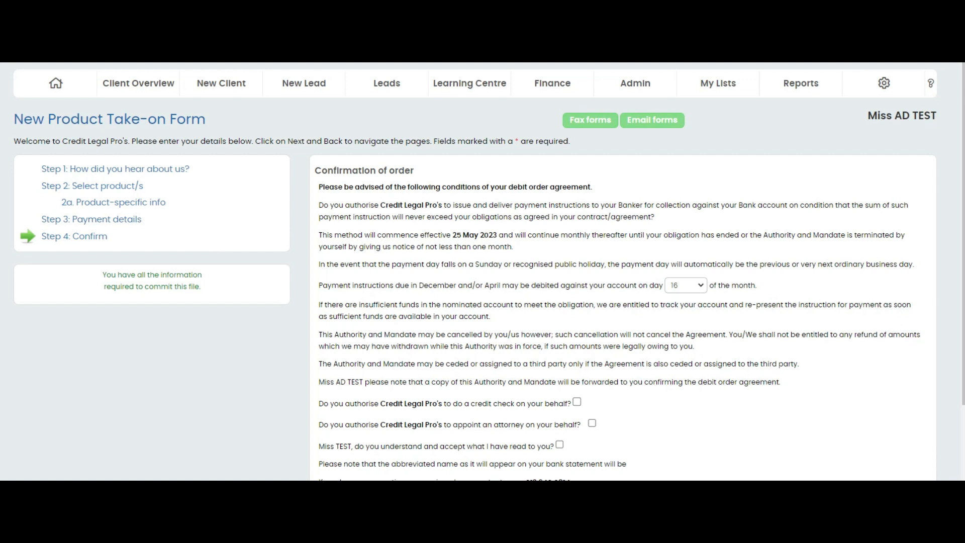
- Accept the credit check, attorney appointment and terms confirmations, and commit the file
scroll(769, 379, "down", 2)
left_click(577, 307)
left_click(592, 328)
left_click(559, 350)
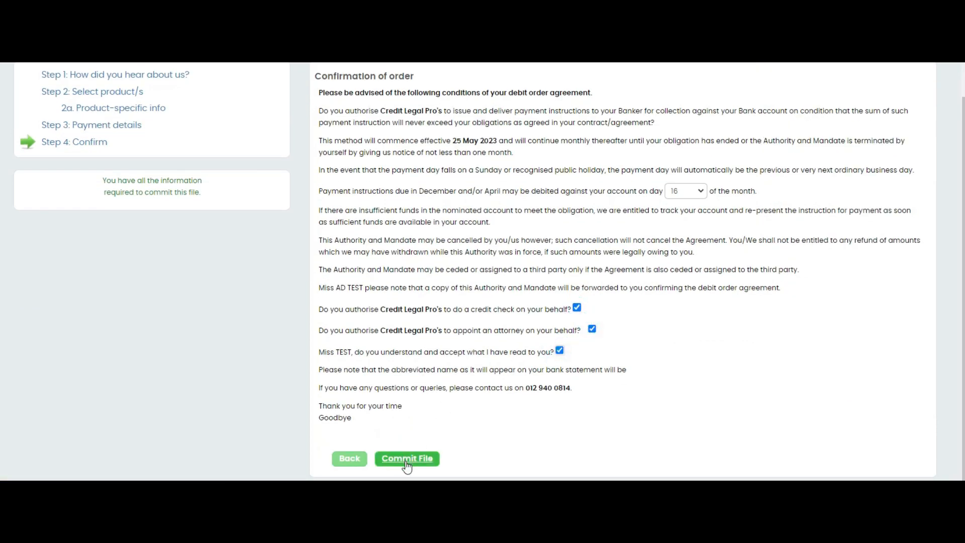
left_click(407, 459)
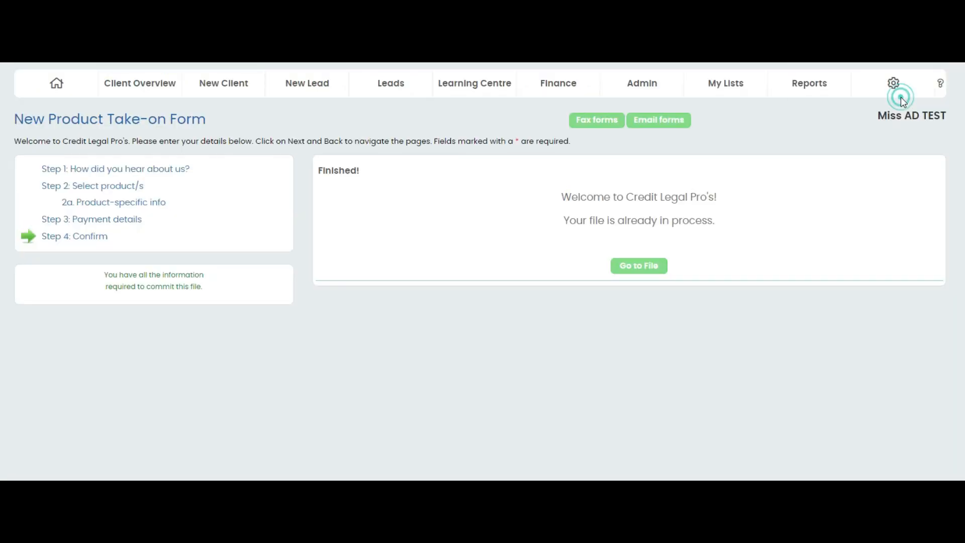
- Set the monthly fee of the B-Legal: Affordable Distribution (Creditor) product to R 2000 and save the product
scroll(301, 342, "down", 5)
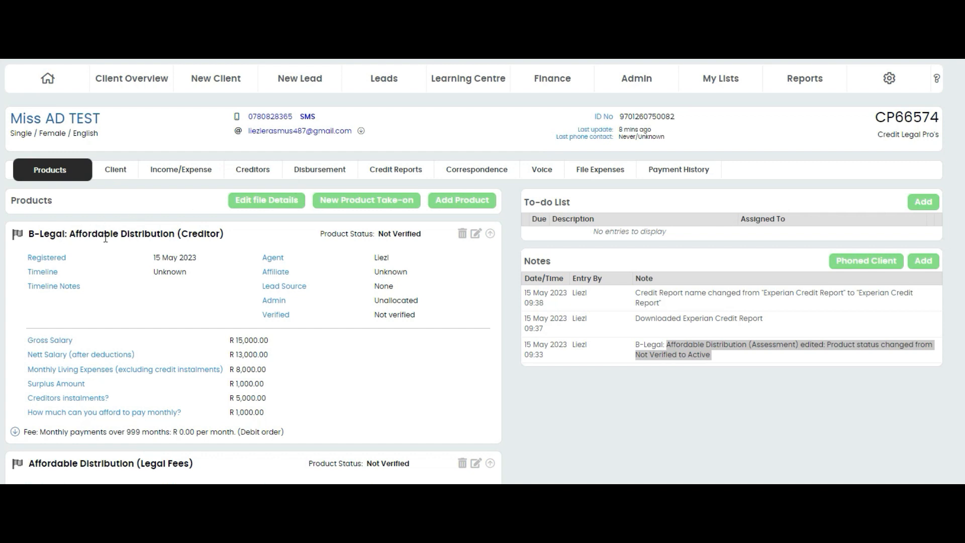
left_click(475, 236)
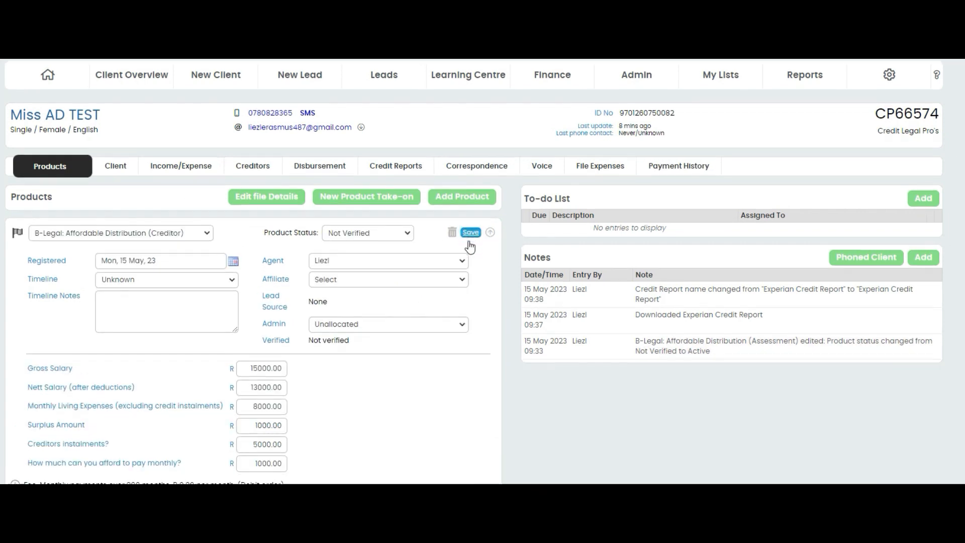
scroll(450, 270, "down", 5)
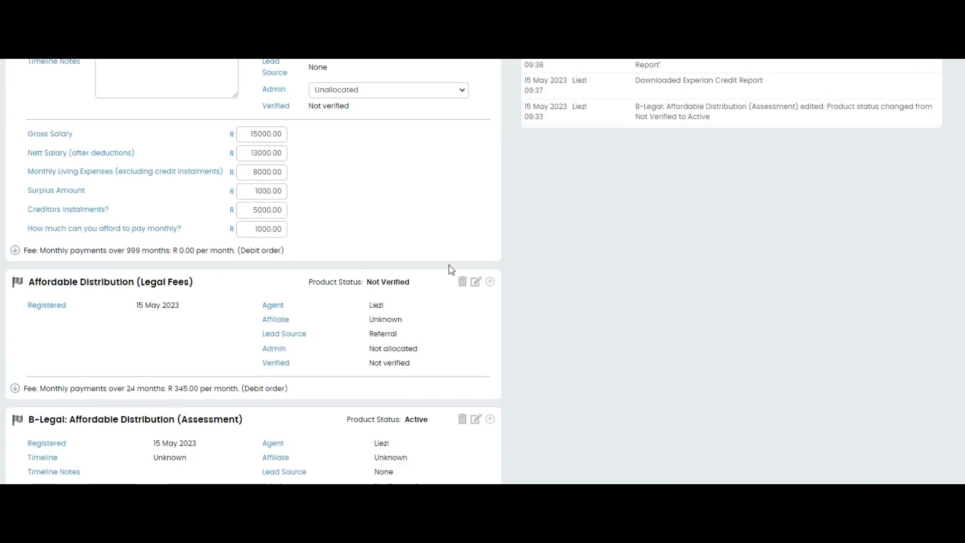
left_click(15, 250)
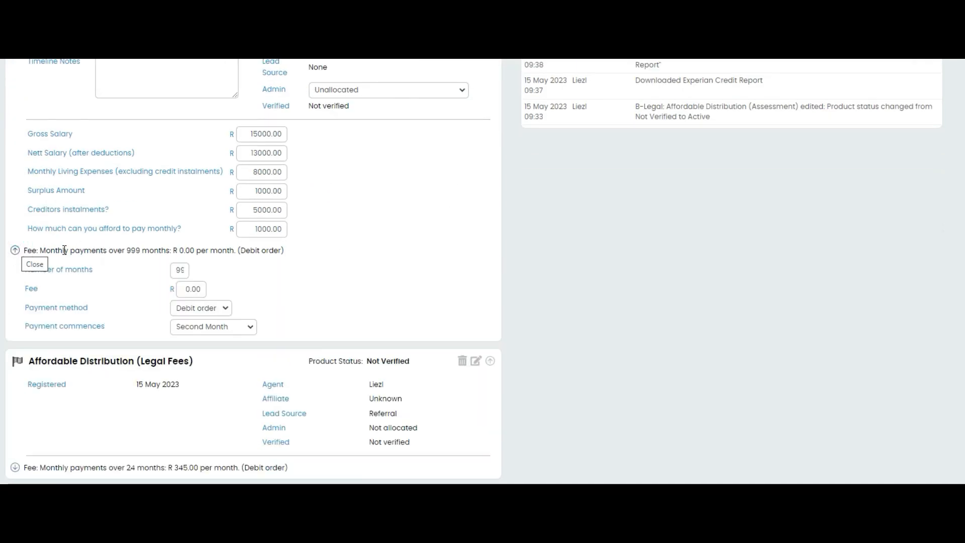
left_click(189, 289)
type("2000")
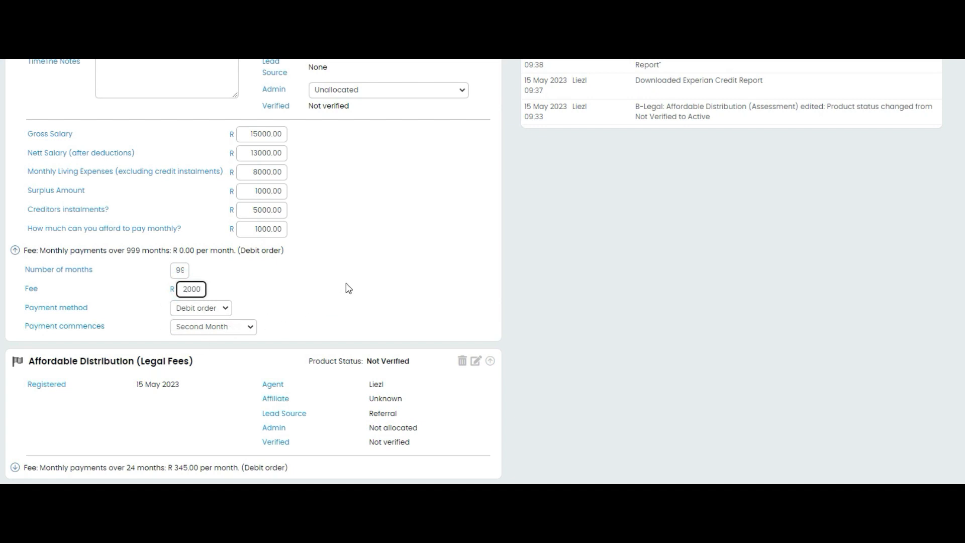
scroll(352, 267, "up", 4)
left_click(467, 178)
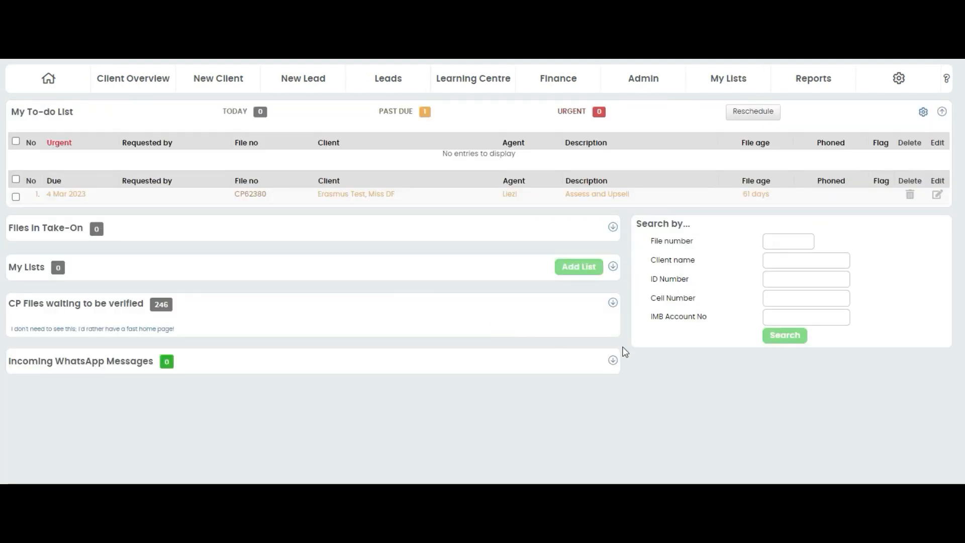
- Find the test client's file among the CP files waiting to be verified and open its details verification
left_click(612, 302)
scroll(70, 348, "down", 5)
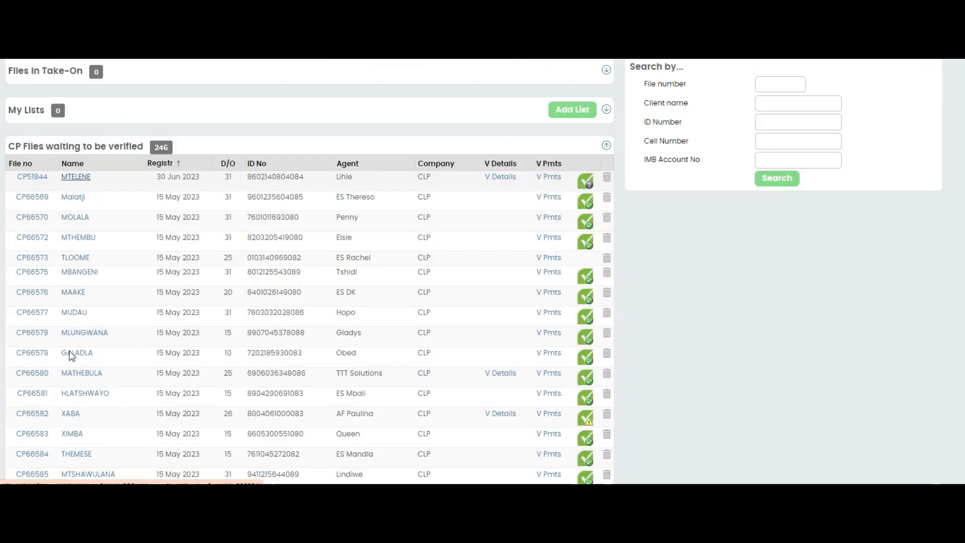
scroll(56, 424, "down", 3)
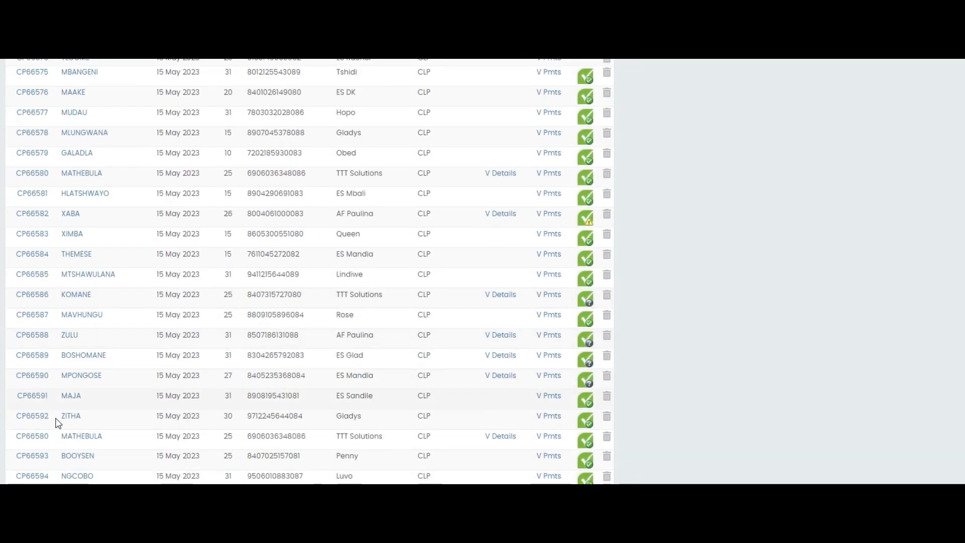
scroll(52, 382, "down", 2)
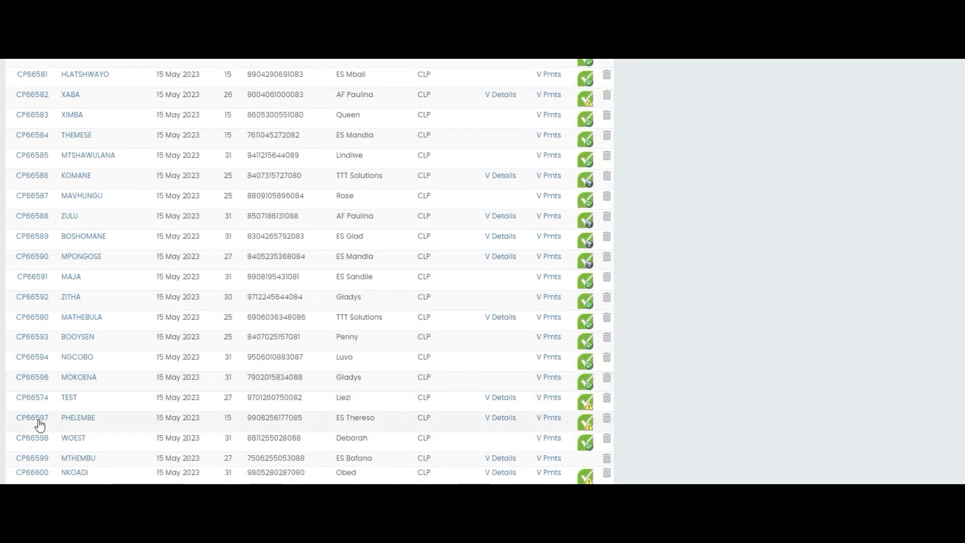
left_click(507, 400)
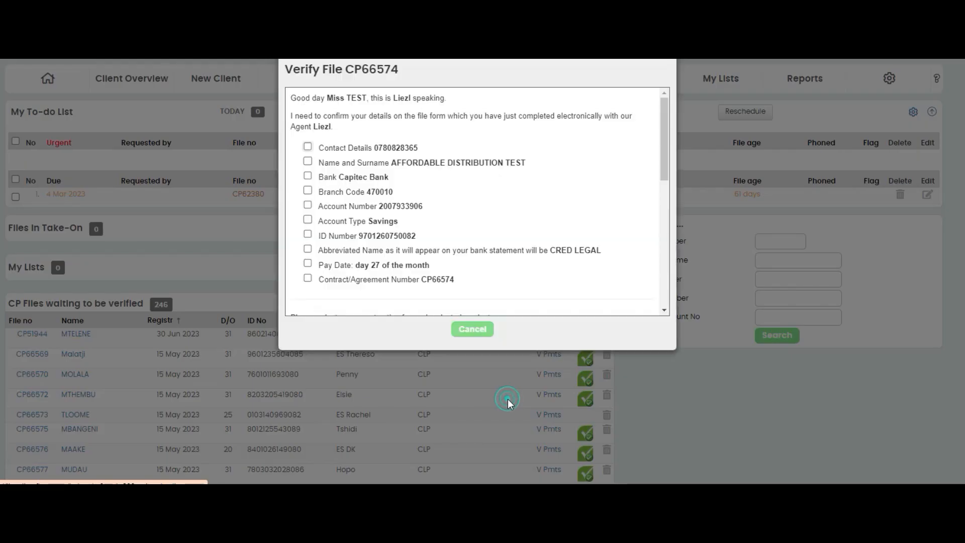
- Mark all ten client details as confirmed in the file verification, from contact details through contract/agreement number
left_click(308, 146)
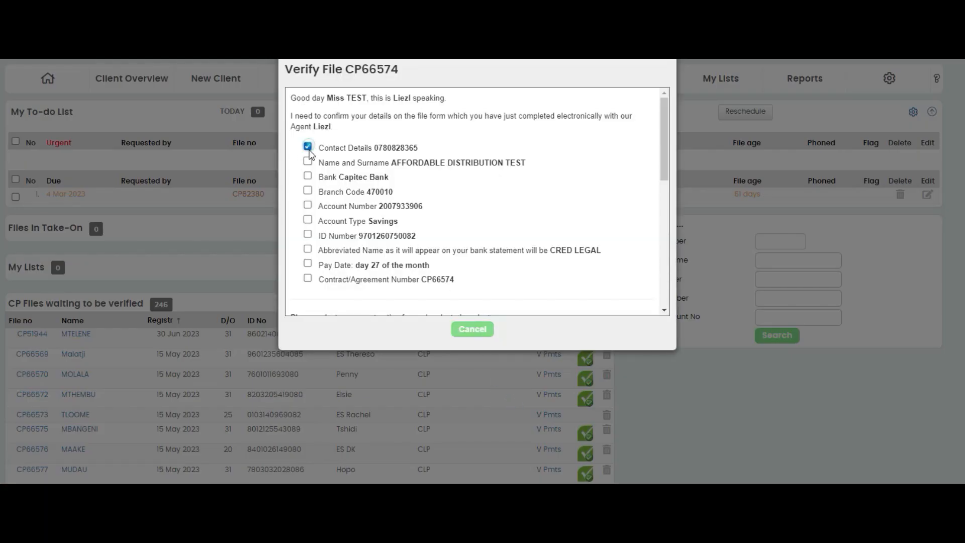
left_click(307, 161)
left_click(308, 176)
left_click(307, 189)
left_click(307, 205)
left_click(308, 219)
left_click(307, 233)
left_click(308, 248)
left_click(308, 263)
left_click(307, 278)
- Keep the first payments at 25 May 2023 for Legal Fees and 25 June 2023 for Creditor, and send Contract 1's real-time authorisation
scroll(598, 218, "down", 6)
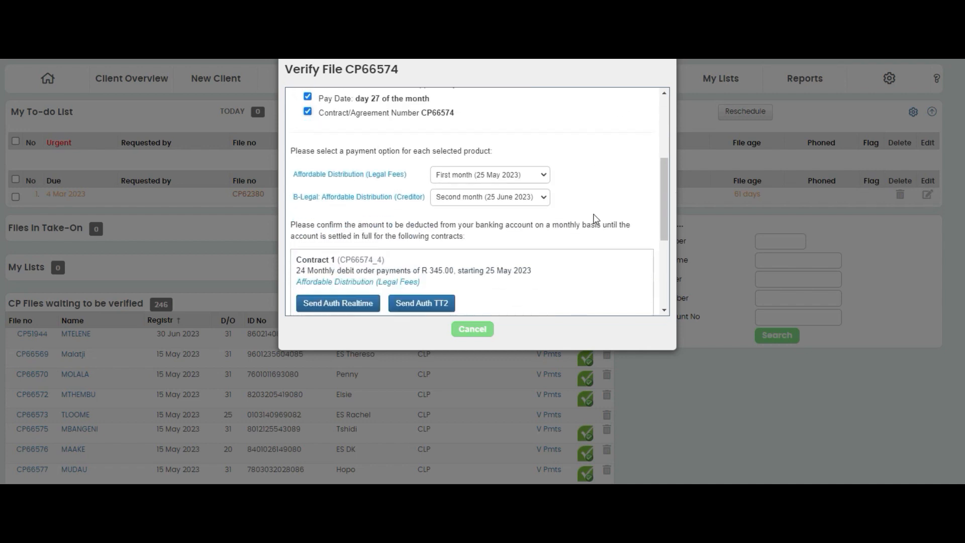
left_click(543, 103)
left_click(543, 103)
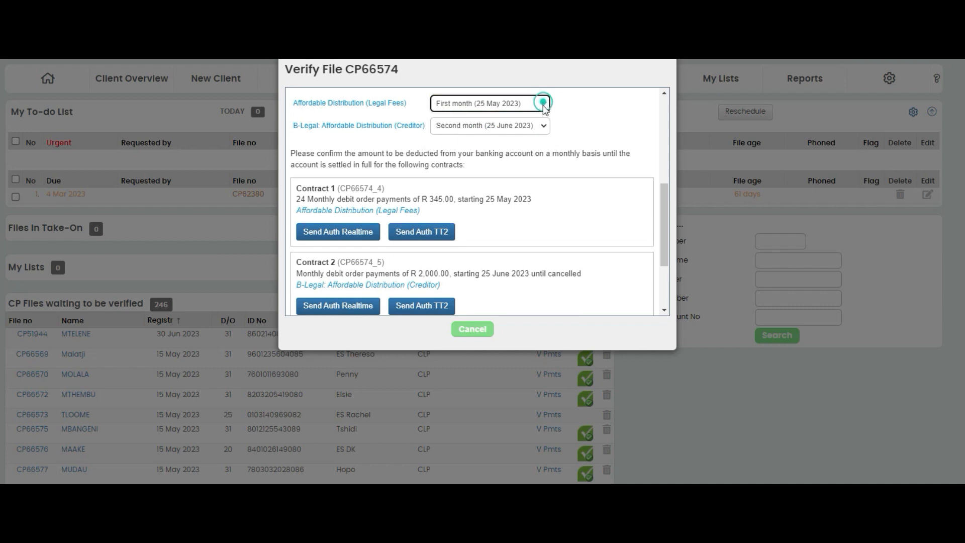
left_click(542, 126)
left_click(542, 125)
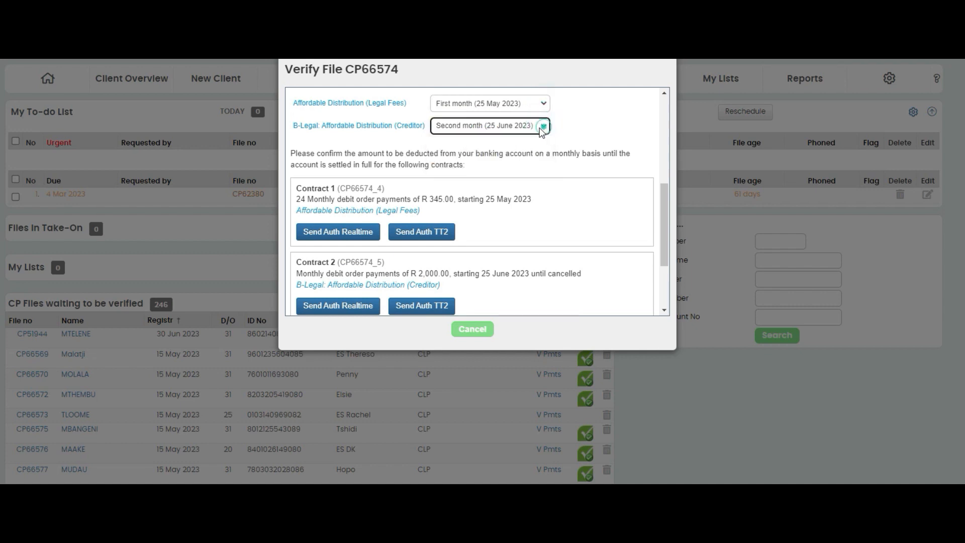
left_click(337, 235)
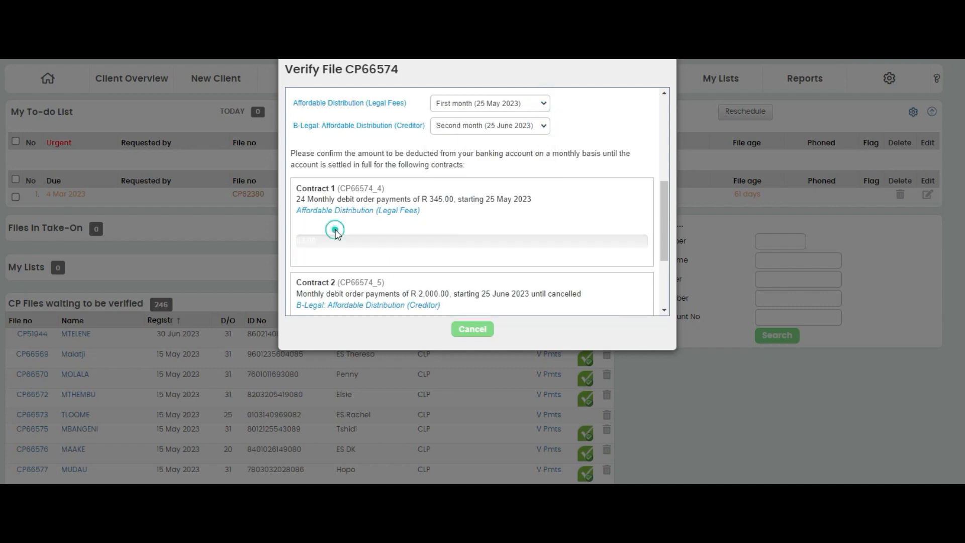
scroll(331, 226, "down", 3)
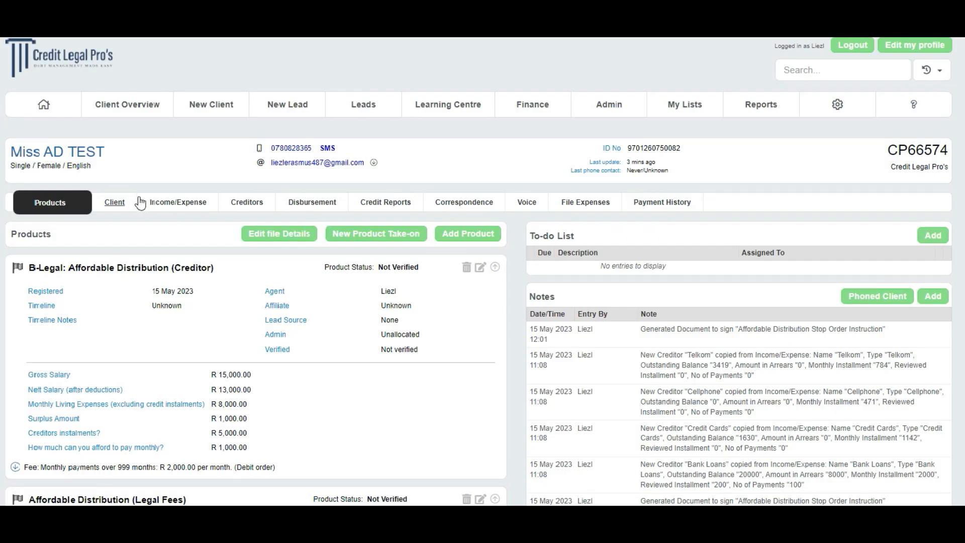
- Send the client the Affordable Distribution fee agreement, power of attorney and stop order instruction as documents to sign
left_click(445, 207)
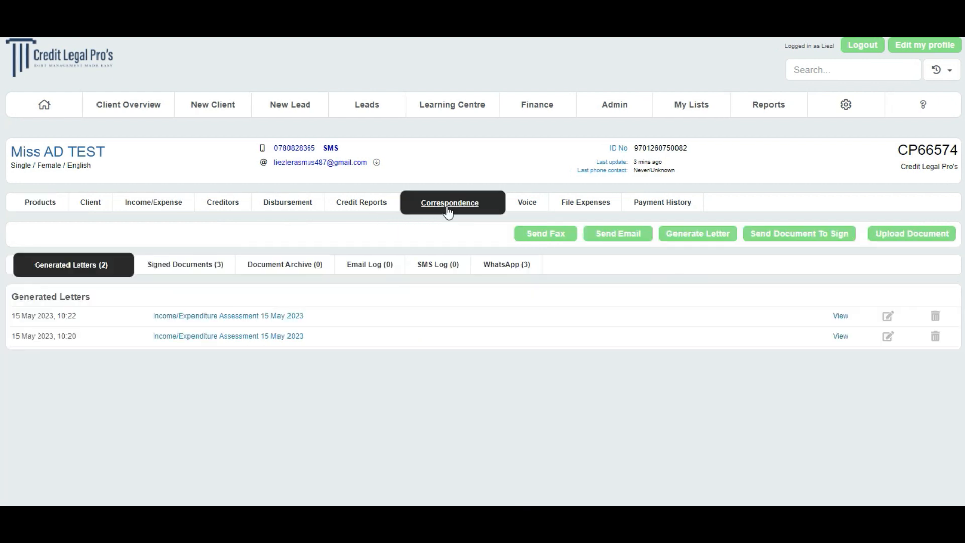
left_click(761, 236)
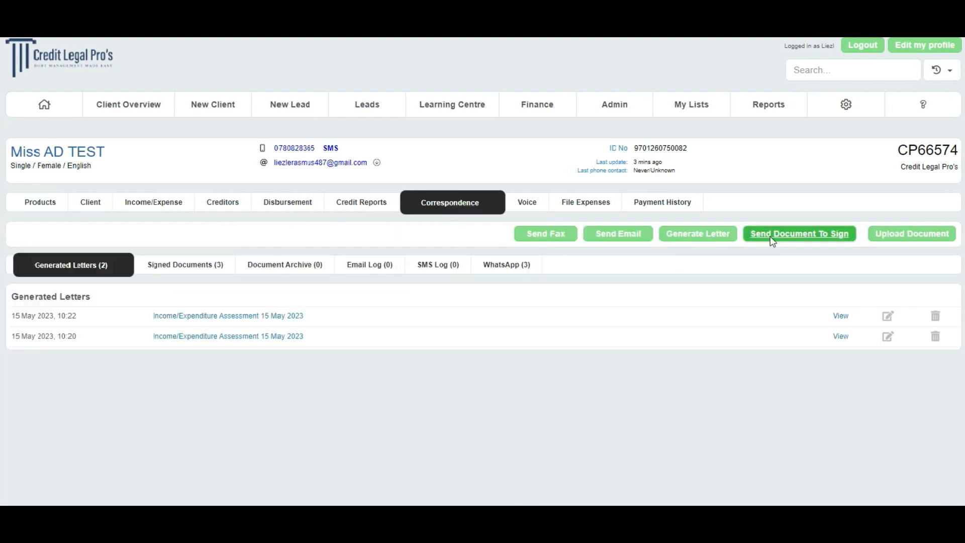
left_click(441, 124)
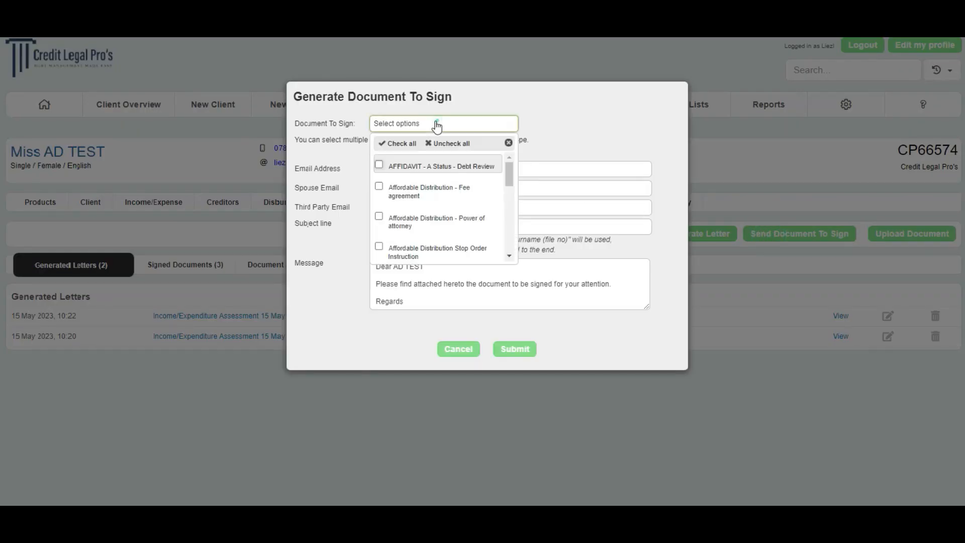
left_click(379, 187)
left_click(378, 216)
left_click(379, 246)
left_click(513, 327)
left_click(514, 353)
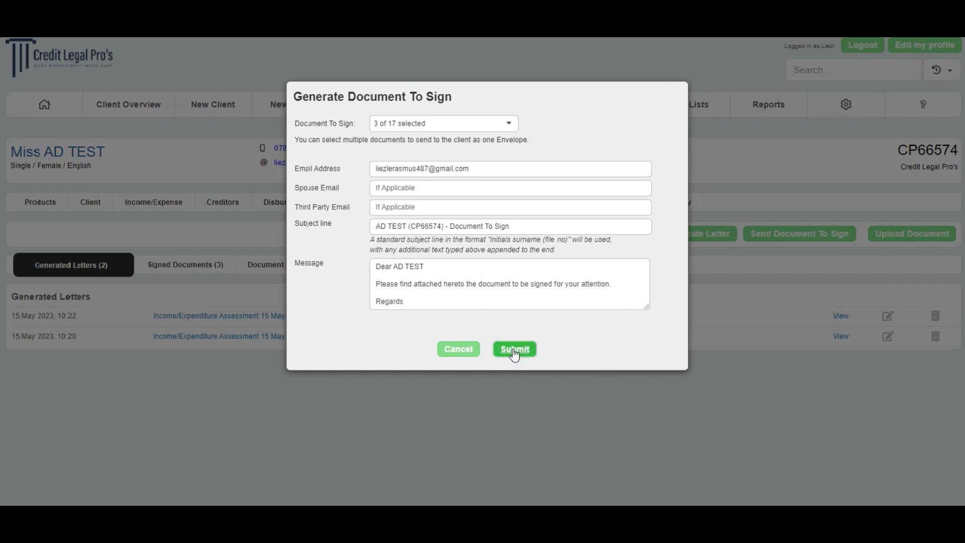
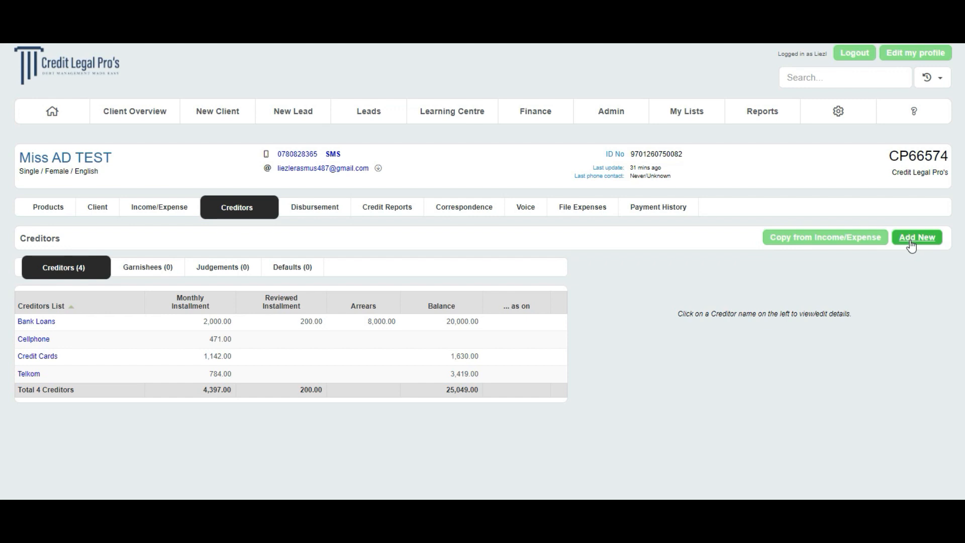
- Copy the Bank Loans and Credit Cards creditors from the client's income/expenditure sheet into the creditors list
left_click(834, 244)
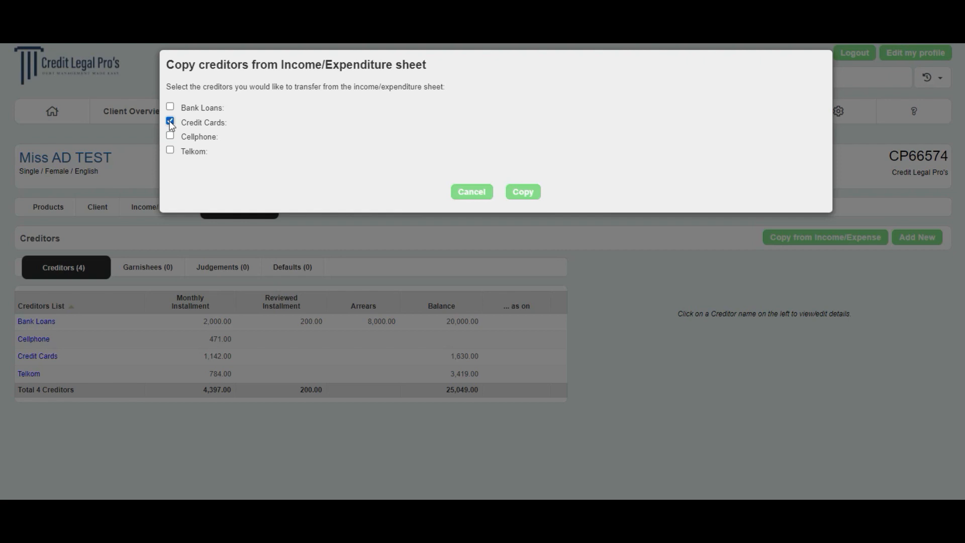
left_click(170, 107)
left_click(522, 193)
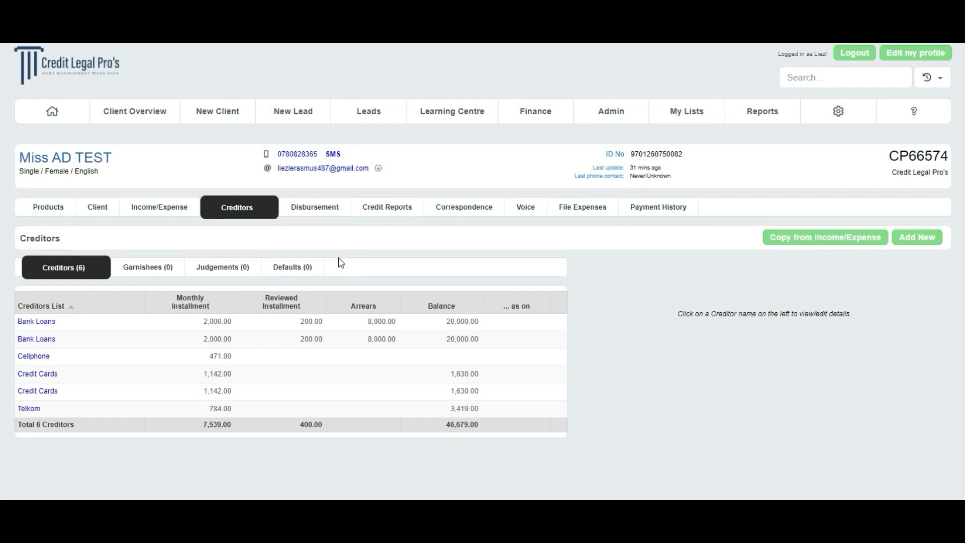
- Begin a new creditor named Woolworths with category Creditor and type Clothing accounts, and enter the creditor's reference
left_click(933, 242)
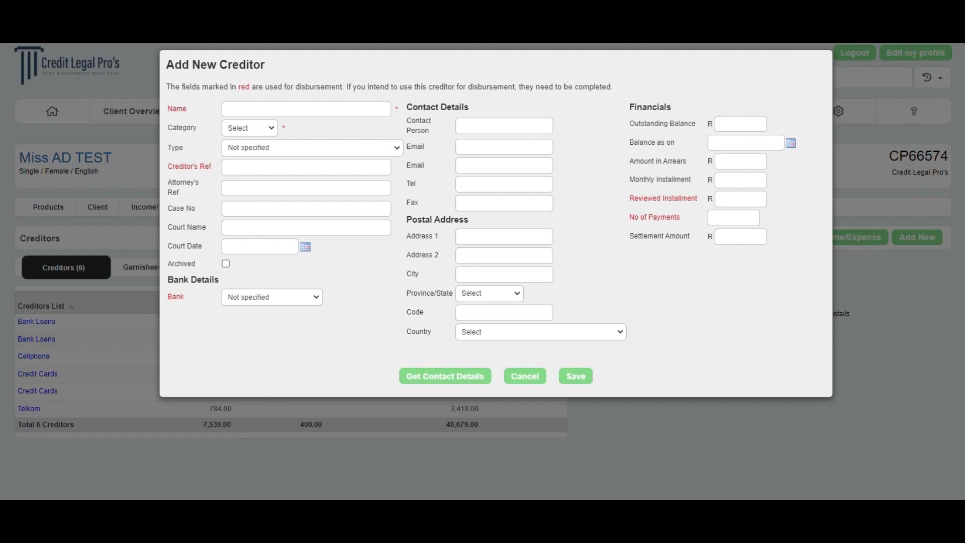
left_click(256, 106)
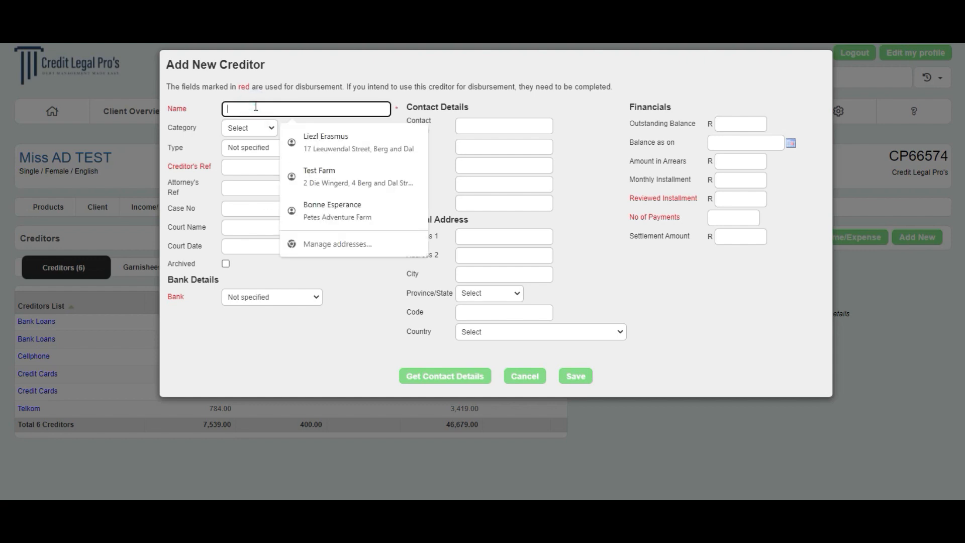
type("Woolw")
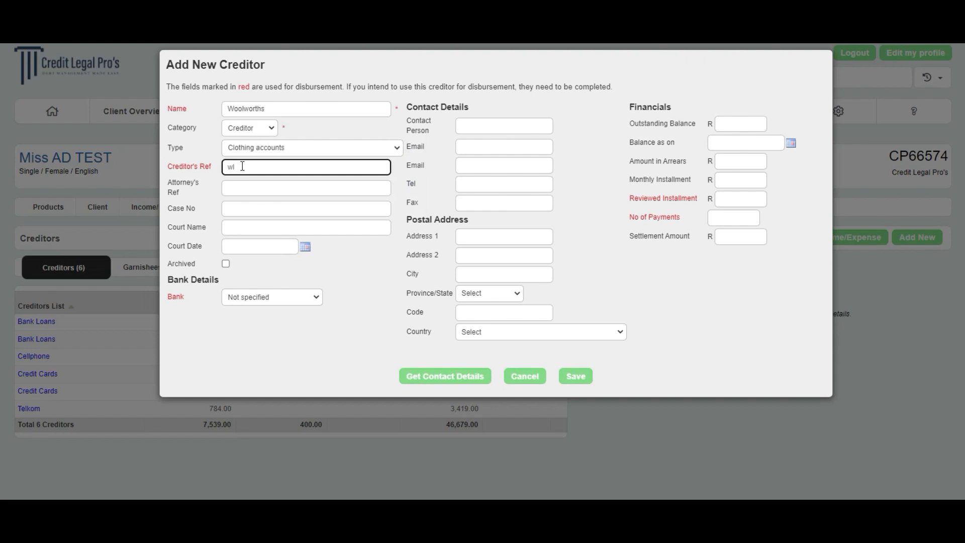
type("25685")
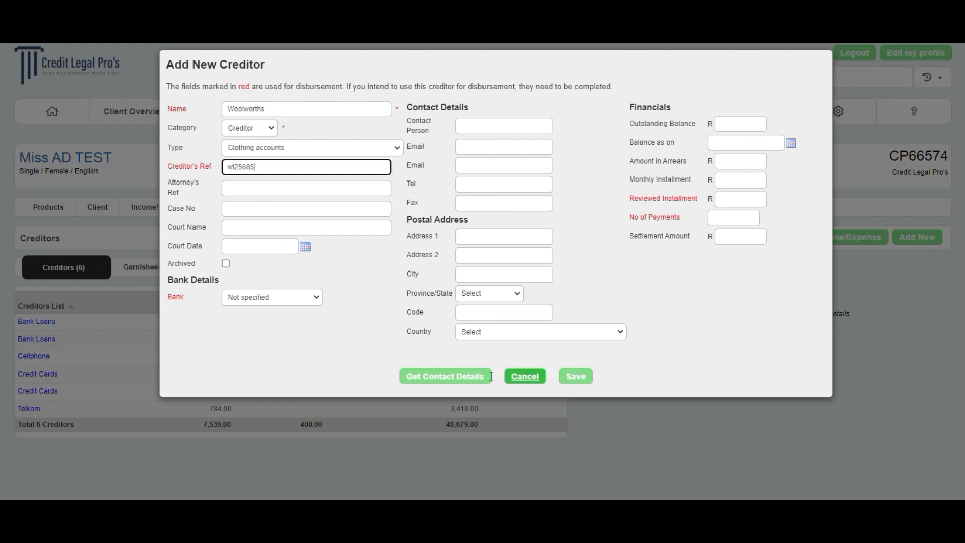
- Look up the stored Woolworths contact details and add its contact number and queries email address to the new creditor
left_click(472, 377)
left_click(327, 146)
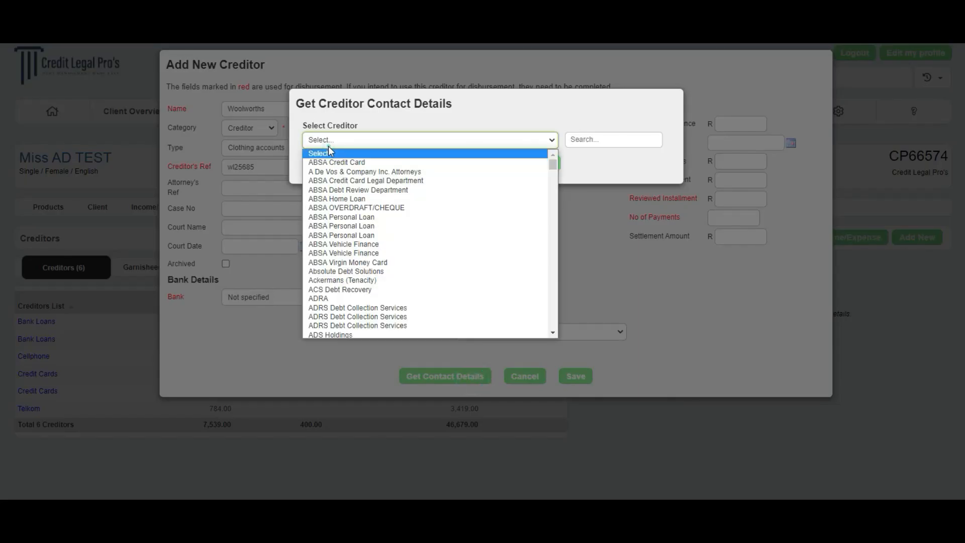
type("woo")
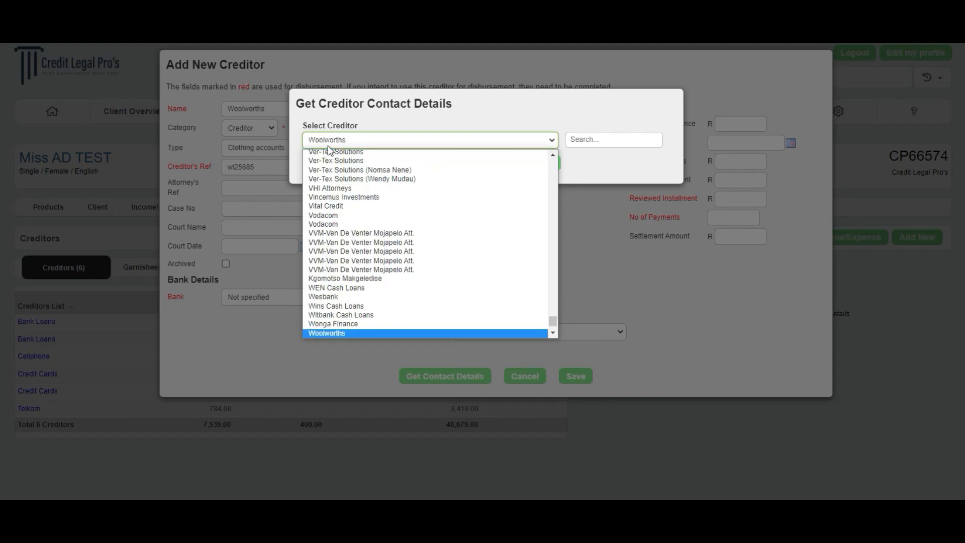
left_click(347, 333)
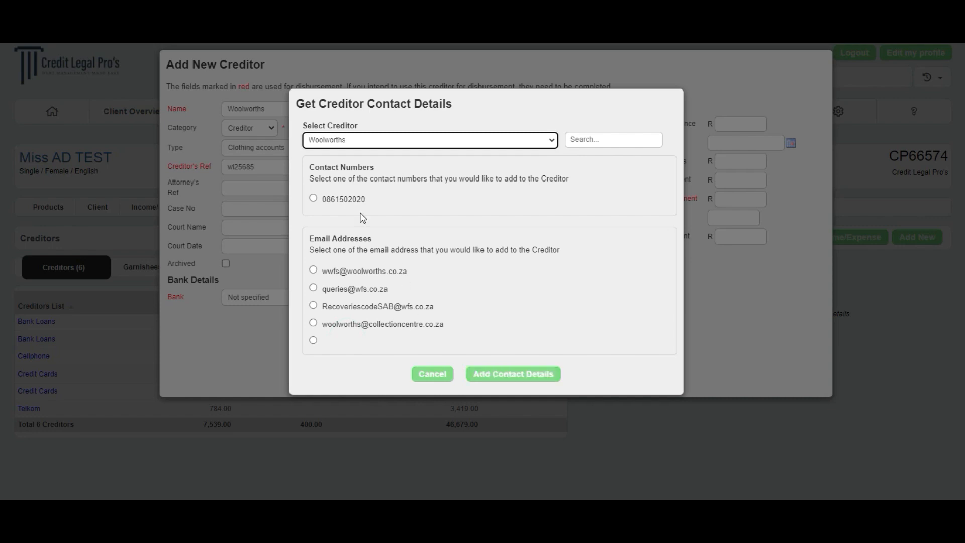
left_click(312, 198)
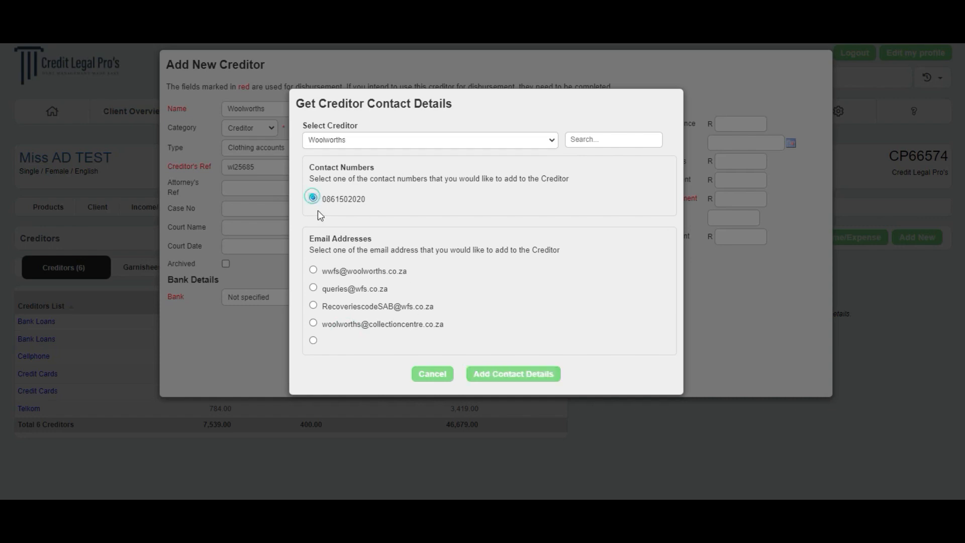
left_click(313, 287)
left_click(526, 372)
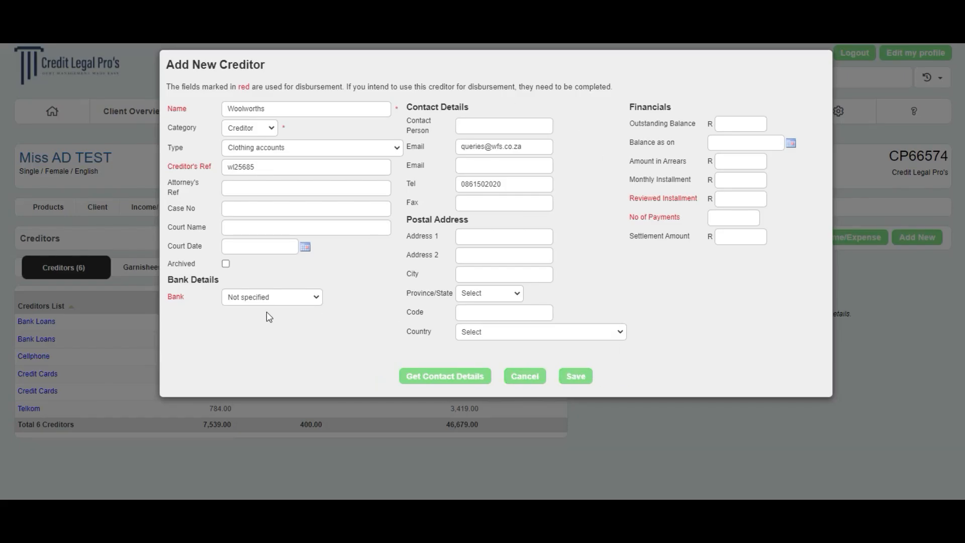
- Add First National Bank savings details obtained by Email, balance 15000 on 15 May 2023, arrears 10000, installment 250, reviewed 50, 300 payments, and save
left_click(304, 296)
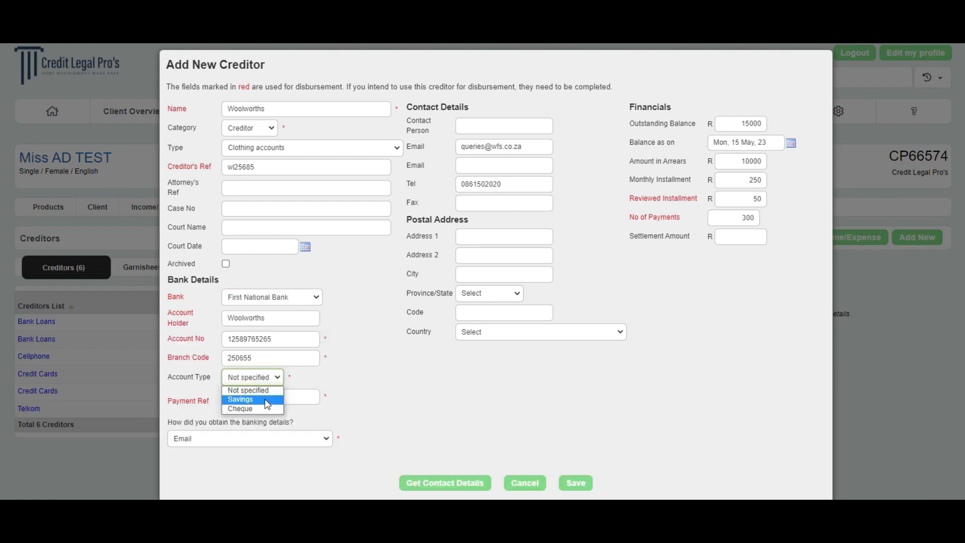
left_click(266, 400)
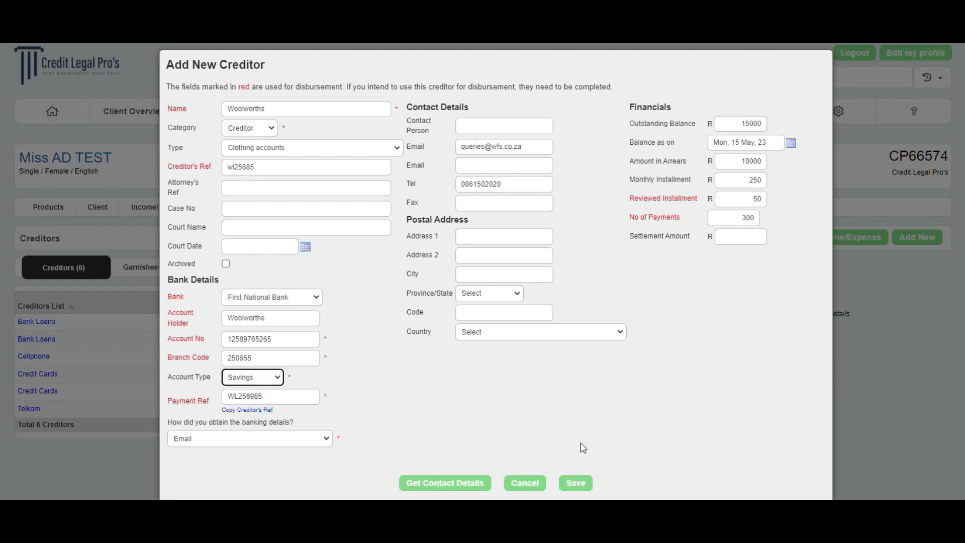
left_click(577, 484)
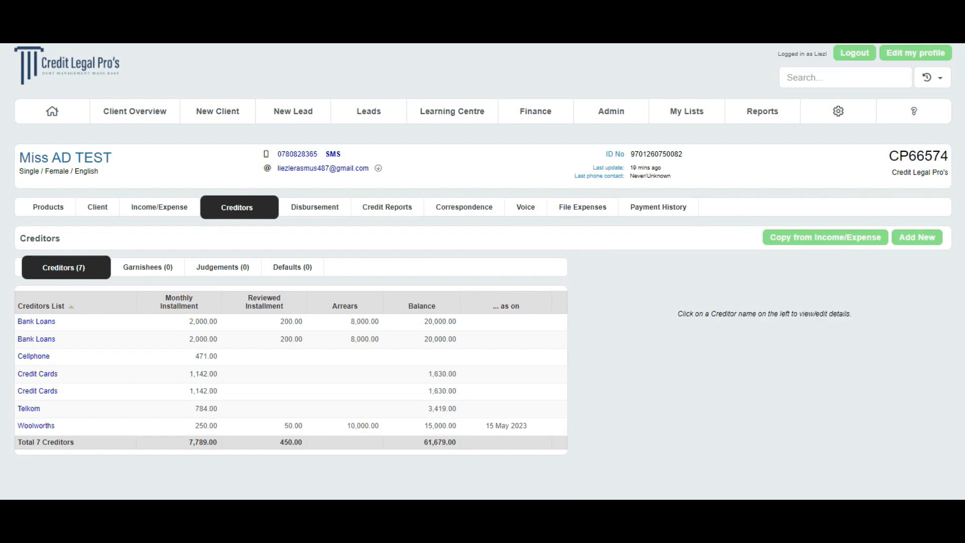
- Review the Woolworths creditor's full record, open its details for editing and save them as they are
left_click(32, 427)
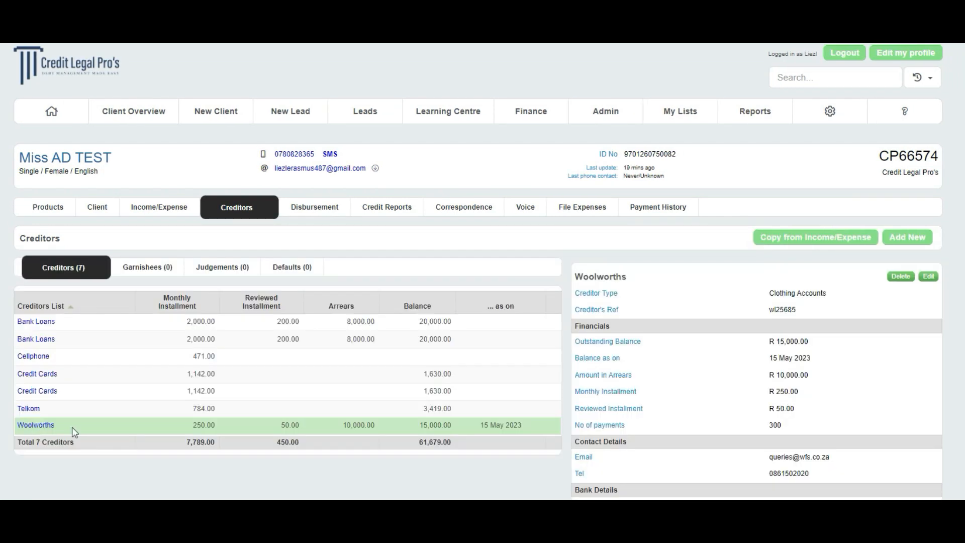
scroll(877, 323, "down", 2)
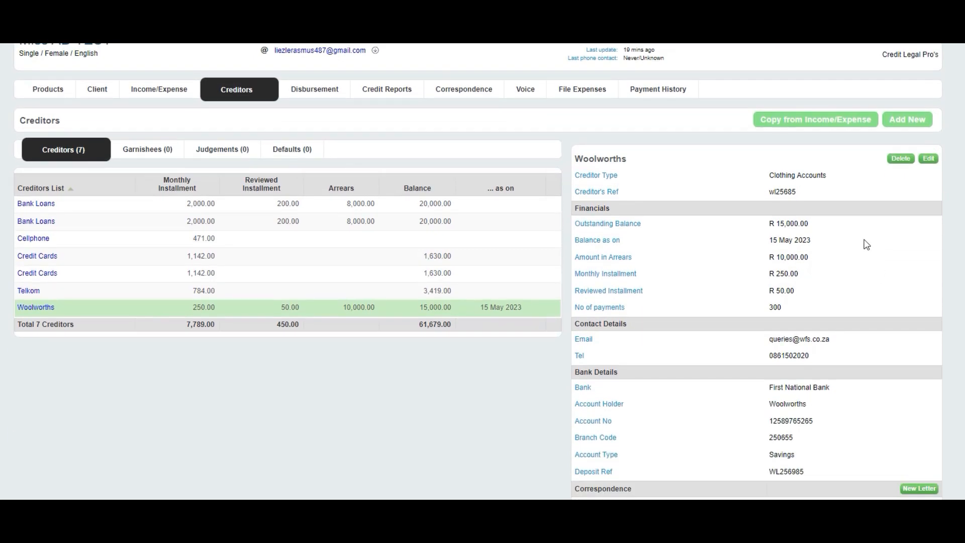
left_click(928, 159)
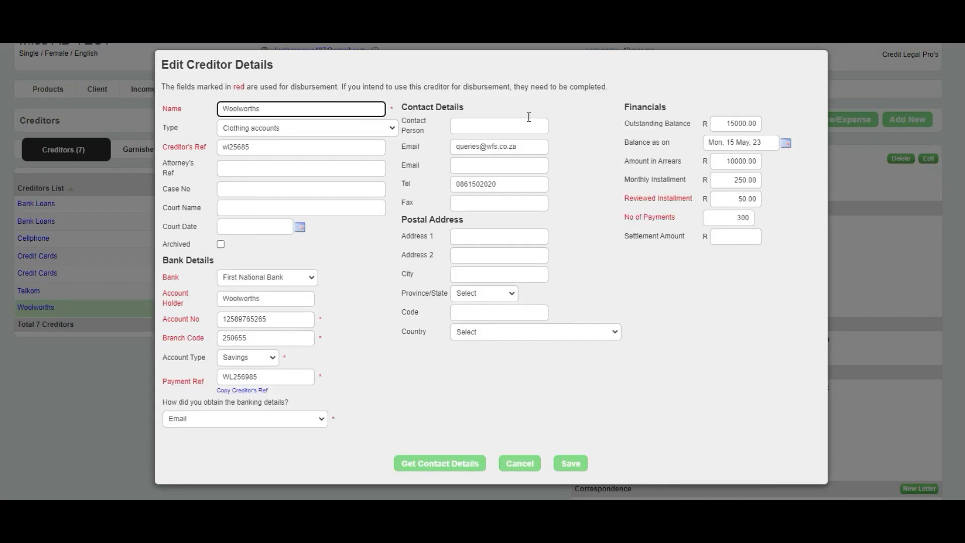
left_click(575, 462)
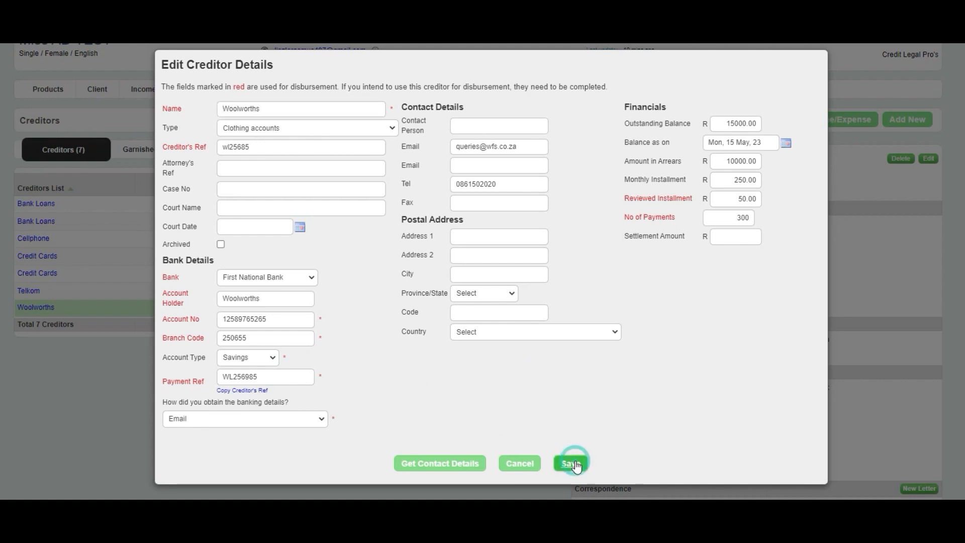
- View the Affordable Distribution Creditor Letter for Woolworths and examine its email form without sending it
scroll(632, 446, "down", 1)
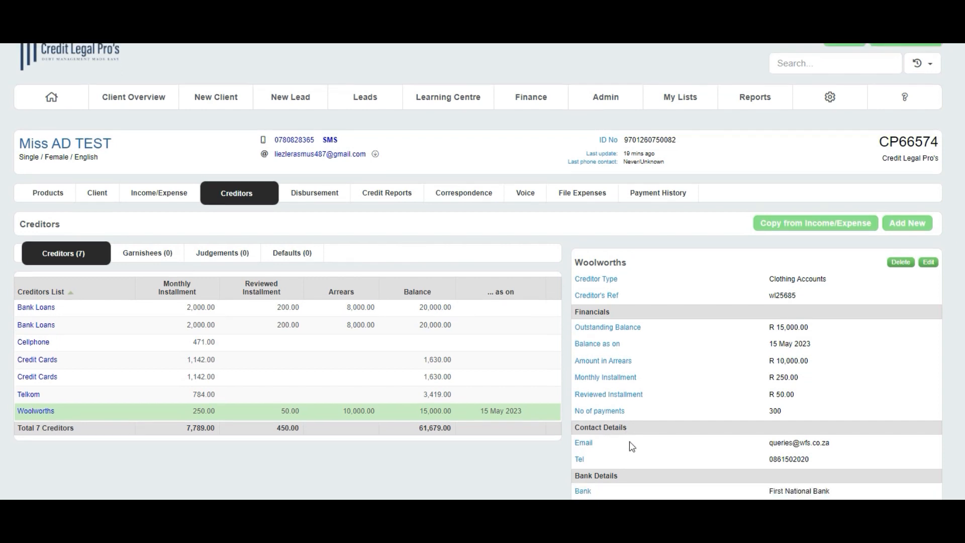
scroll(632, 446, "down", 3)
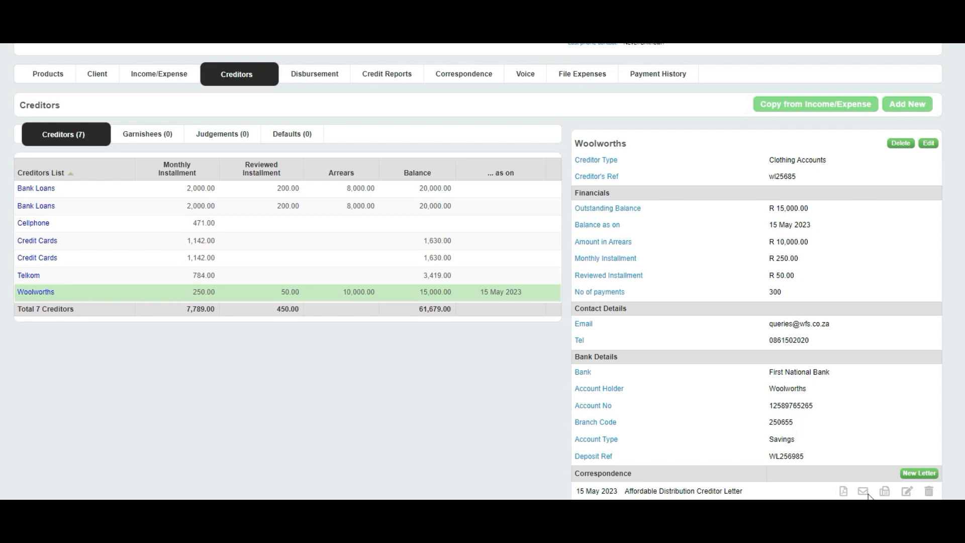
left_click(843, 492)
left_click(863, 492)
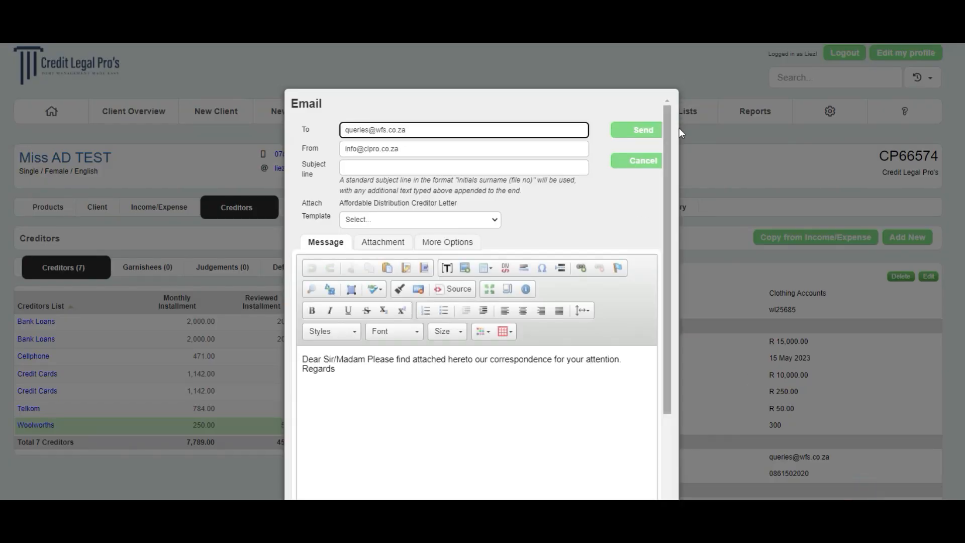
left_click(734, 350)
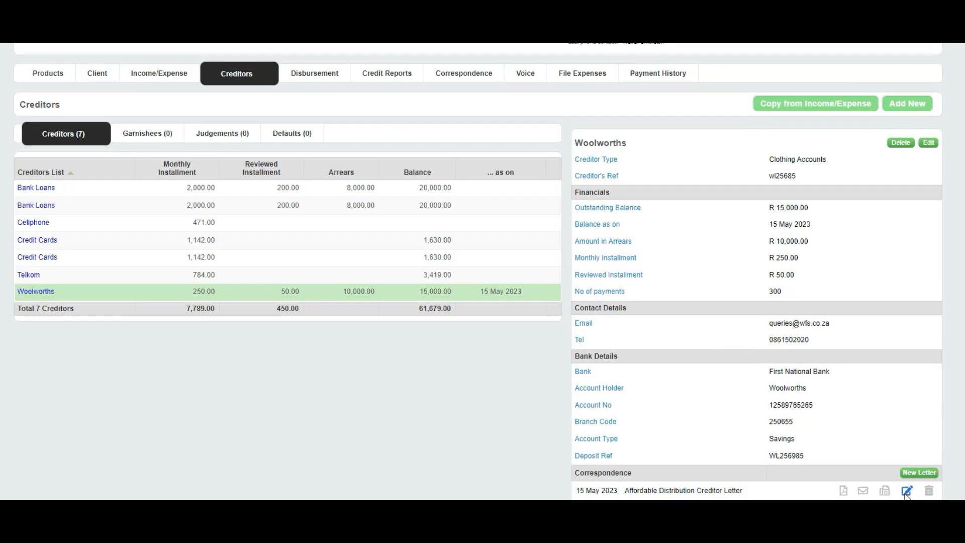
- Inspect the Affordable Distribution Creditor Letter's editable text and its delete option, cancelling both
left_click(906, 491)
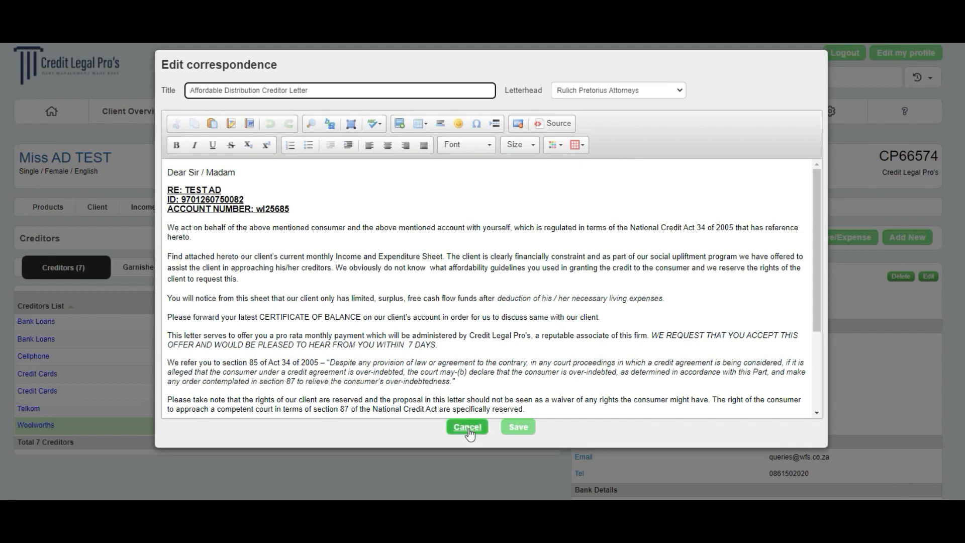
left_click(467, 428)
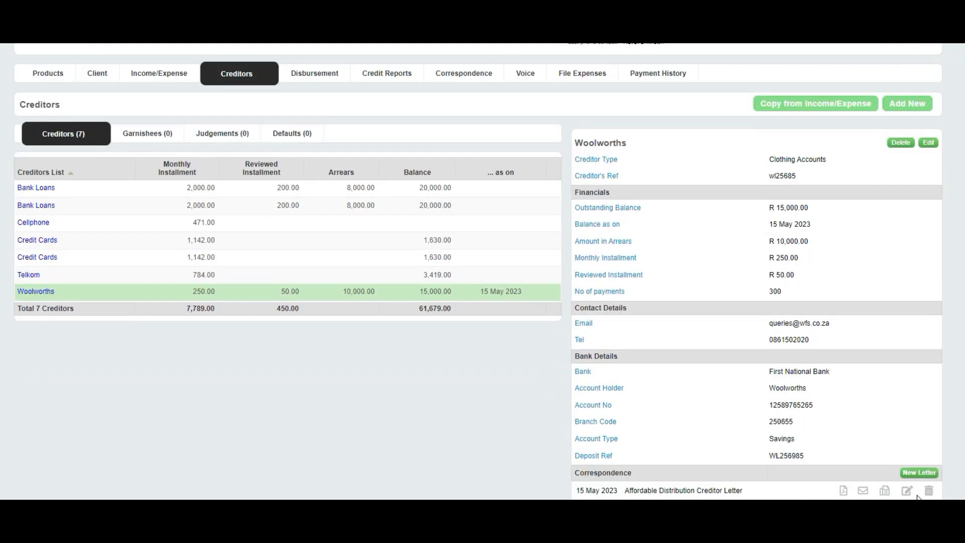
left_click(929, 490)
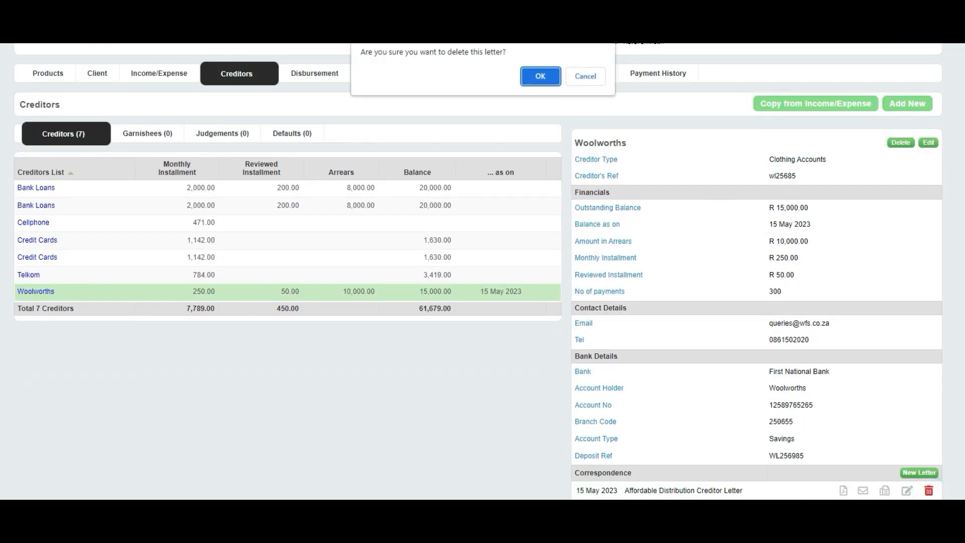
left_click(581, 78)
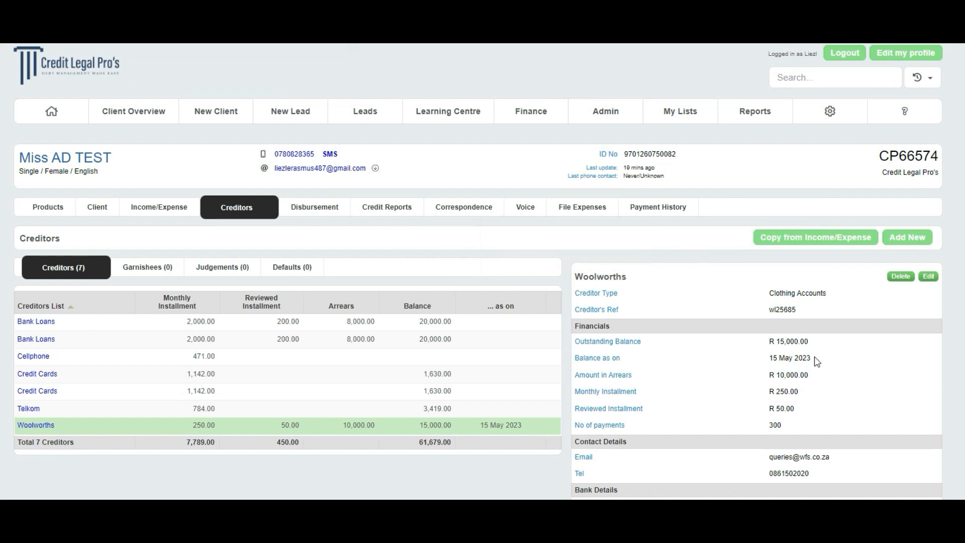
- Generate a Settlement letter as new correspondence to the Woolworths creditor
scroll(814, 360, "down", 3)
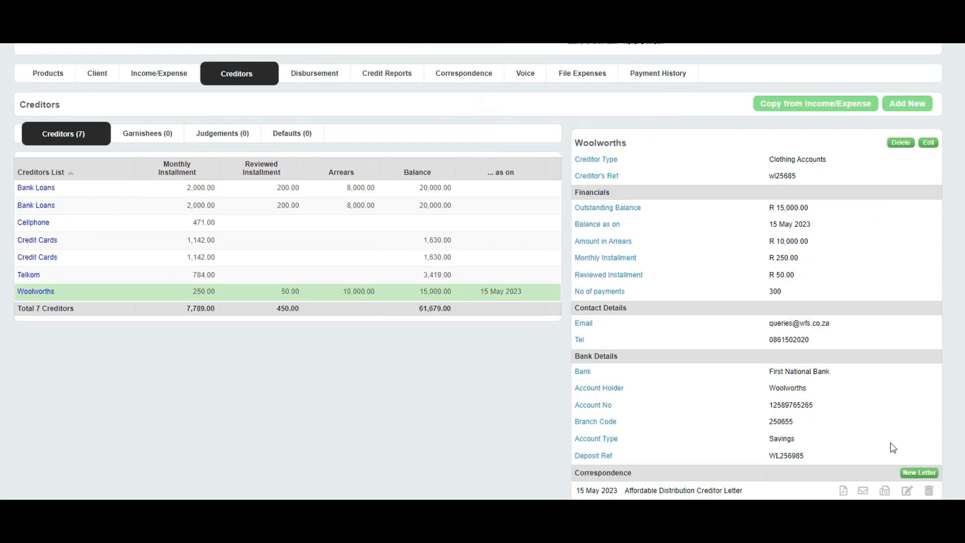
left_click(920, 473)
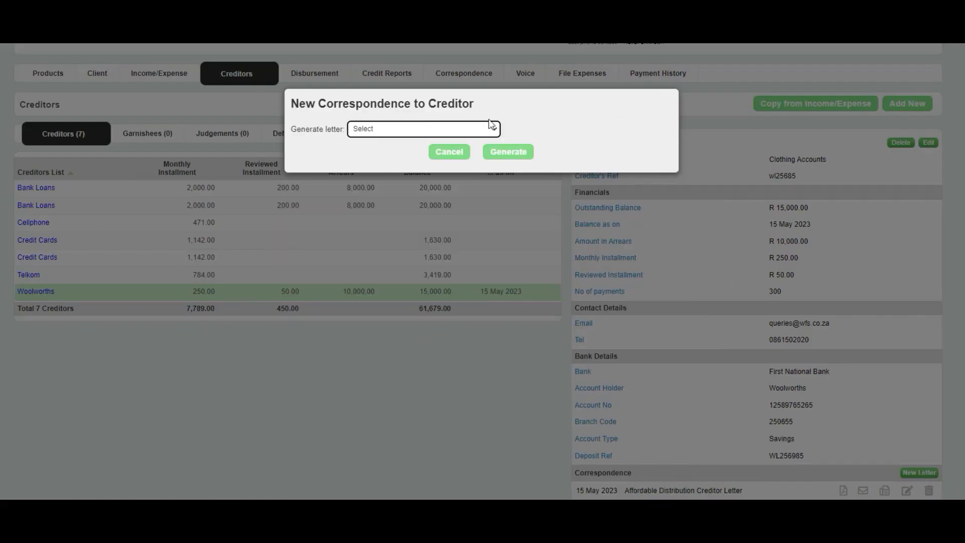
left_click(470, 129)
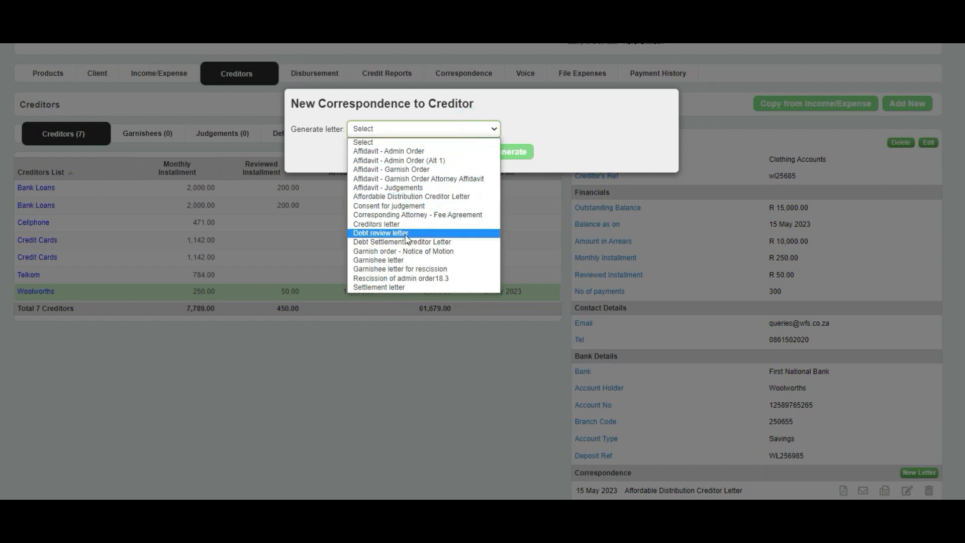
left_click(393, 289)
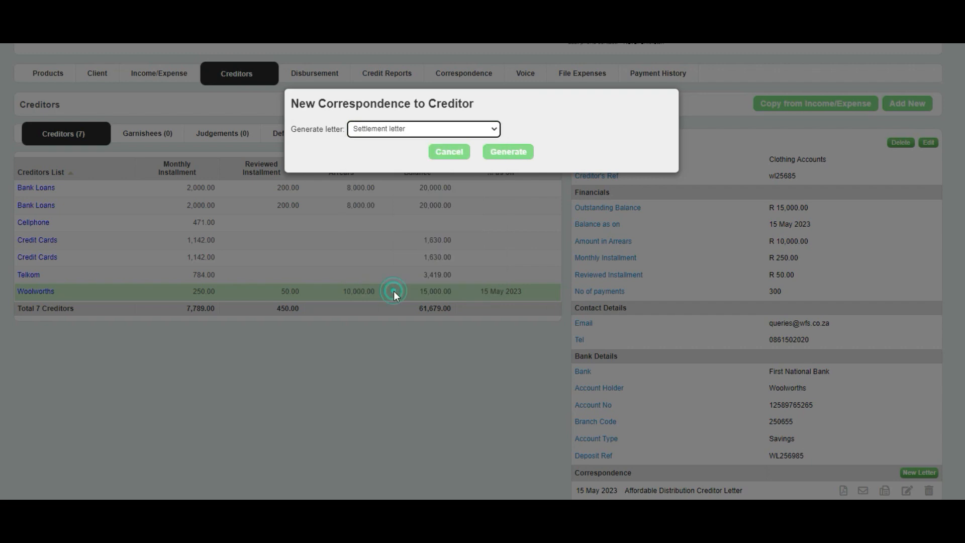
left_click(523, 158)
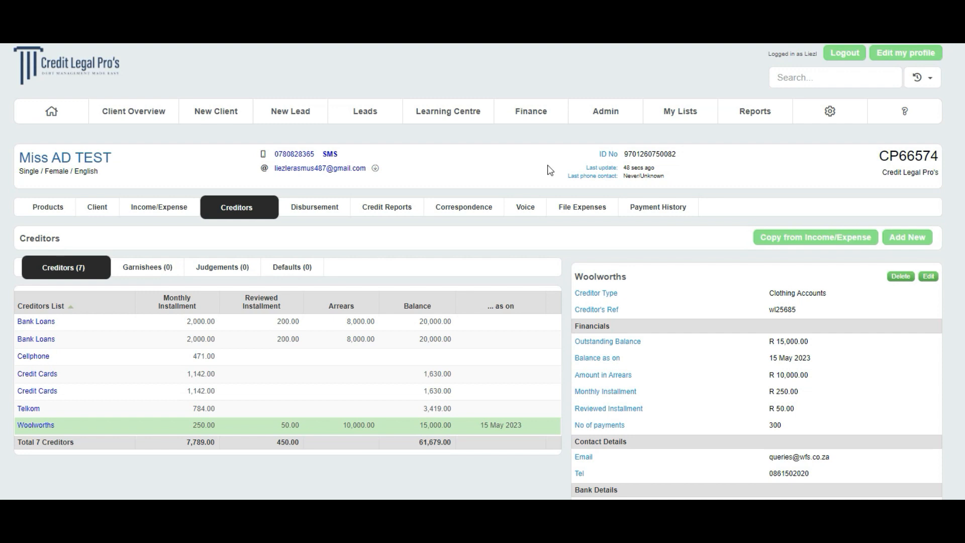
scroll(658, 299, "down", 3)
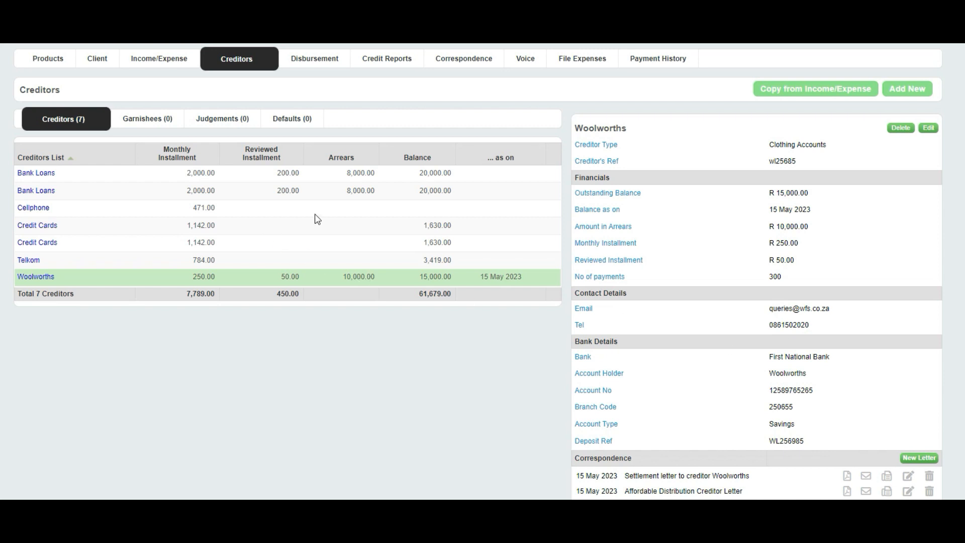
- Delete the Cellphone creditor from the client's creditors list
left_click(29, 209)
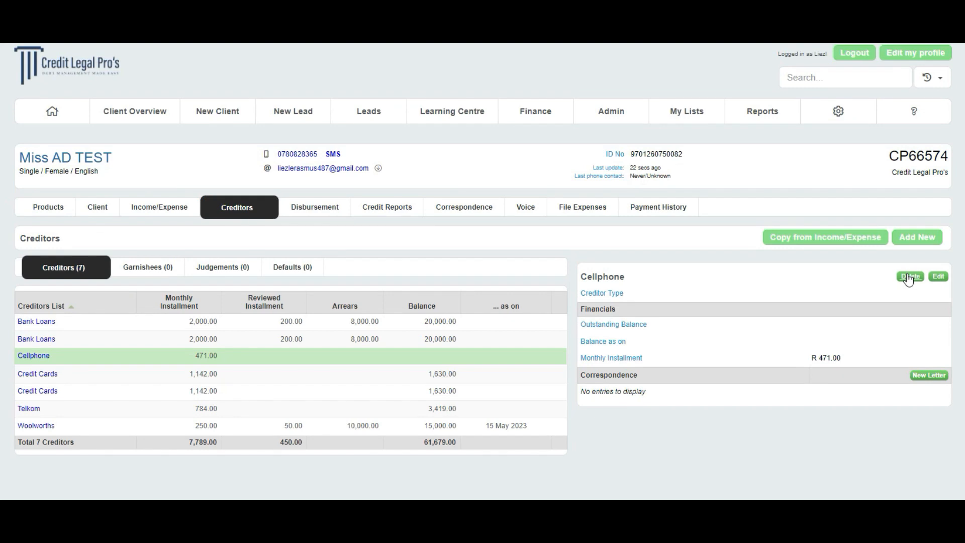
left_click(908, 277)
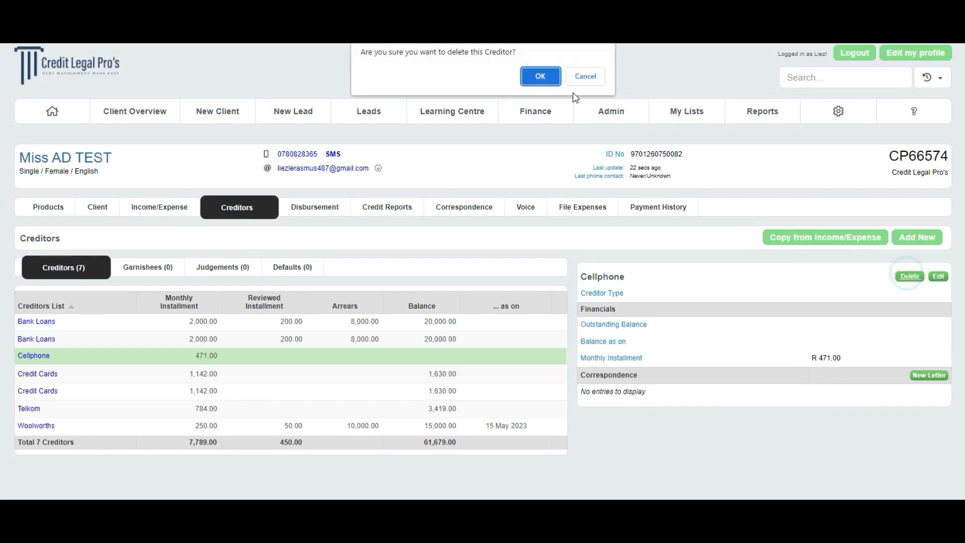
left_click(535, 77)
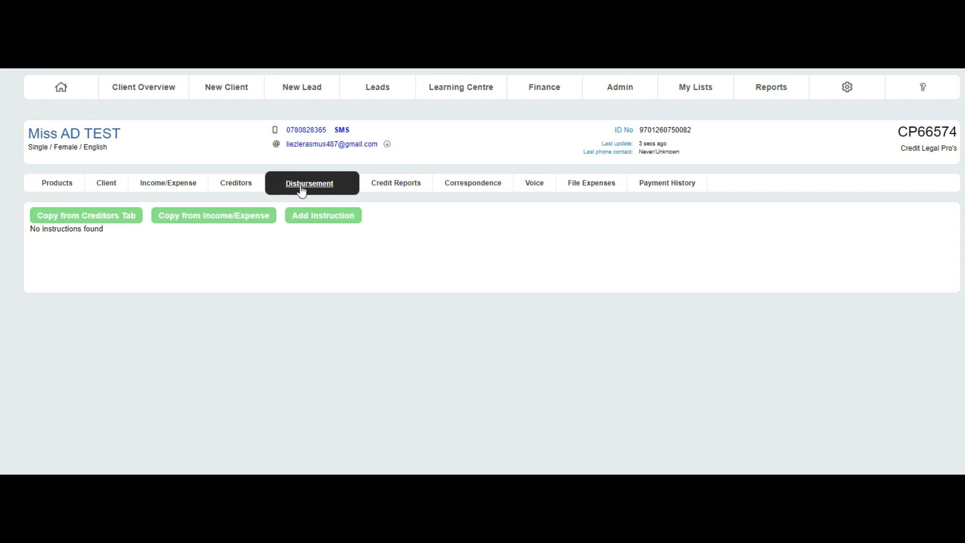
- Review the captured details of the NIMBLE GROUP (Wonga Finance) creditor in the client's creditors list
left_click(230, 193)
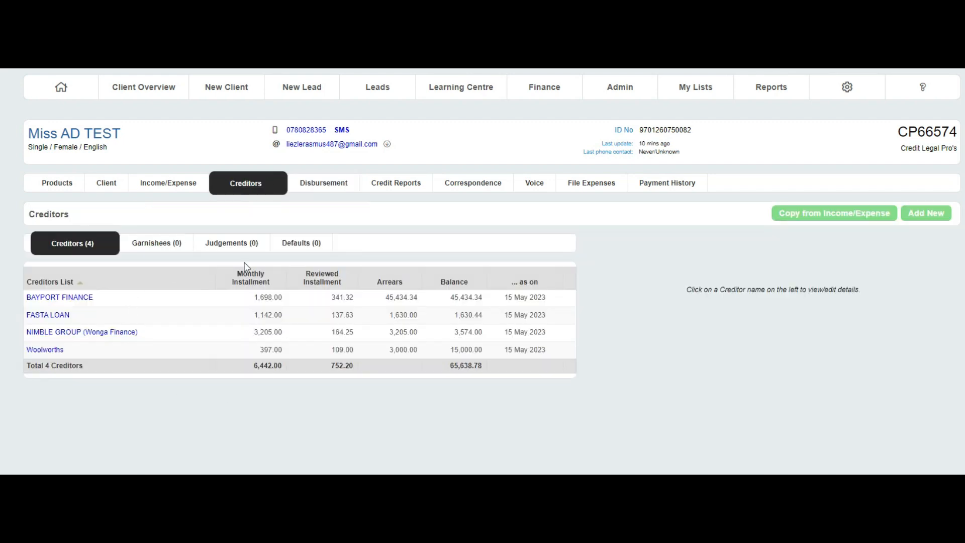
left_click(73, 334)
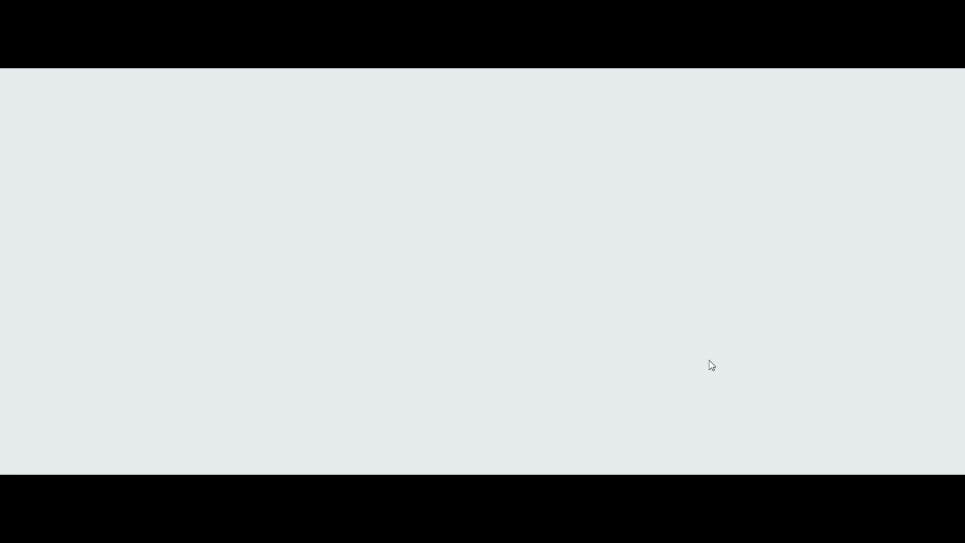
scroll(724, 370, "down", 3)
scroll(715, 374, "up", 3)
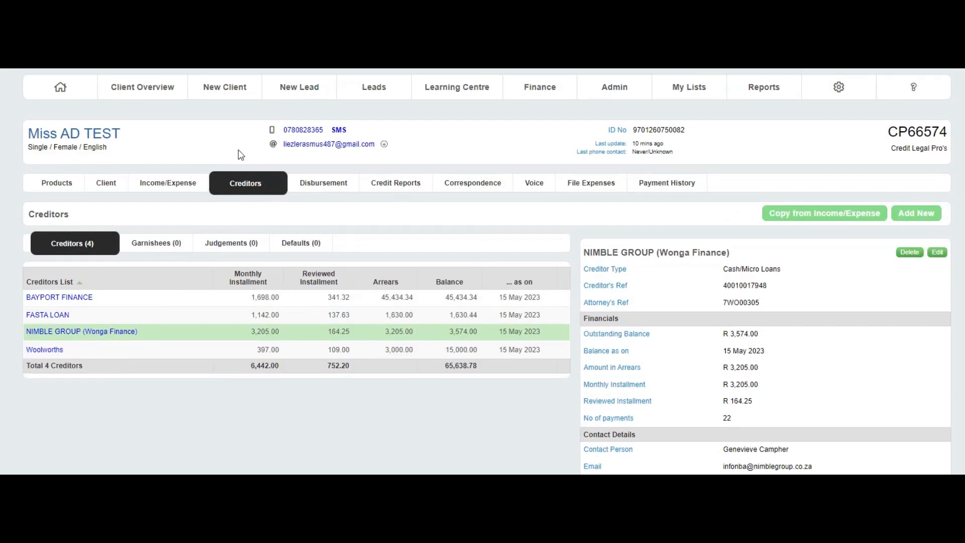
- Return to the client's disbursement page and open the creditors list alongside it in a separate browser tab
left_click(322, 184)
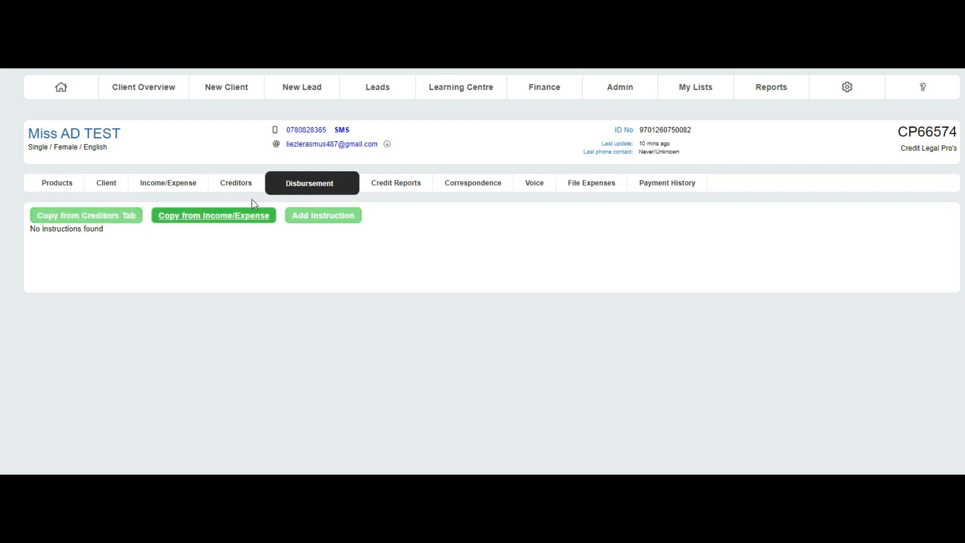
right_click(243, 182)
left_click(279, 193)
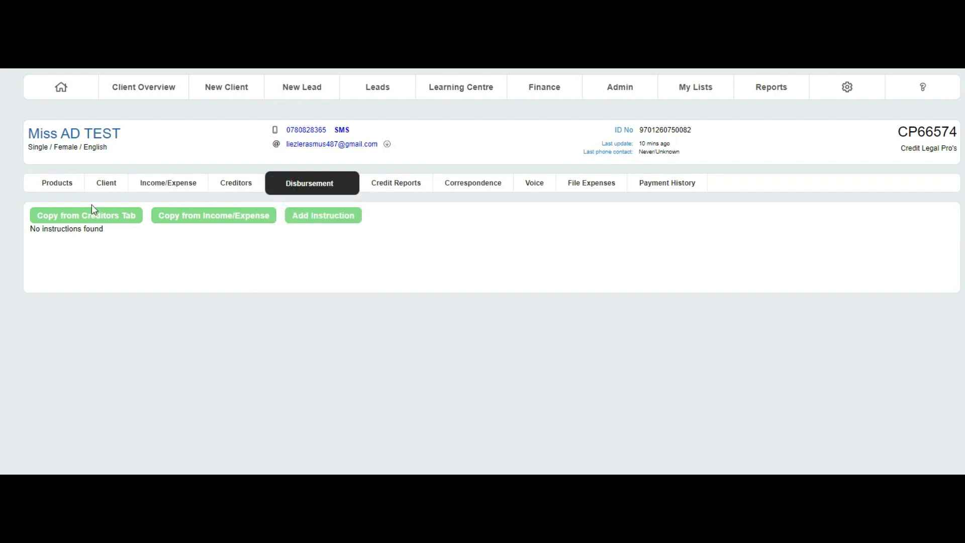
- Start copying creditors into the disbursement, adding BAYPORT FINANCE, FASTA LOAN and Woolworths to the selected NIMBLE GROUP
left_click(89, 219)
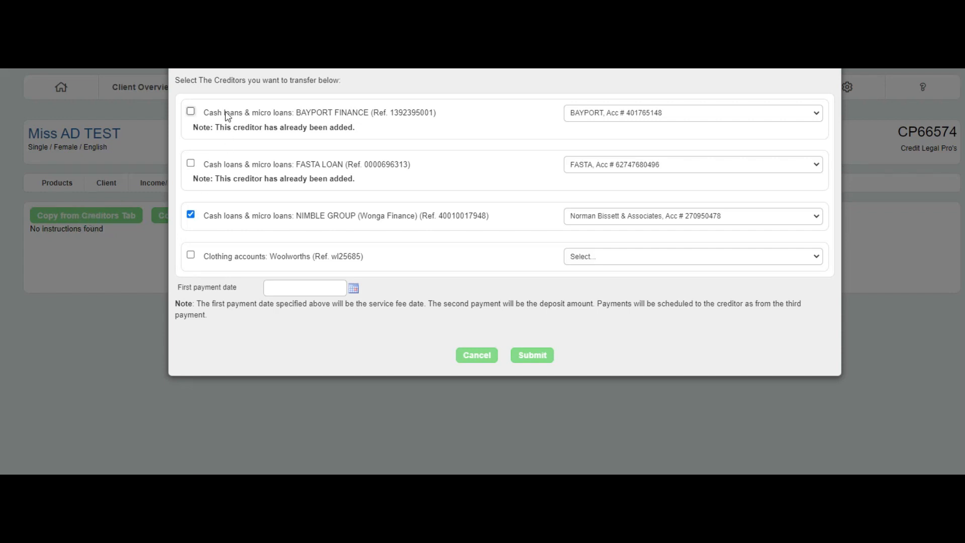
left_click(190, 111)
left_click(191, 164)
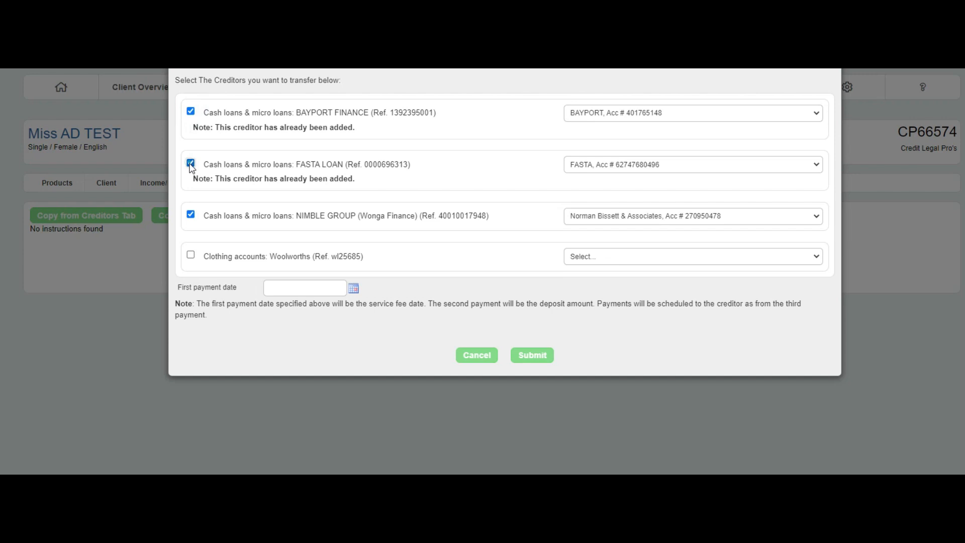
left_click(191, 255)
left_click(605, 116)
left_click(604, 116)
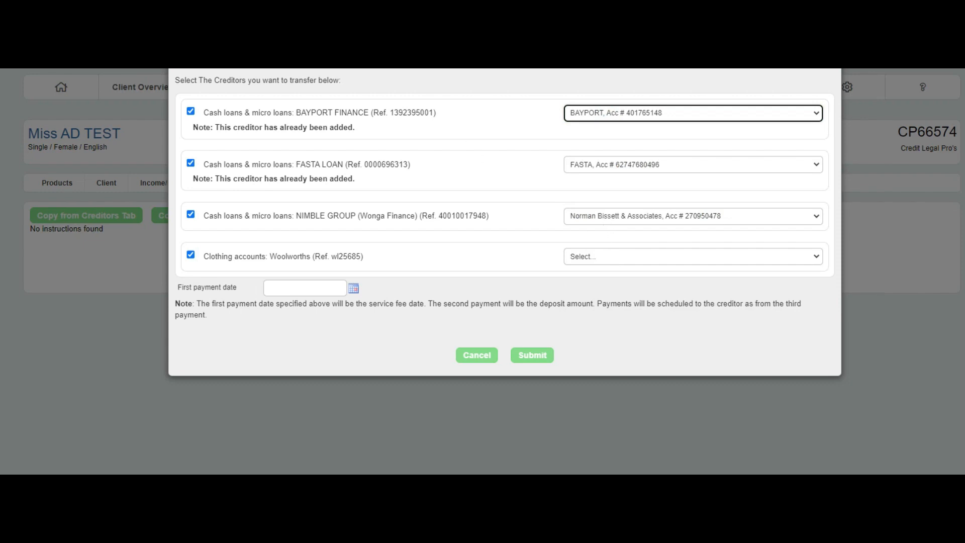
- Look through the beneficiary choices for Woolworths and check that creditor's bank details in the creditors list
left_click(604, 257)
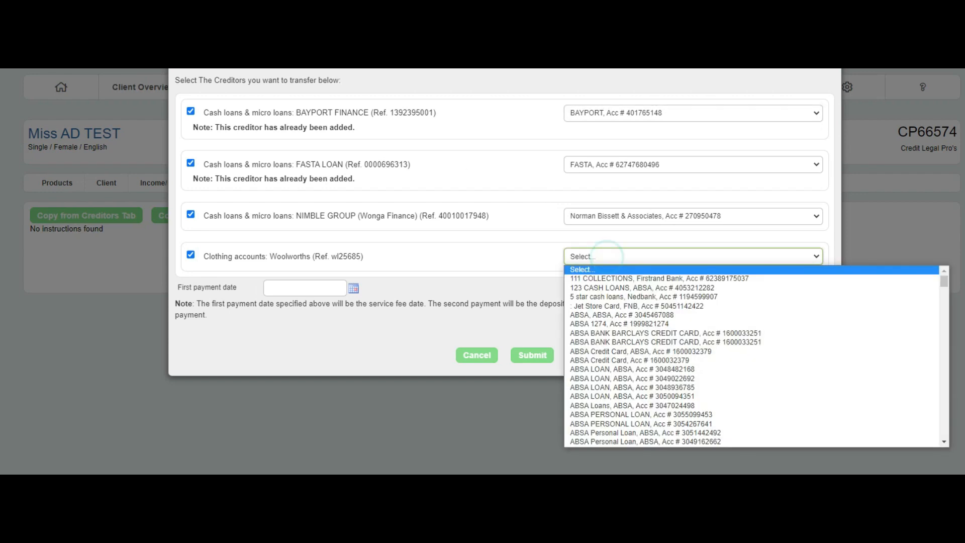
left_click(607, 256)
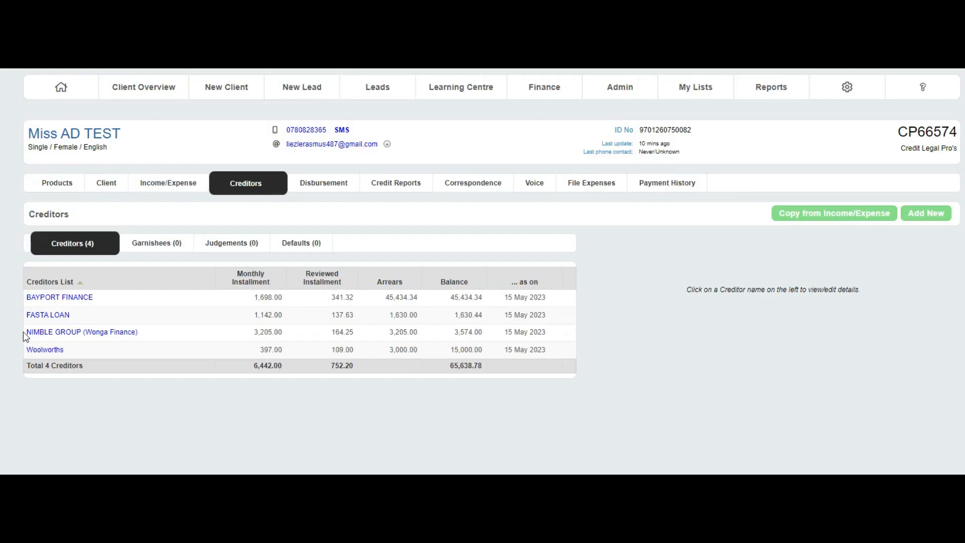
left_click(40, 349)
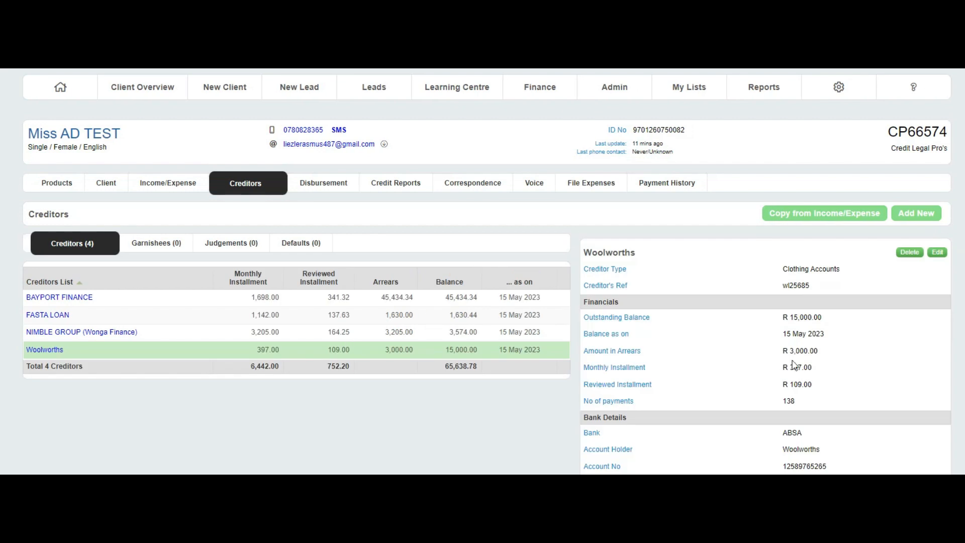
scroll(793, 364, "down", 2)
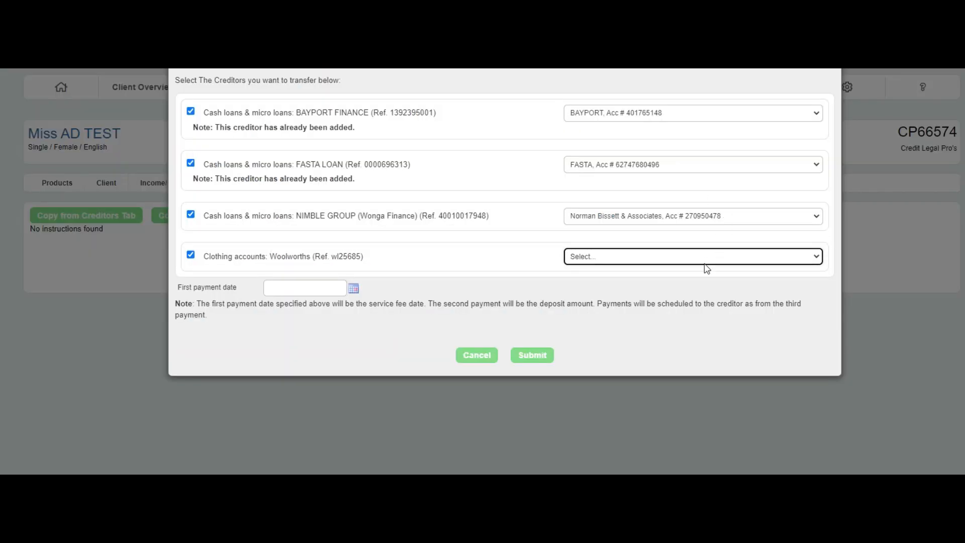
- Set the first payment date to 26 May 2023 and submit the creditor transfer with no Woolworths beneficiary chosen
left_click(700, 258)
left_click(700, 258)
left_click(354, 289)
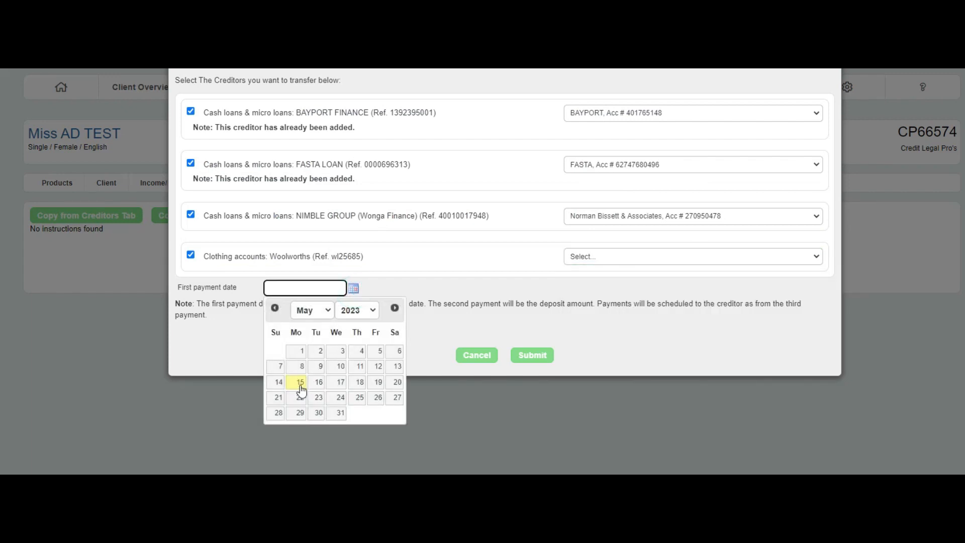
left_click(376, 399)
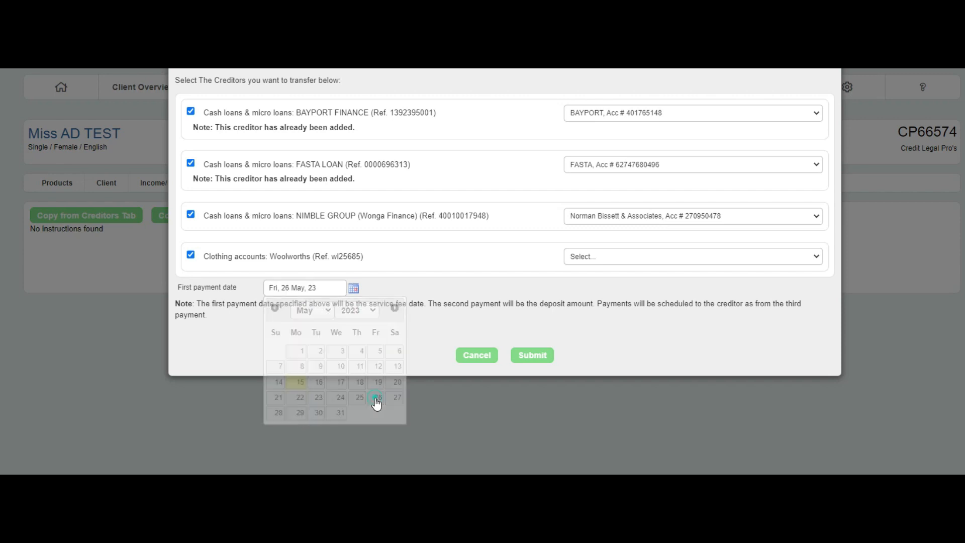
left_click(531, 357)
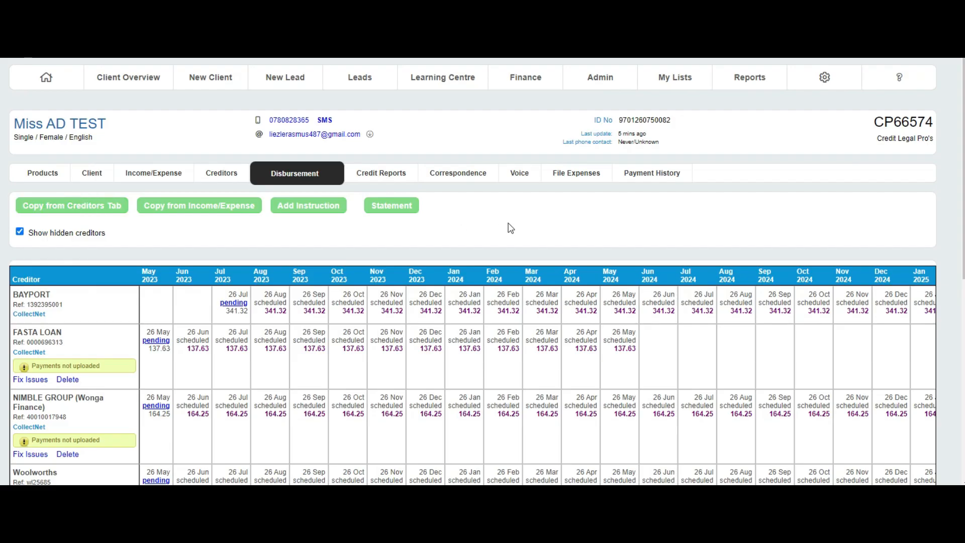
- Review the payment schedule, then open FASTA LOAN's issues and enter the client's file number as its client reference
scroll(510, 228, "down", 3)
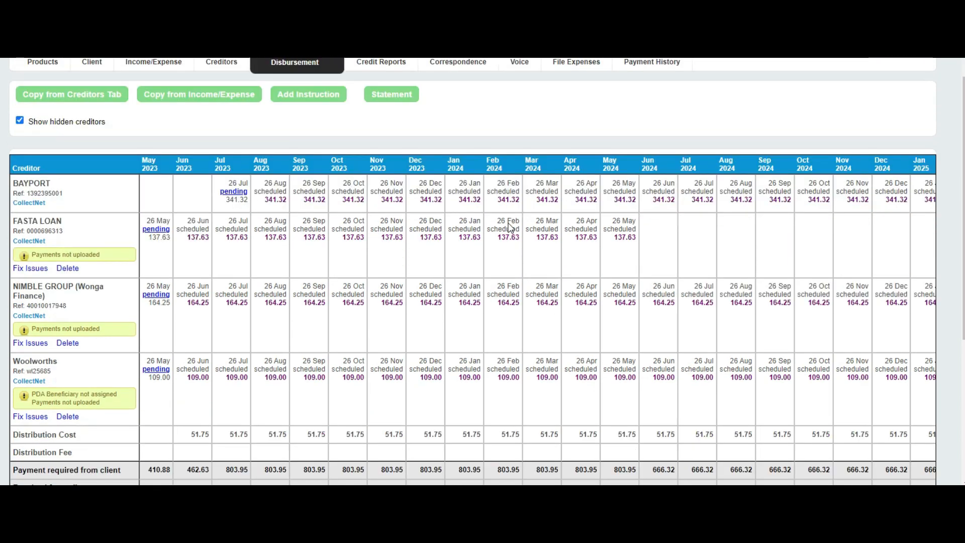
scroll(511, 228, "down", 2)
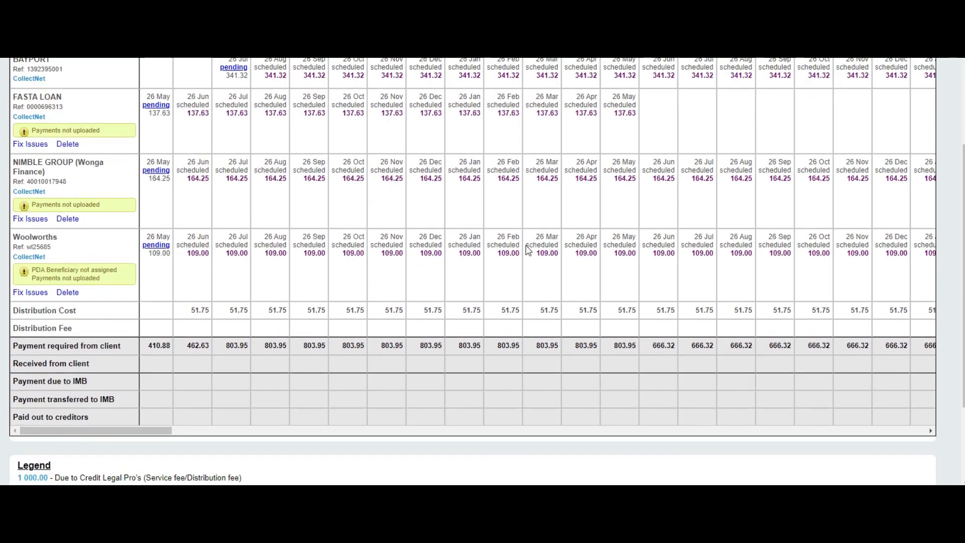
scroll(531, 260, "up", 2)
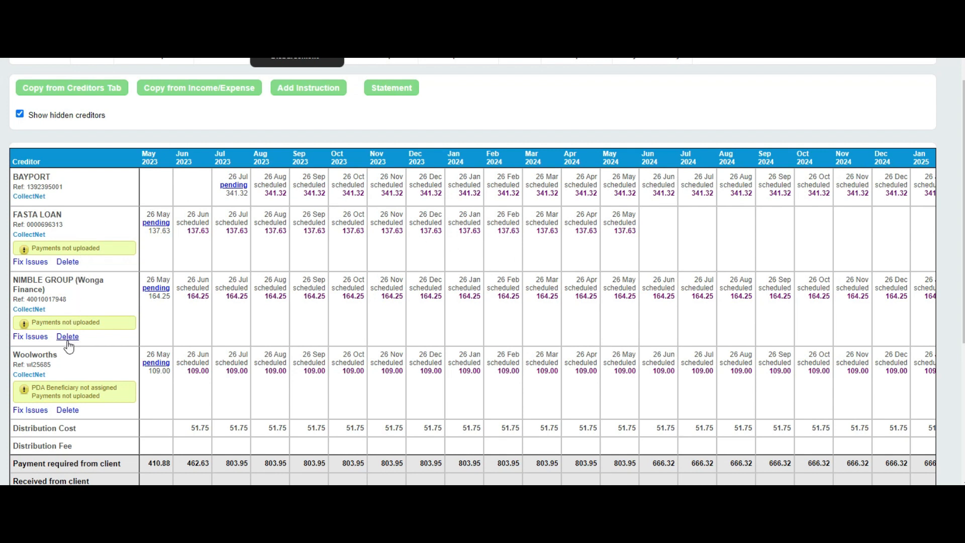
left_click(30, 262)
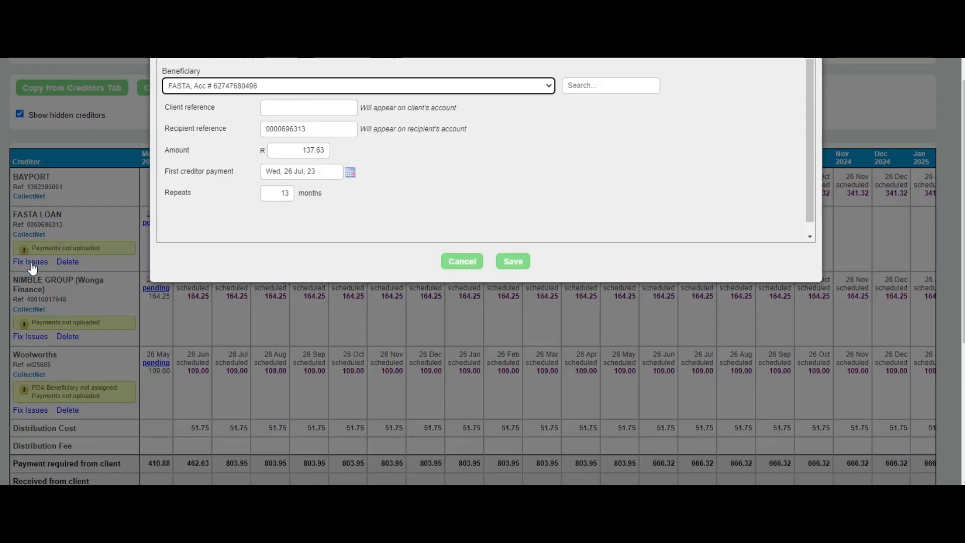
left_click(295, 109)
key("Down")
key("Down")
key("Down")
key("Return")
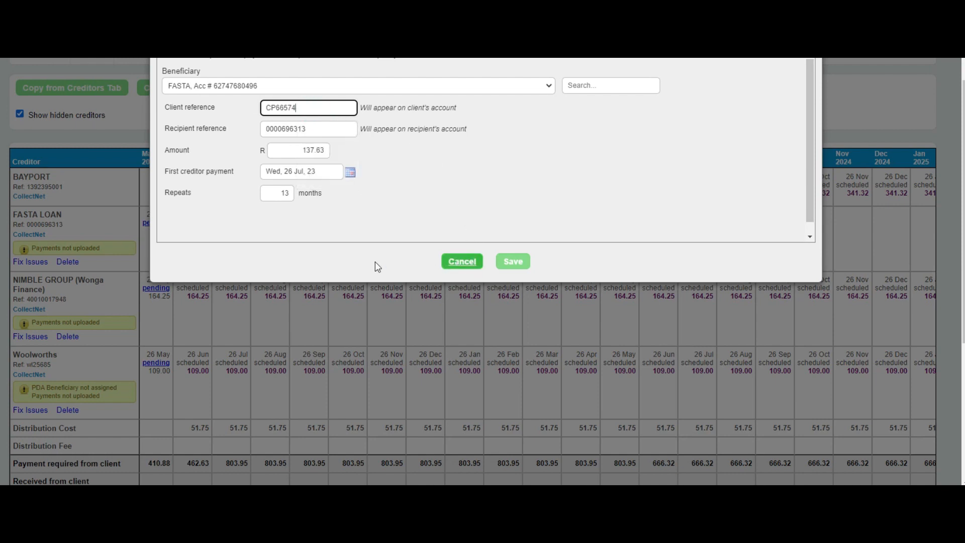
- Set FASTA LOAN's first creditor payment to 26 May 2023 and save the instruction
left_click(351, 173)
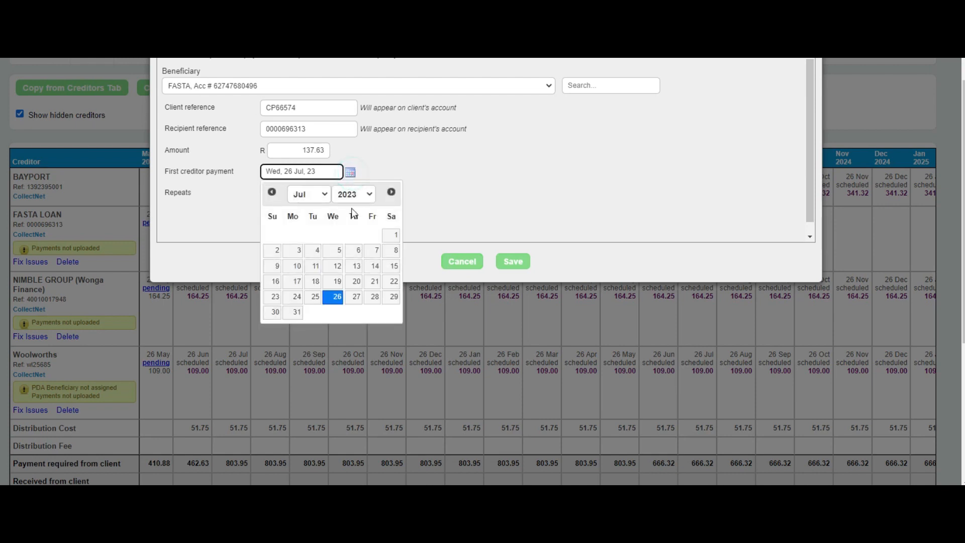
left_click(336, 298)
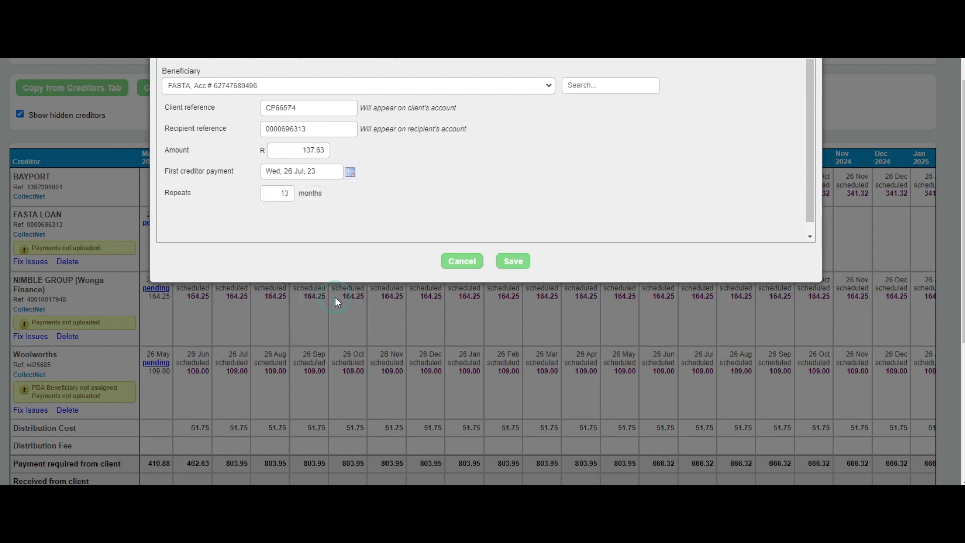
left_click(351, 173)
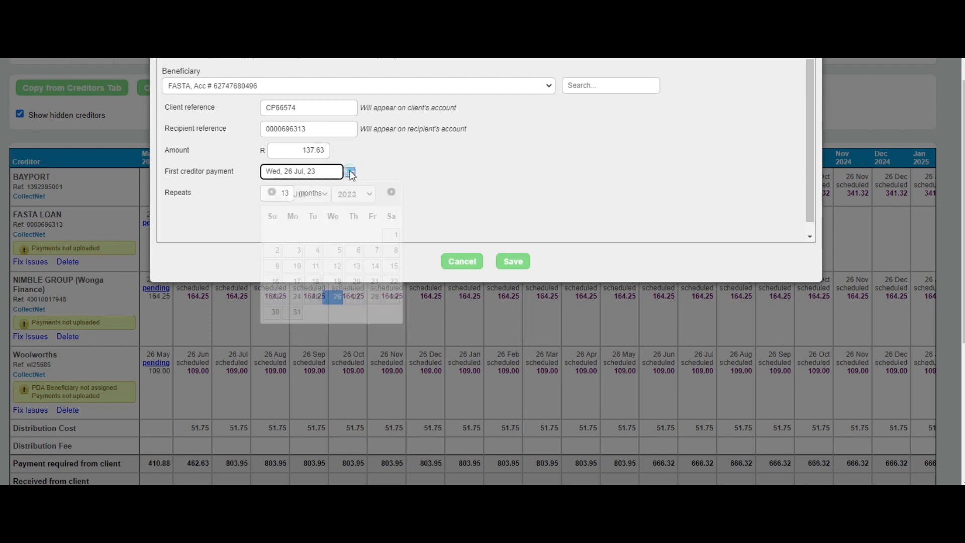
left_click(272, 192)
left_click(272, 192)
left_click(374, 281)
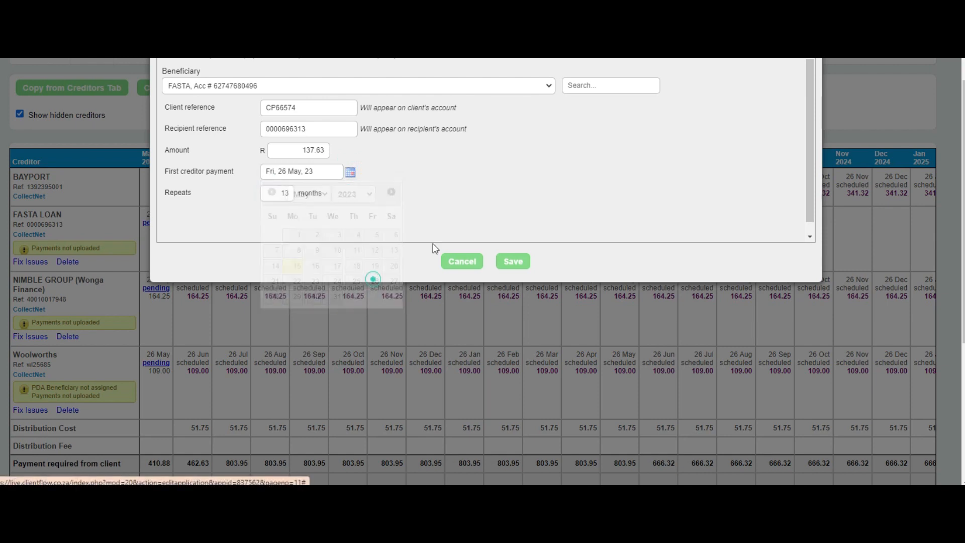
left_click(521, 265)
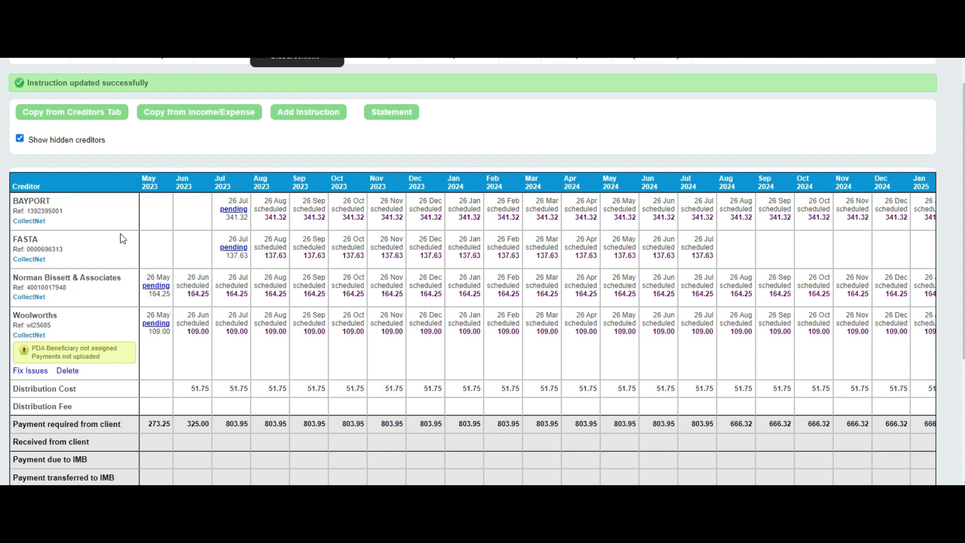
- Open the Woolworths instruction's issues for fixing and browse its list of available beneficiaries
scroll(107, 246, "down", 3)
scroll(99, 250, "down", 1)
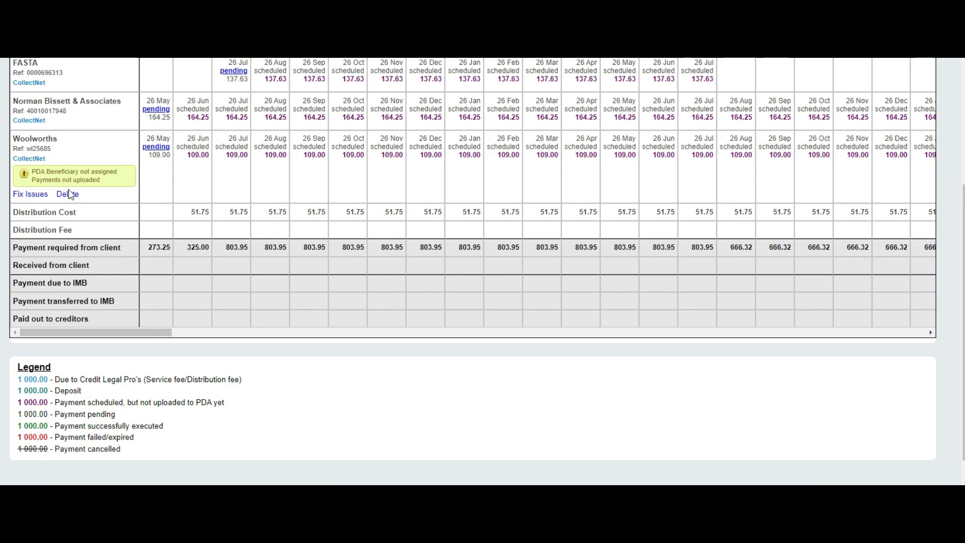
left_click(30, 194)
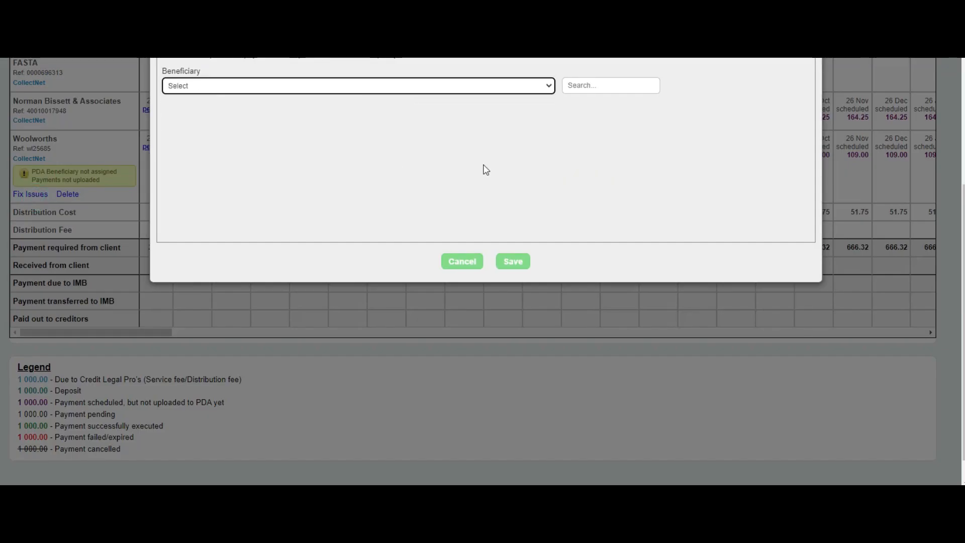
left_click(550, 88)
scroll(392, 161, "down", 5)
scroll(375, 176, "down", 5)
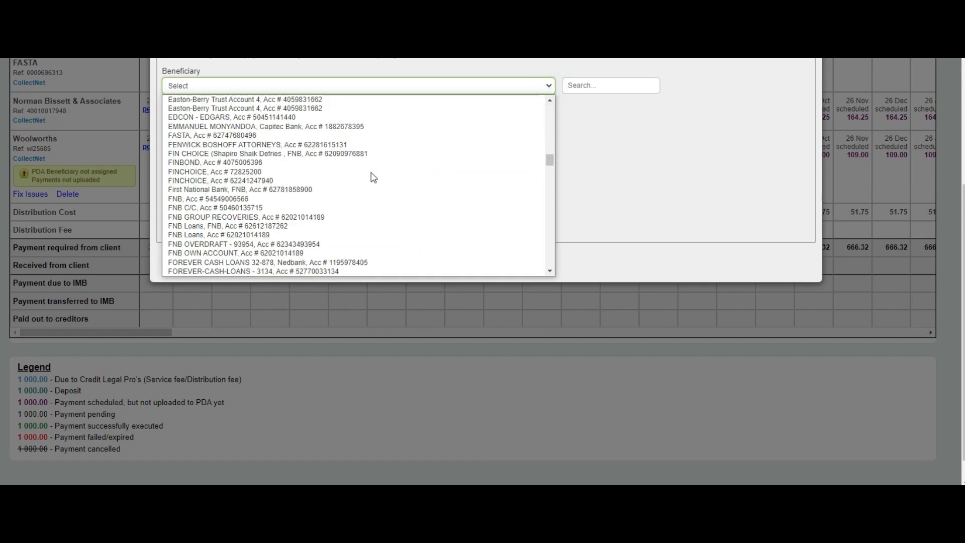
scroll(538, 119, "up", 5)
- Search the beneficiaries for "wool" and clear the search again
left_click(605, 86)
left_click(604, 86)
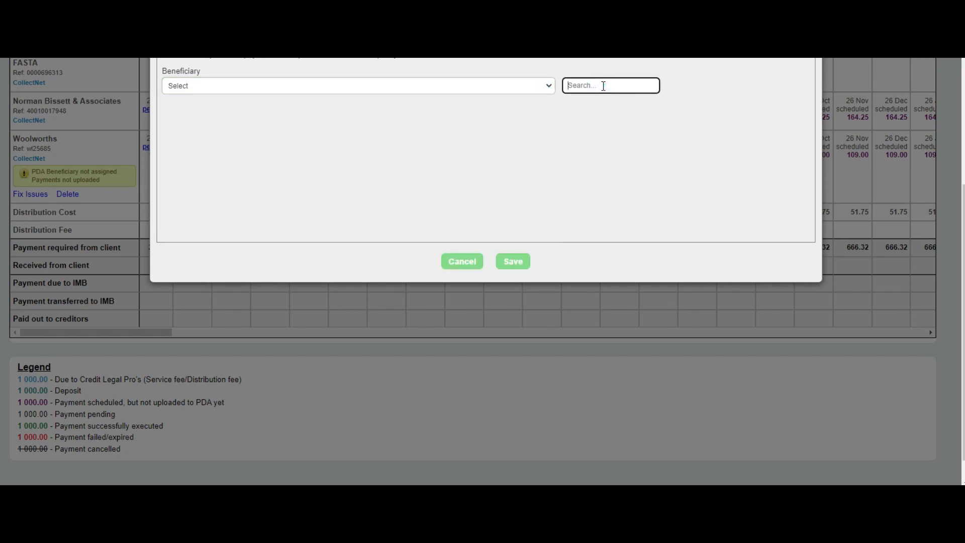
type("wp")
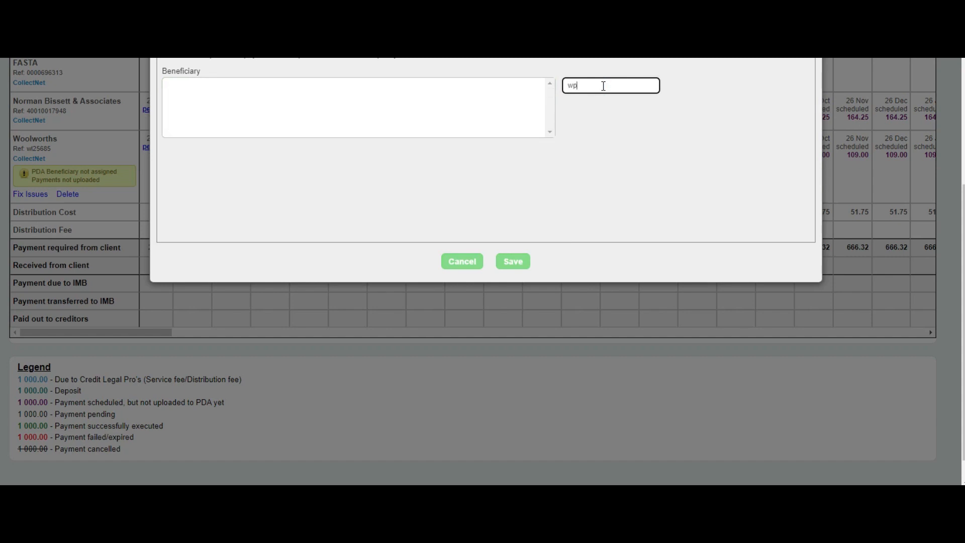
key("BackSpace")
type("ool")
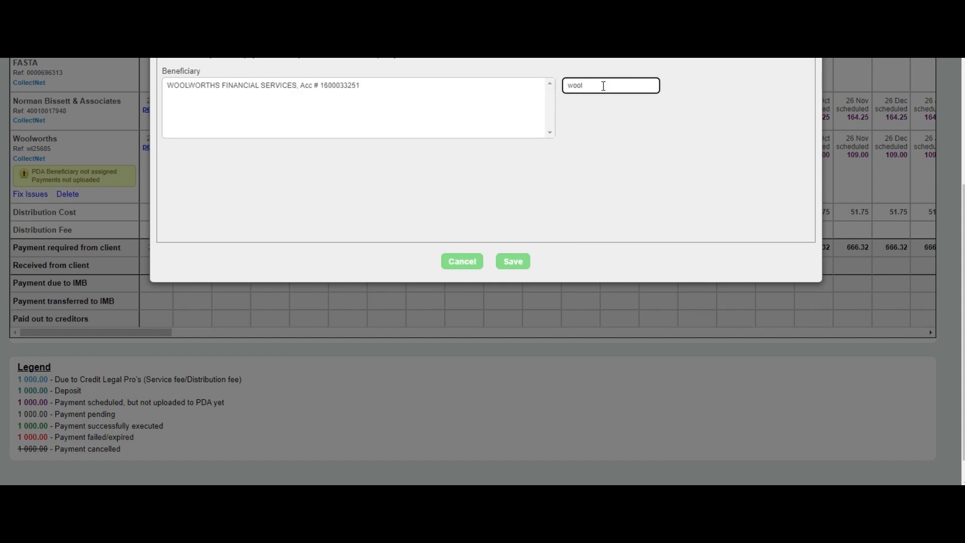
key("BackSpace")
key("BackSpace")
key("BackSpace")
key("BackSpace")
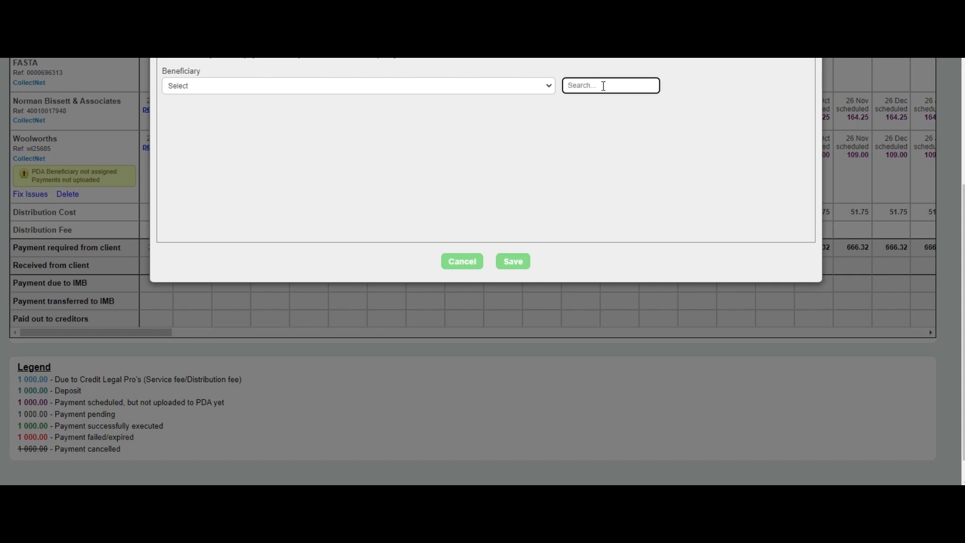
- Choose "It's not on this list" as the beneficiary for the Woolworths instruction
left_click(540, 87)
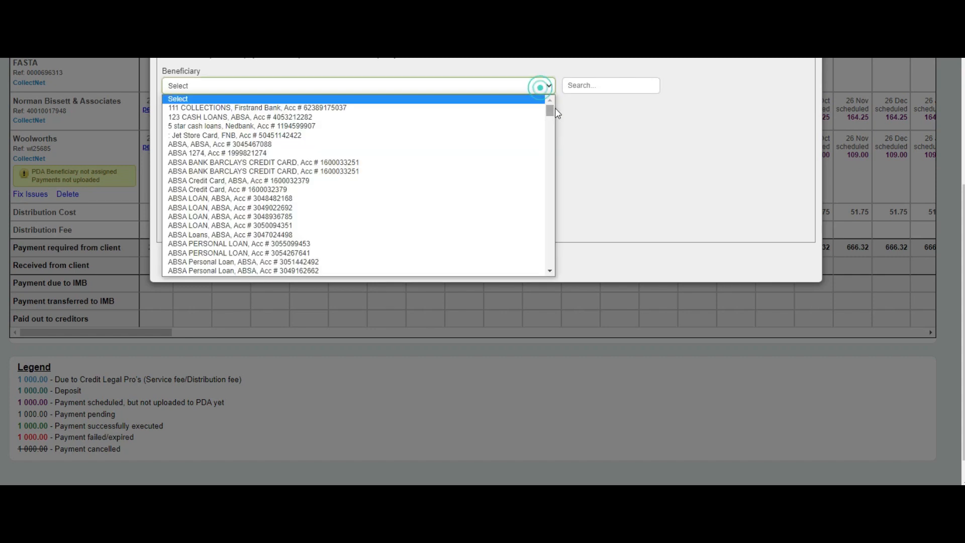
left_click_drag(553, 109, 550, 268)
left_click(260, 275)
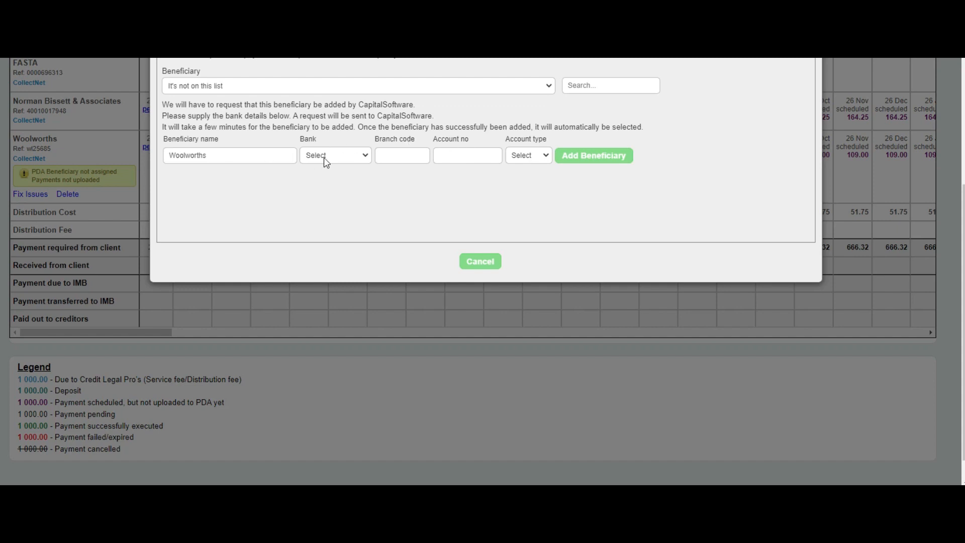
- Add Woolworths as a beneficiary with bank ABSA, branch code 632005, the account number and an account type, and save it on the instruction
left_click(345, 158)
left_click(345, 175)
left_click(389, 156)
left_click(406, 182)
left_click(440, 157)
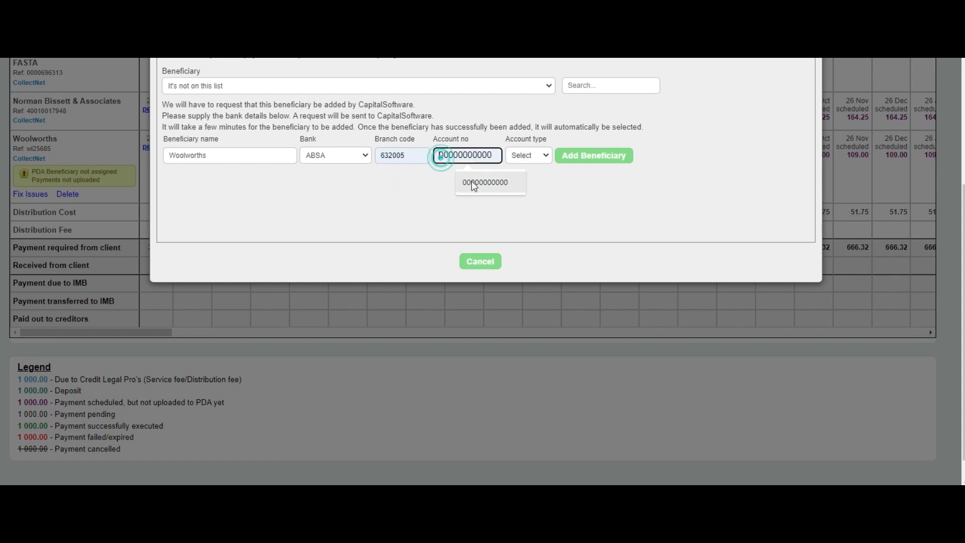
left_click(471, 182)
left_click(540, 153)
left_click(523, 177)
left_click(586, 157)
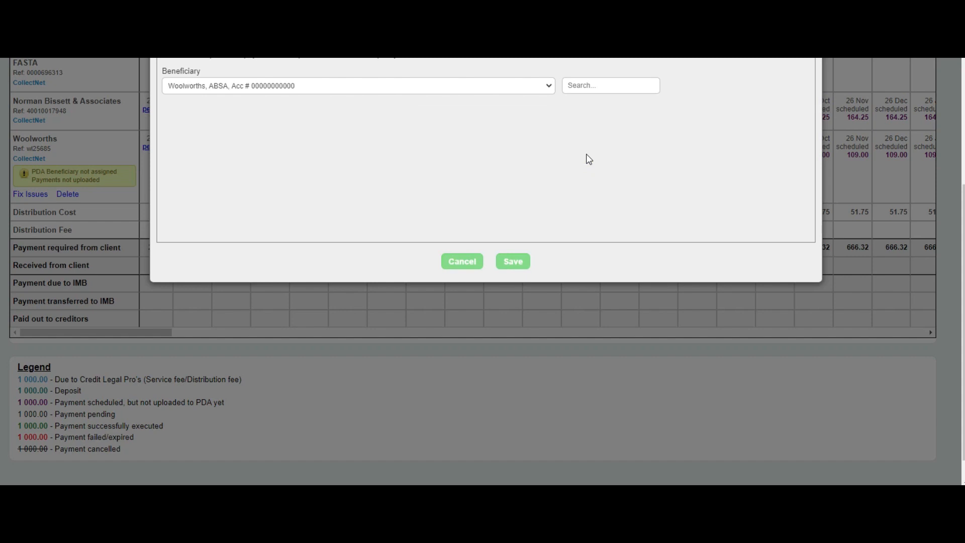
left_click(515, 262)
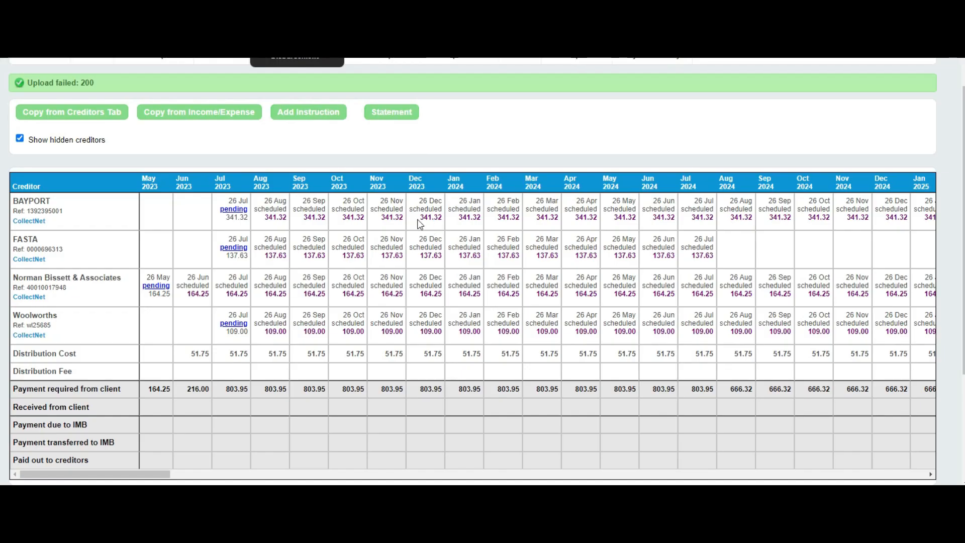
left_click(319, 114)
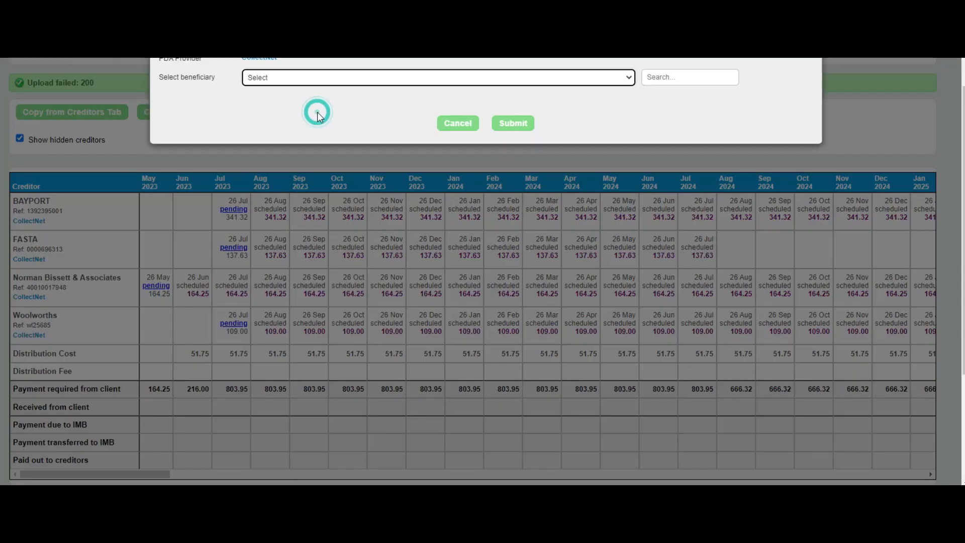
left_click(393, 78)
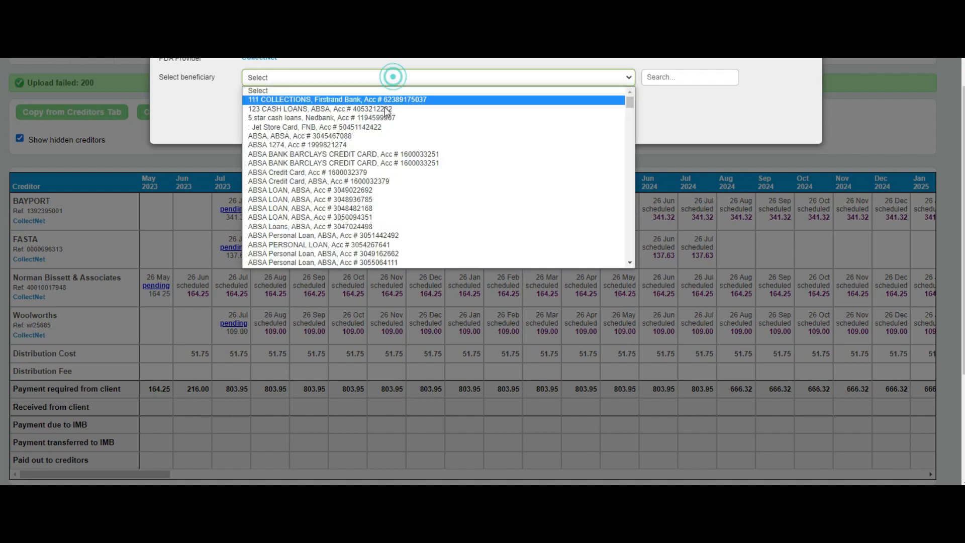
left_click(436, 117)
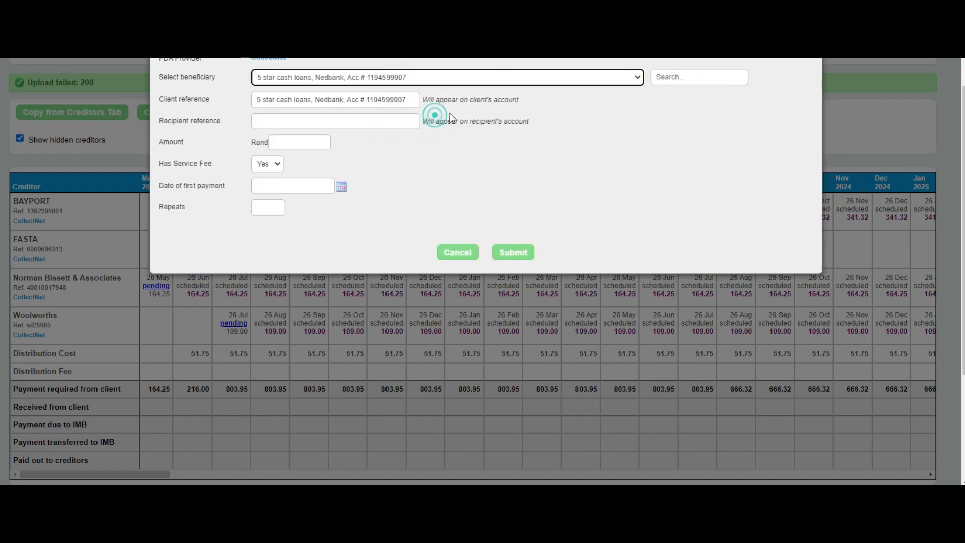
left_click(459, 258)
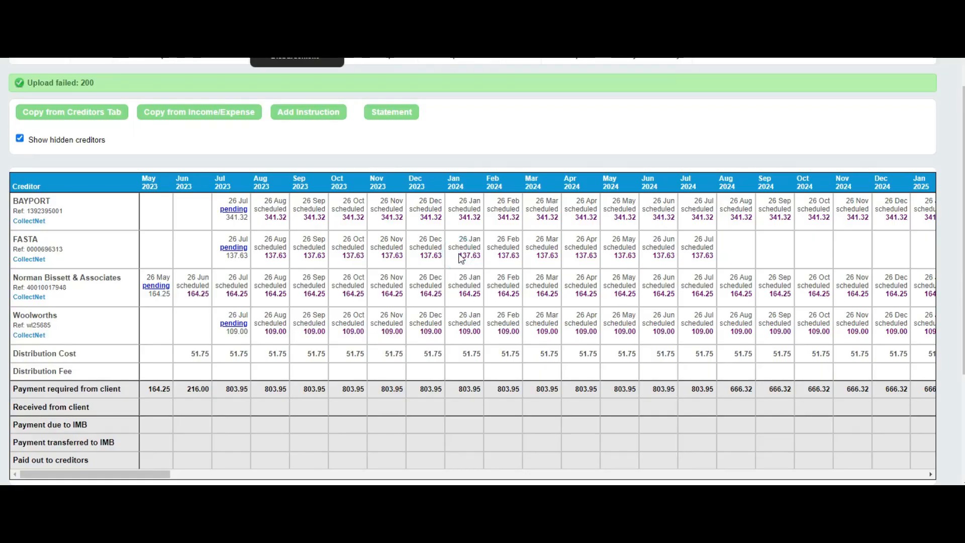
- Set the start date of the Norman Bissett & Associates disbursement instruction to 26 July 2023 and save it
left_click(157, 286)
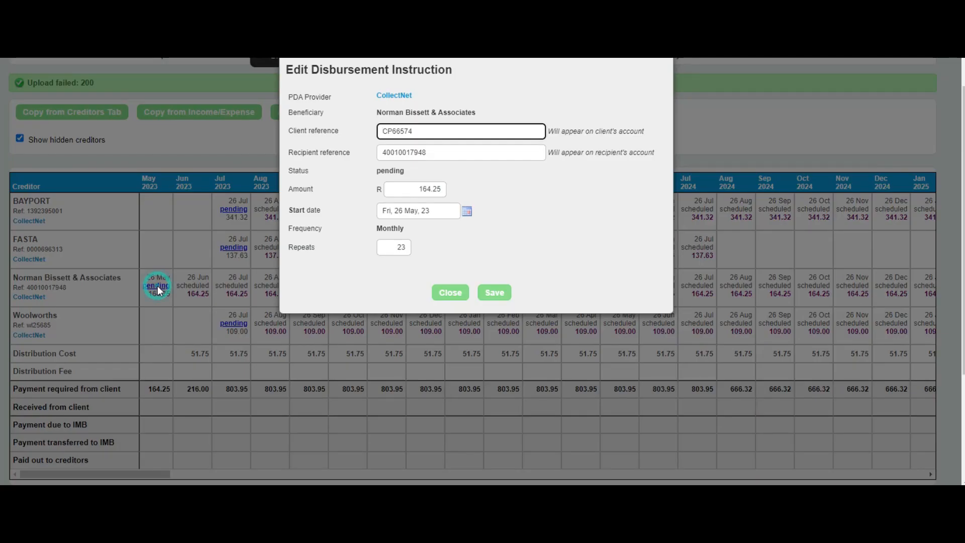
left_click(467, 212)
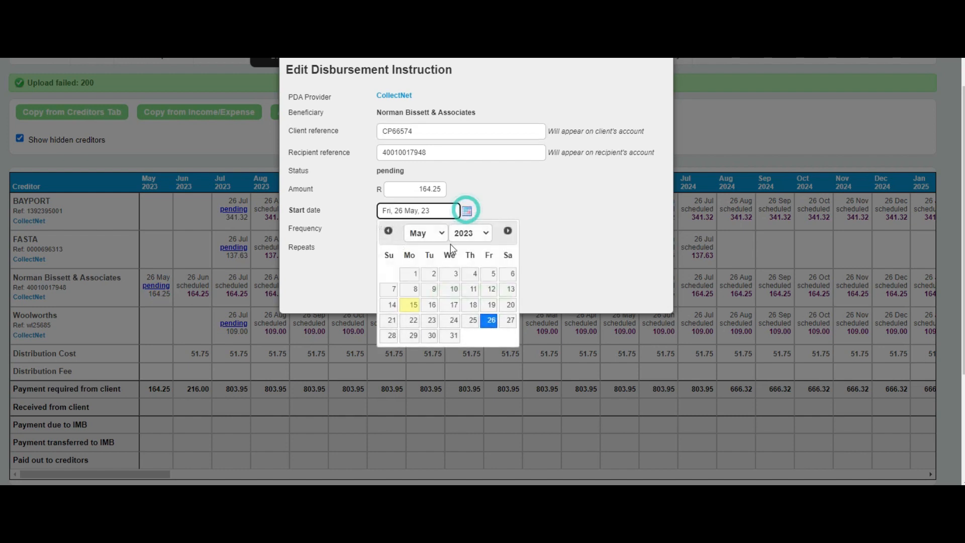
left_click(444, 231)
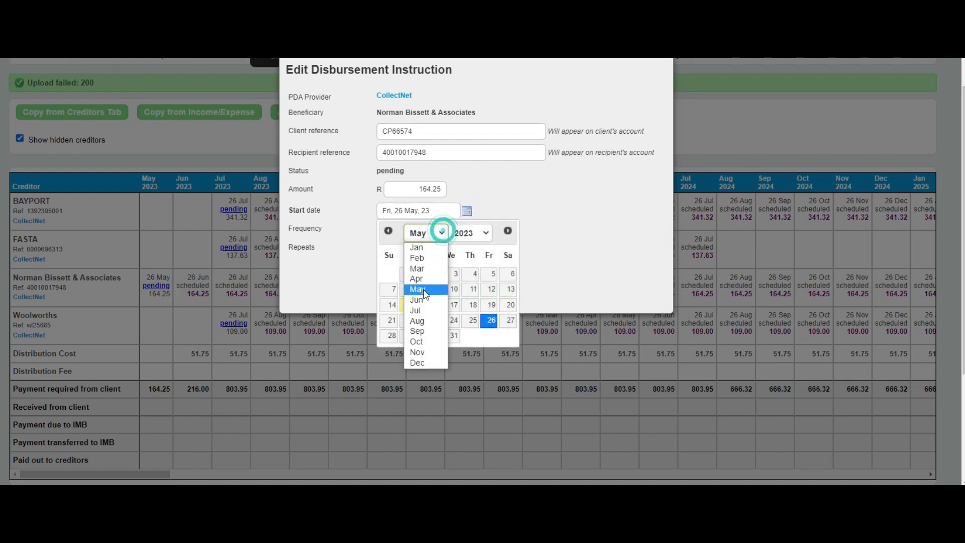
left_click(424, 311)
left_click(451, 336)
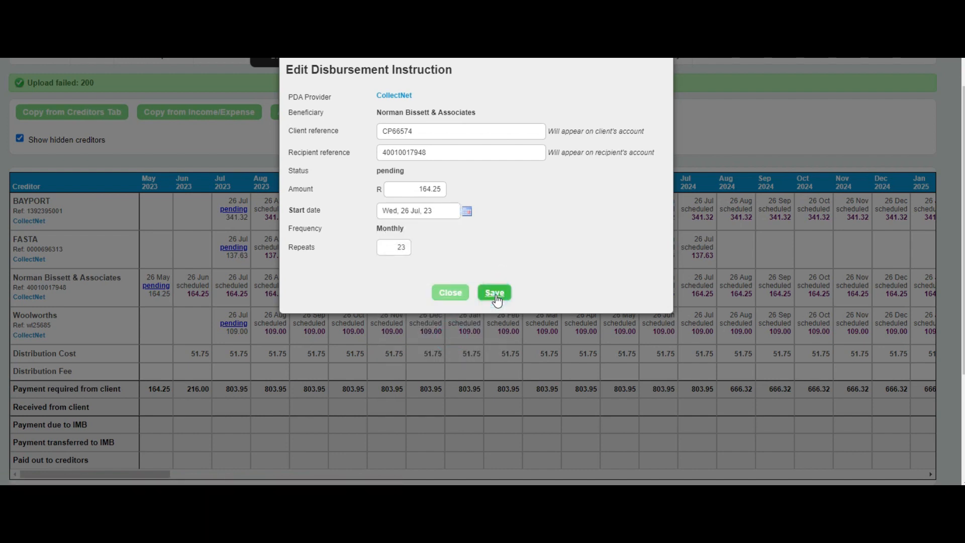
left_click(494, 292)
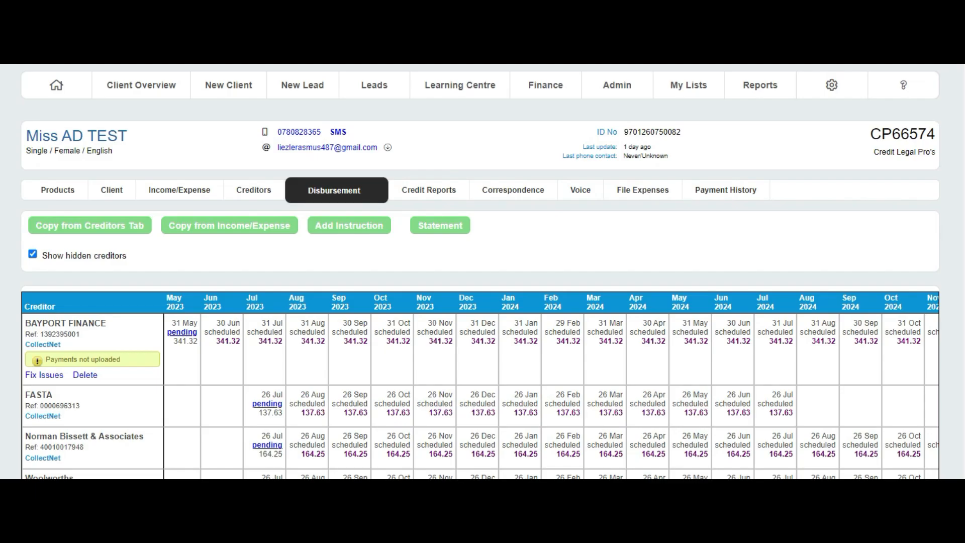
- Cancel the pending May 2023 payment of the BAYPORT FINANCE instruction and confirm the cancellation
left_click(182, 333)
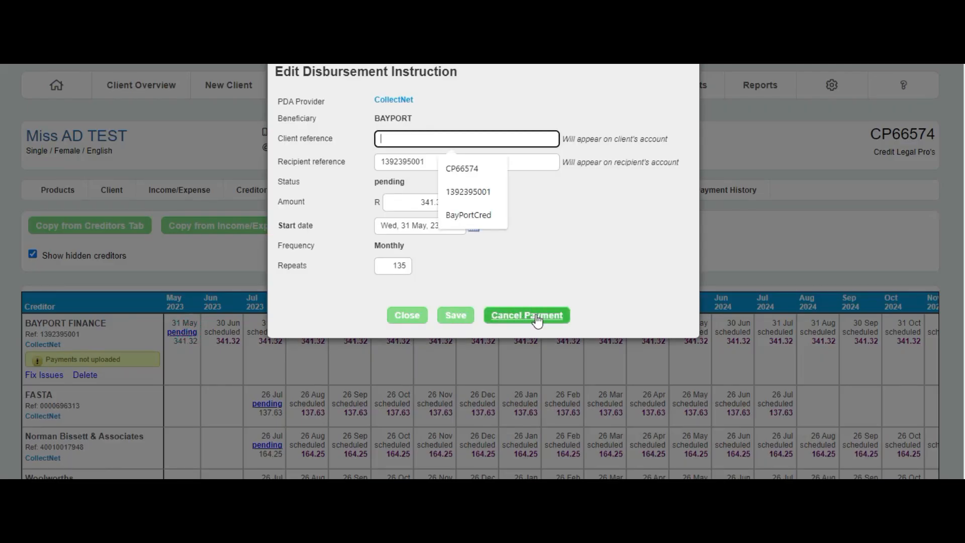
left_click(536, 316)
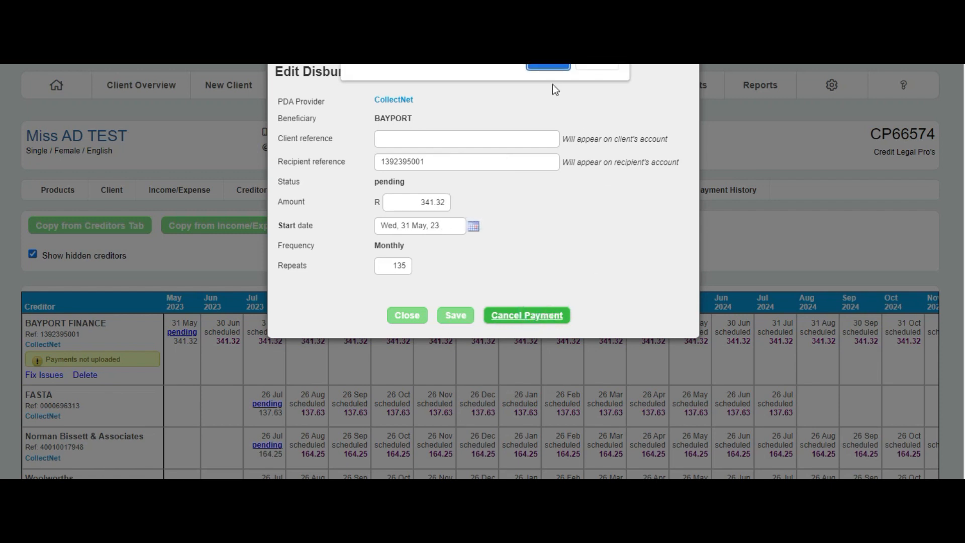
left_click(542, 66)
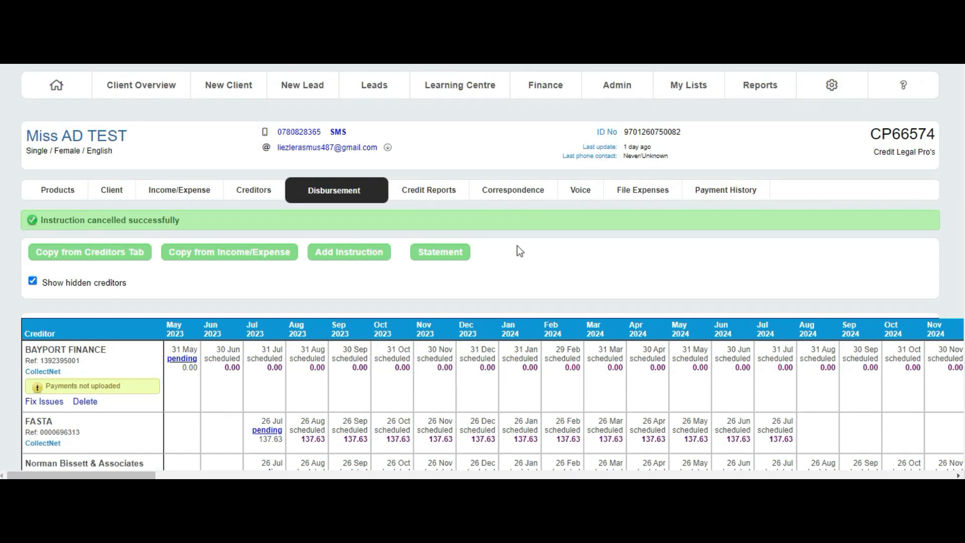
scroll(474, 384, "down", 4)
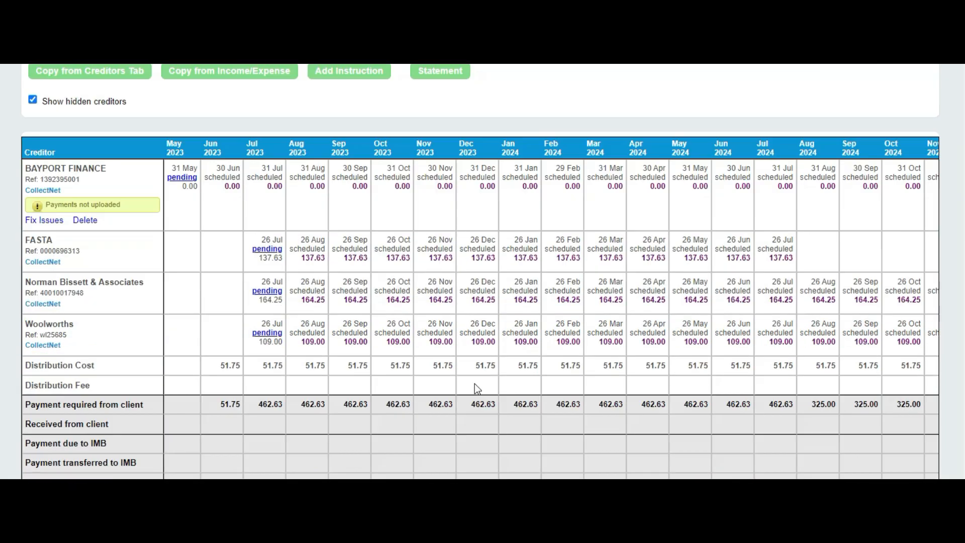